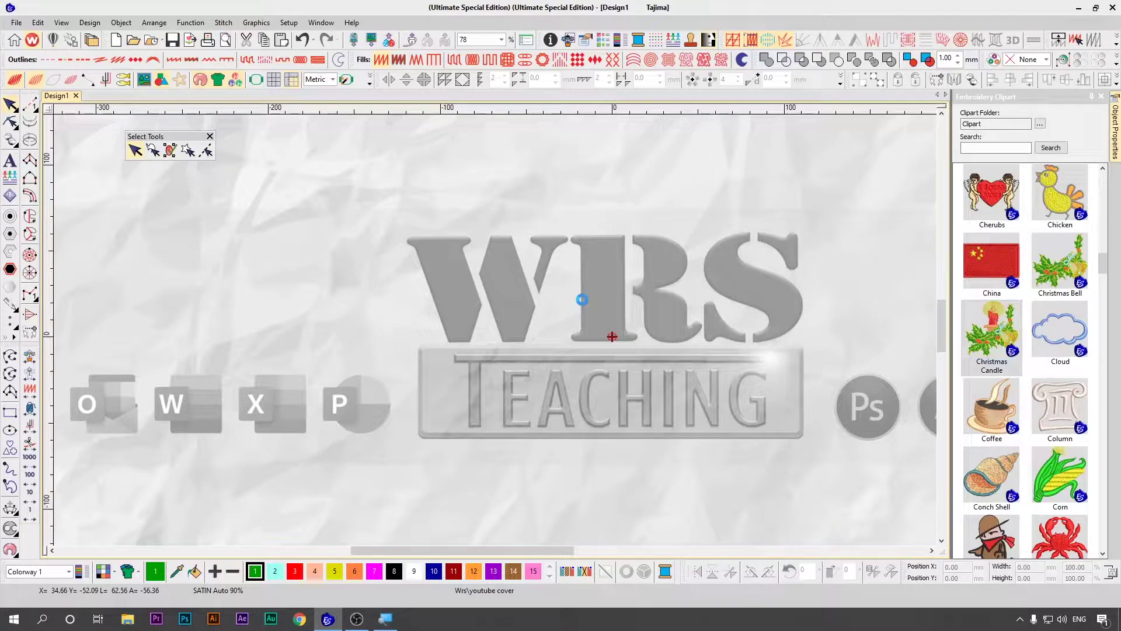
# - Place the Christmas Candle clipart on the design and close the Embroidery Clipart library
pyautogui.click(747, 290)
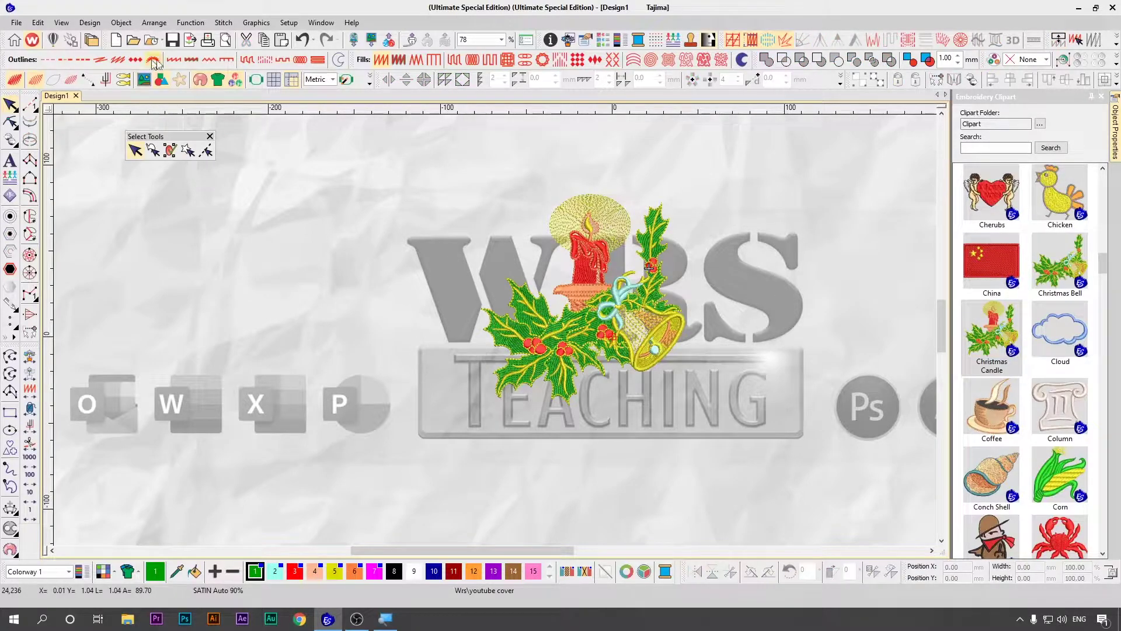
pyautogui.click(1101, 97)
pyautogui.press('0')
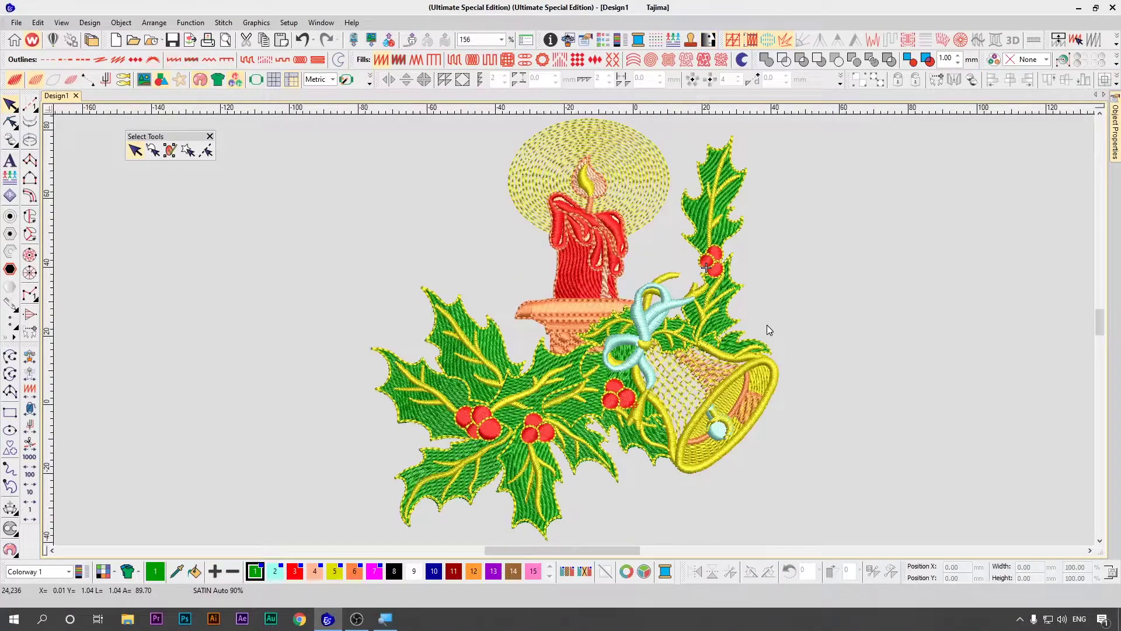
# - Select the whole candle-and-bell design and set its position to X 0 and Y 0
pyautogui.hotkey('shift', 'z')
pyautogui.moveTo(721, 225); pyautogui.dragTo(411, 500)
pyautogui.doubleClick(957, 567)
pyautogui.write('0')
pyautogui.press('Tab')
pyautogui.press('BackSpace')
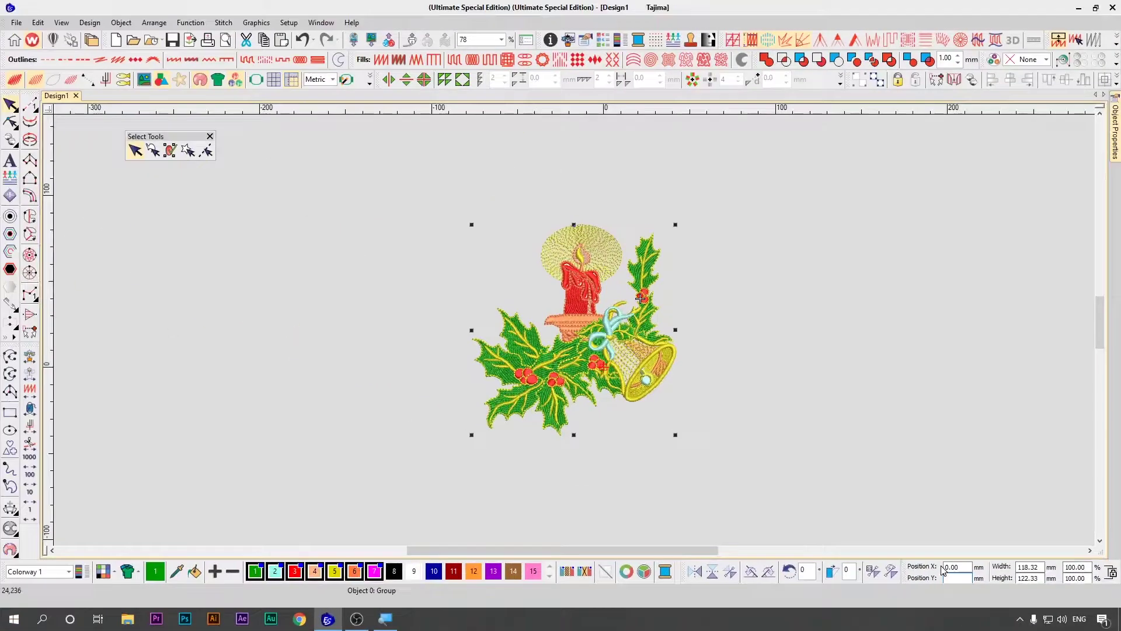
pyautogui.write('0')
pyautogui.press('Return')
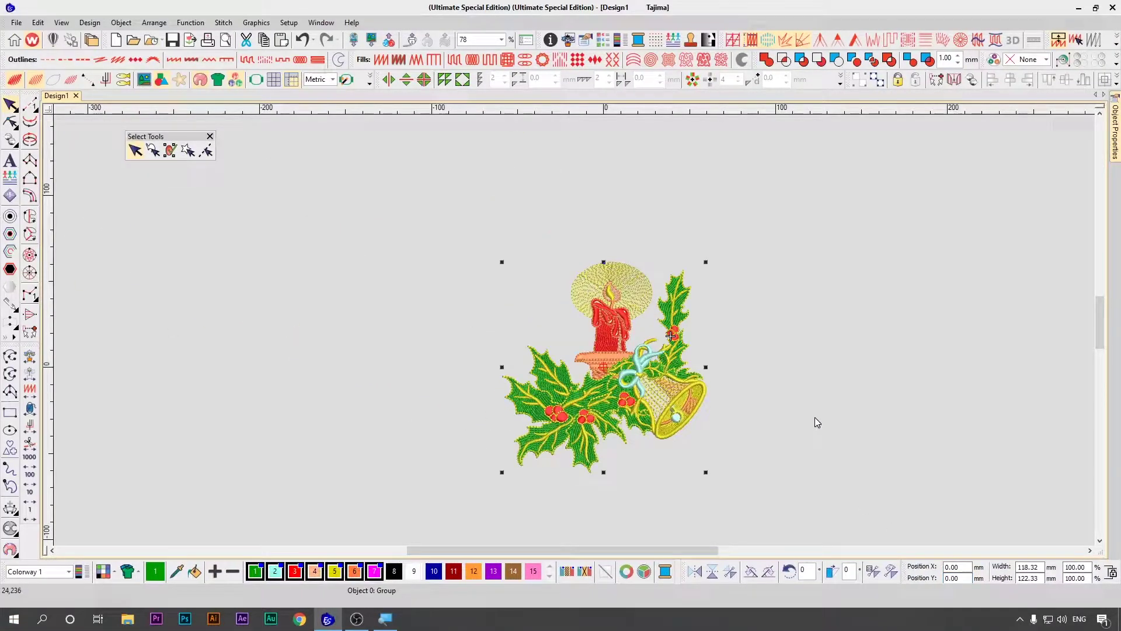
# - Select the candle-and-bell group and ungroup it, then pick the candle's red body fill on its own
pyautogui.press('z')
pyautogui.press('Escape')
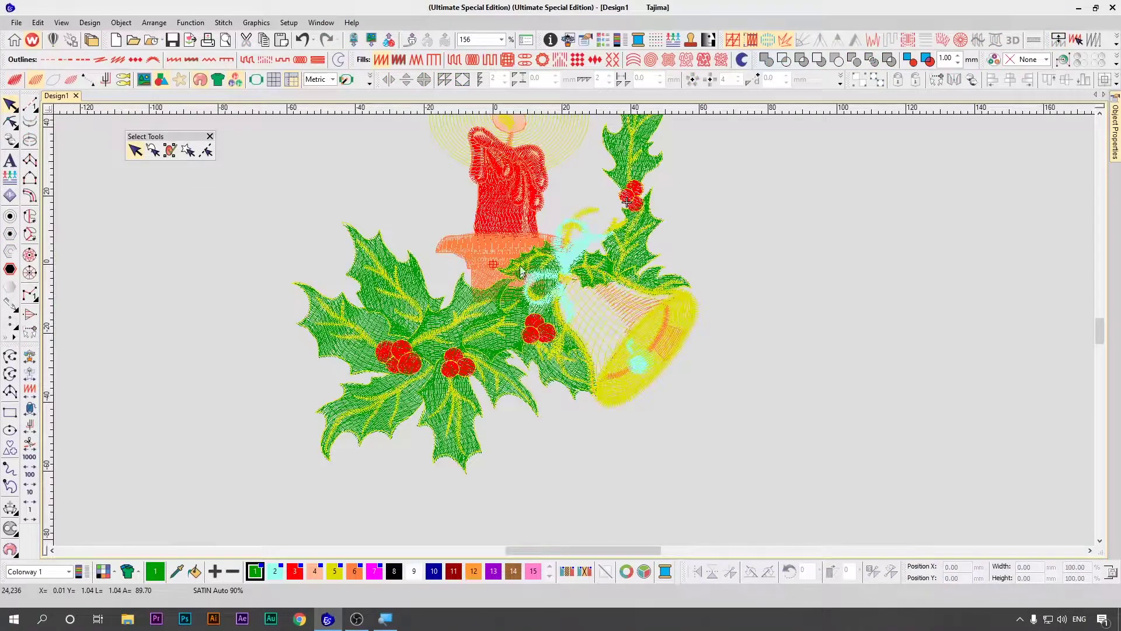
pyautogui.scroll(2, 567, 253)
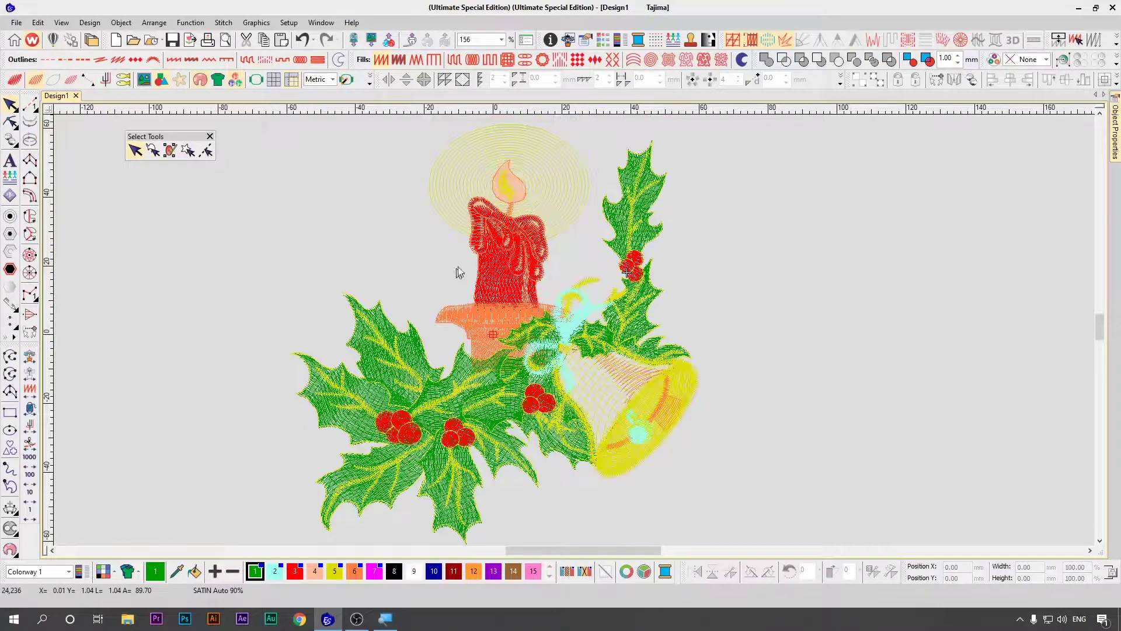
pyautogui.click(500, 279)
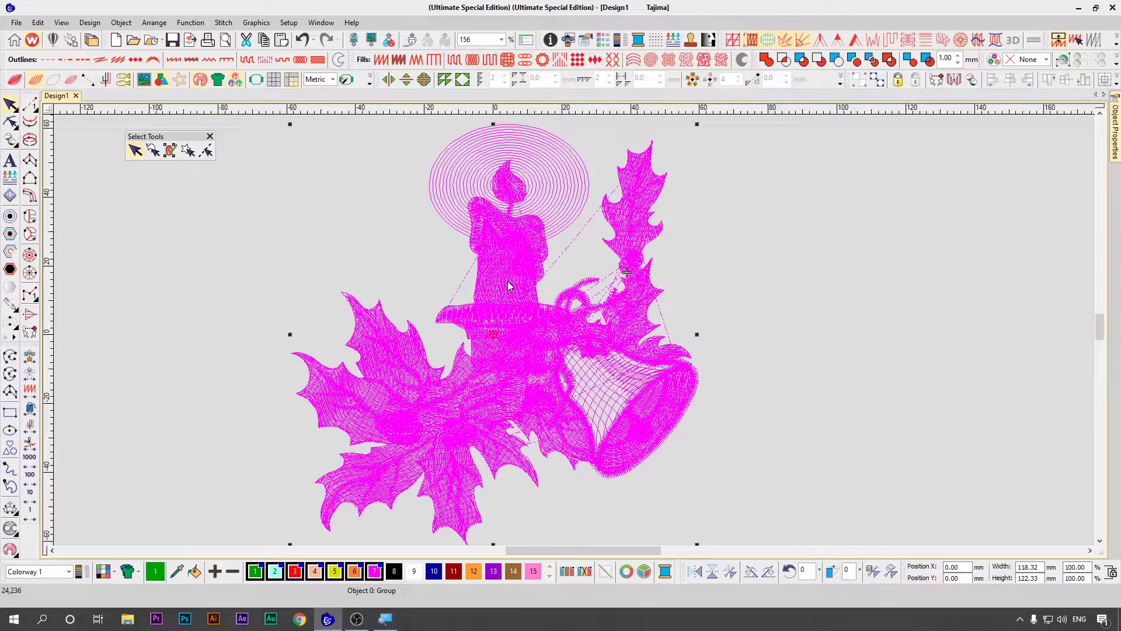
pyautogui.click(785, 296)
pyautogui.click(517, 279)
pyautogui.click(792, 291)
pyautogui.click(532, 280)
pyautogui.click(604, 273)
pyautogui.click(489, 298)
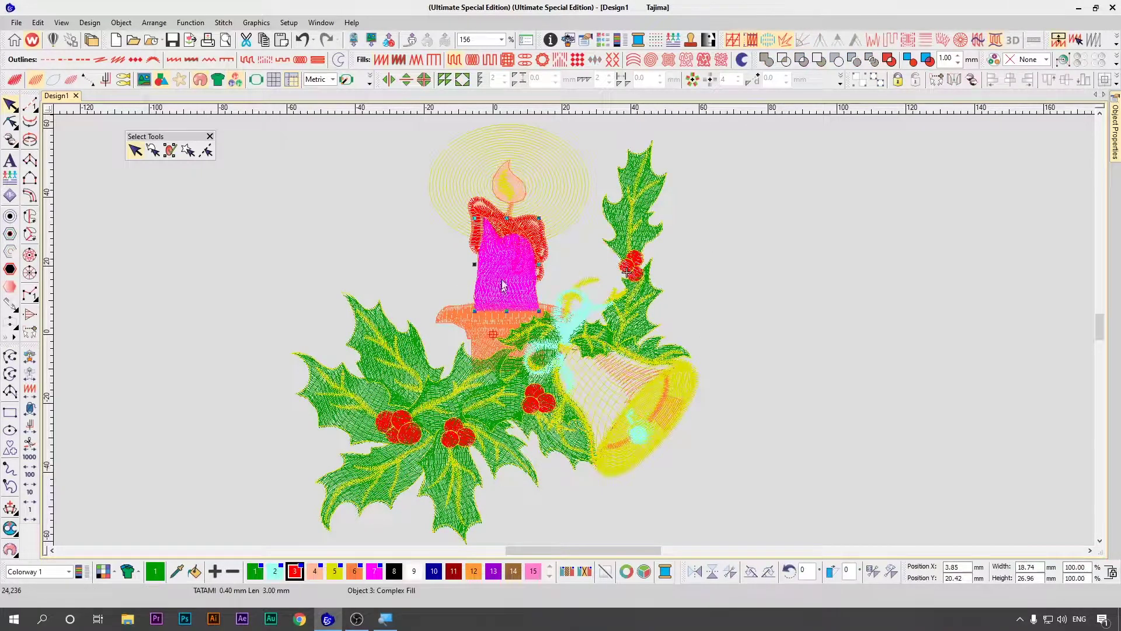
# - Try moving the candle's red body fill and an upper wax detail separately, and undo both moves
pyautogui.moveTo(501, 282); pyautogui.dragTo(574, 305)
pyautogui.hotkey('ctrl', 'z')
pyautogui.moveTo(497, 219); pyautogui.dragTo(535, 209)
pyautogui.hotkey('ctrl', 'z')
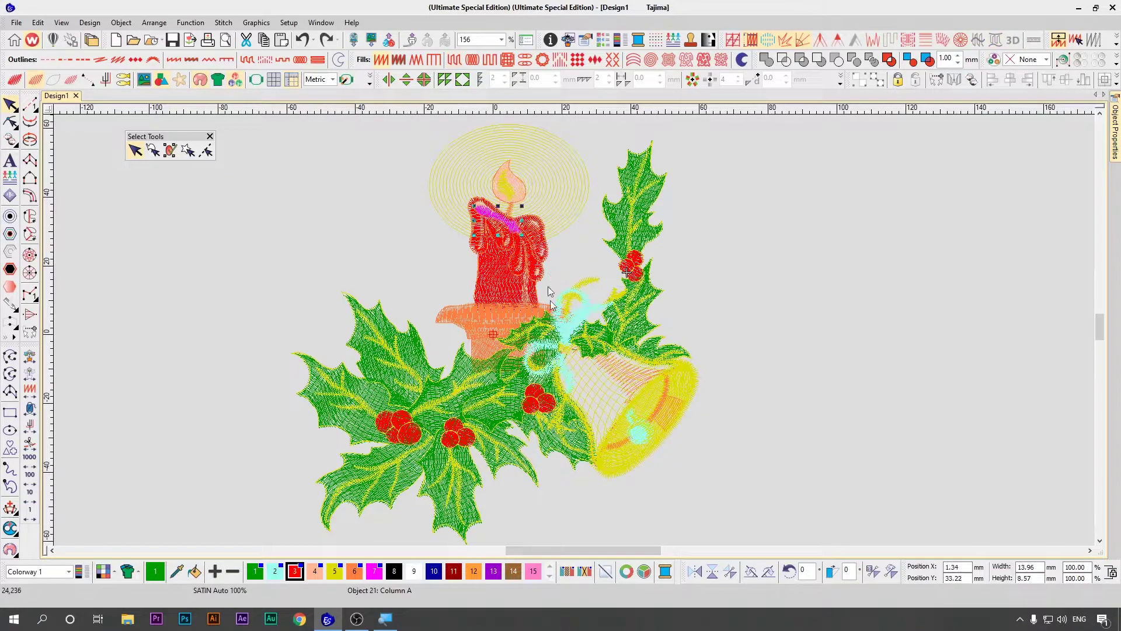
# - Try moving the three red berries beside the bell down out of their yellow outlines, and undo the moves
pyautogui.scroll(2, 576, 444)
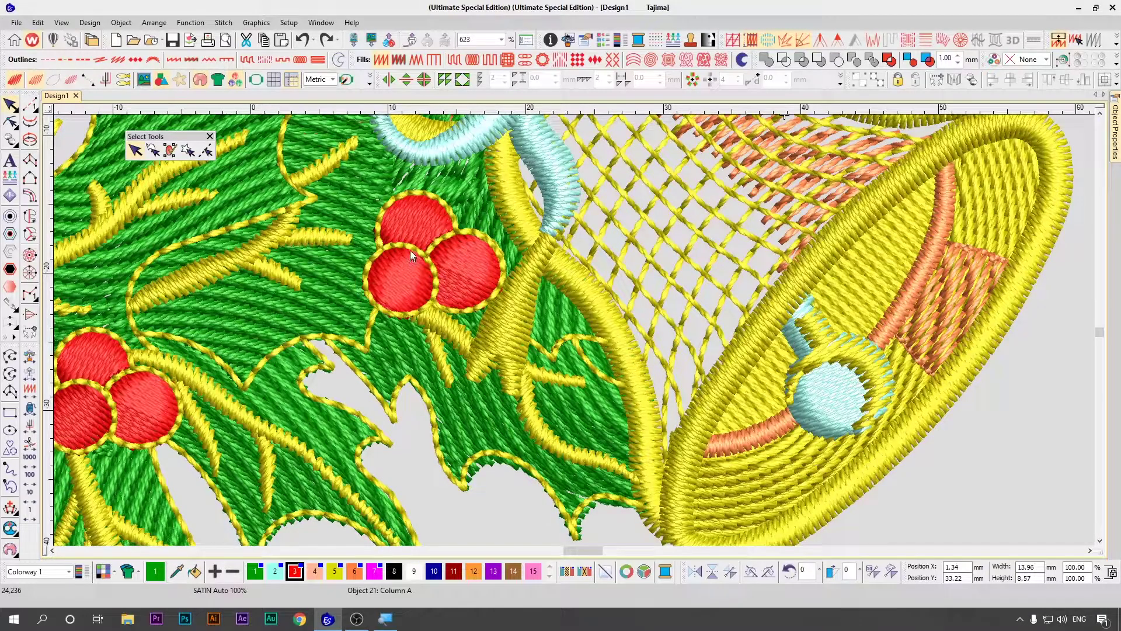
pyautogui.click(408, 244)
pyautogui.press('Escape')
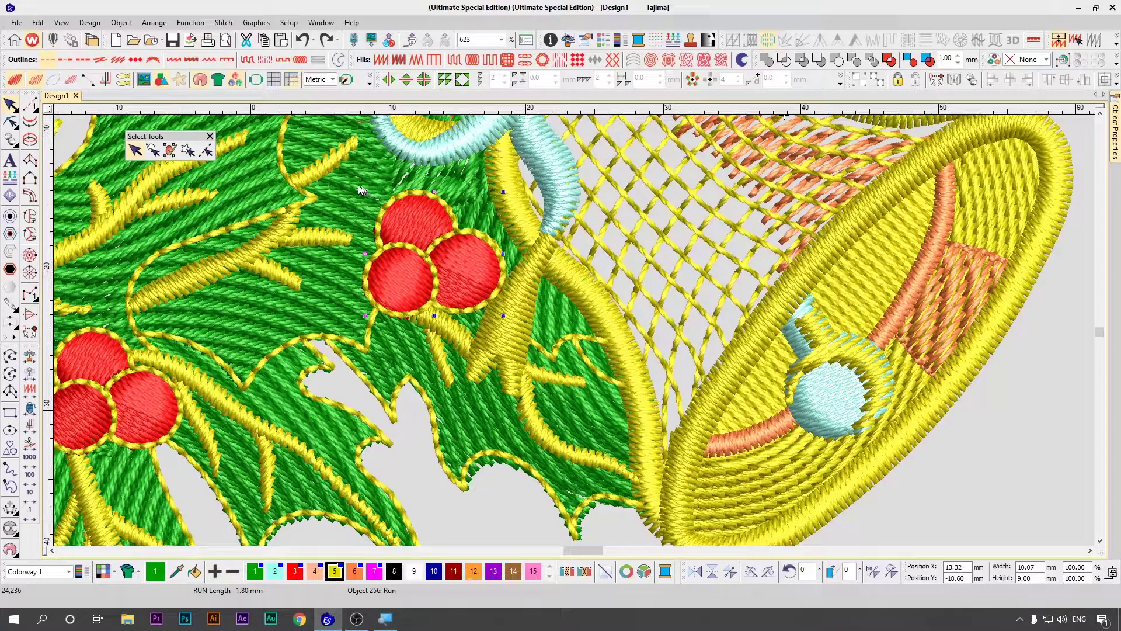
pyautogui.moveTo(411, 223); pyautogui.dragTo(434, 393)
pyautogui.moveTo(458, 267); pyautogui.dragTo(490, 369)
pyautogui.moveTo(419, 286); pyautogui.dragTo(407, 404)
pyautogui.click(446, 302)
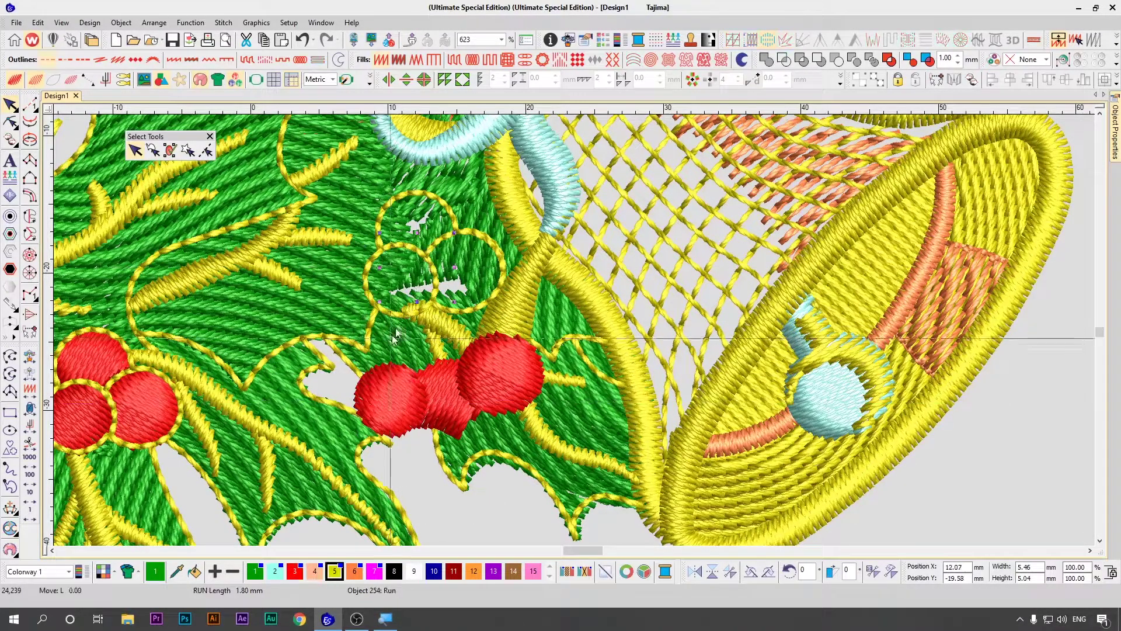
pyautogui.hotkey('ctrl', 'z')
pyautogui.hotkey('ctrl', 'z')
pyautogui.hotkey('ctrl', 'z')
pyautogui.hotkey('ctrl', 'z')
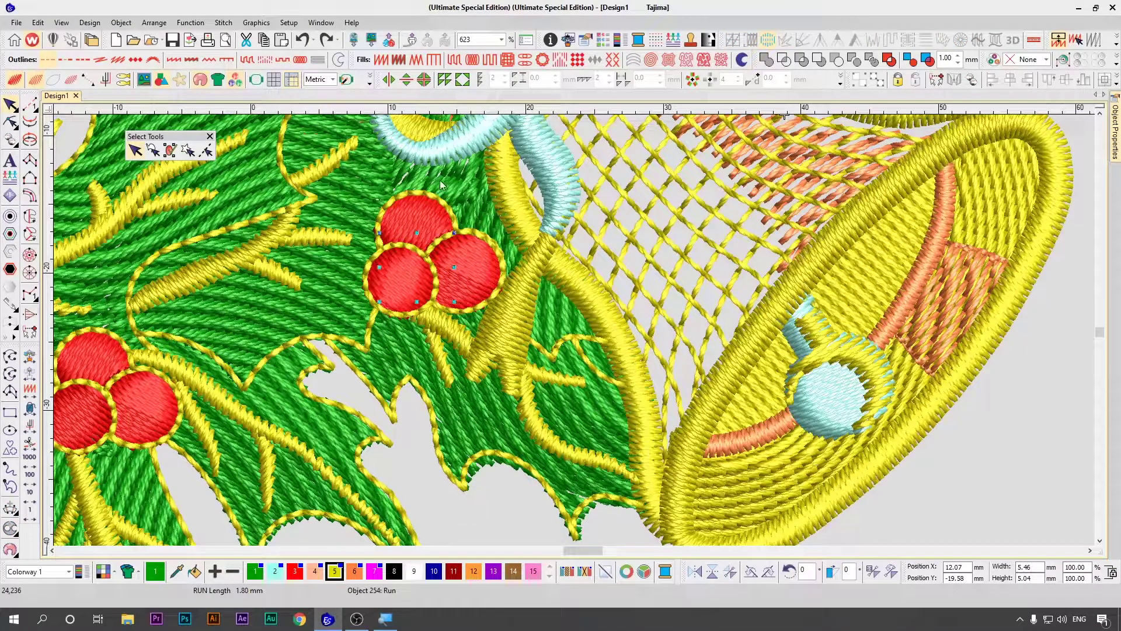
# - Reposition the floating Select Tools palette, select the green leaf fill under the berries and start the Polygon Select tool
pyautogui.moveTo(177, 135); pyautogui.dragTo(140, 129)
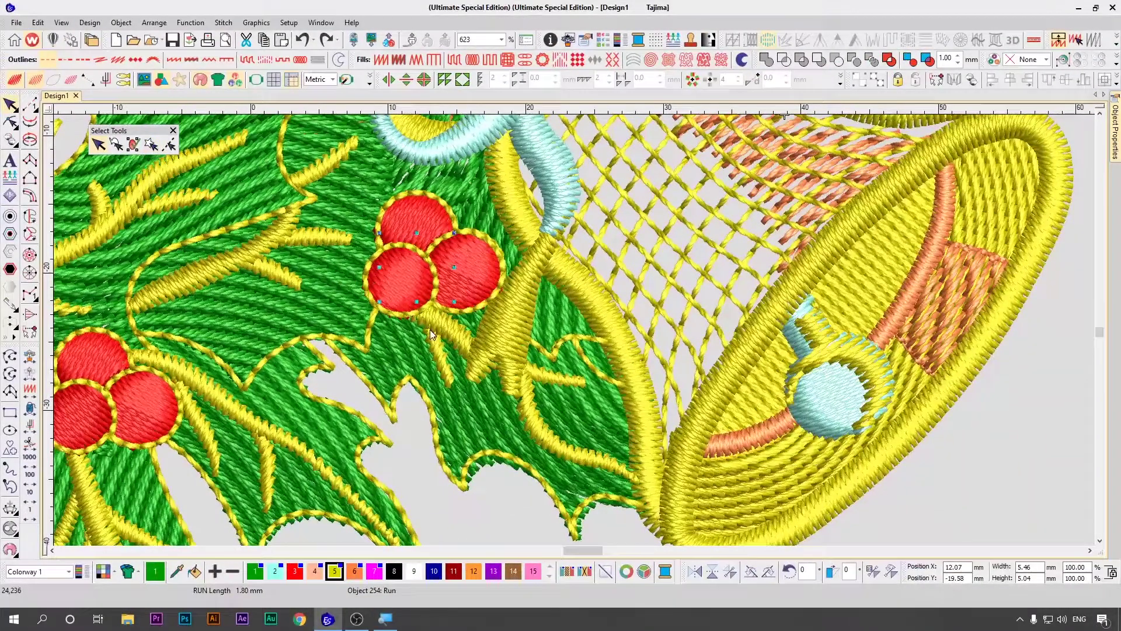
pyautogui.click(352, 306)
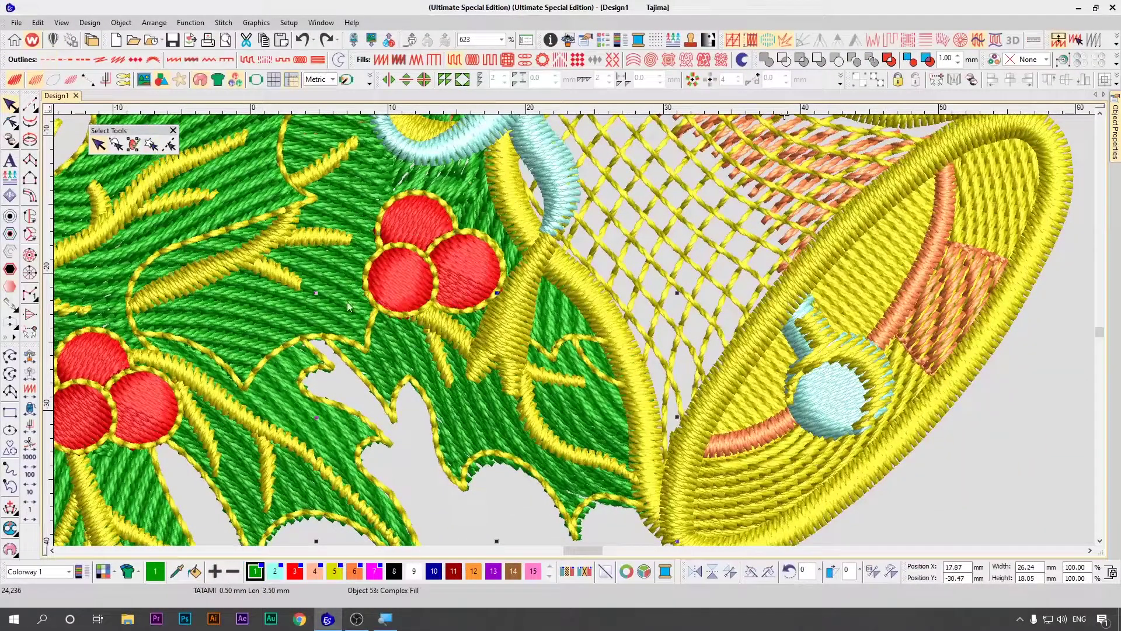
pyautogui.click(151, 145)
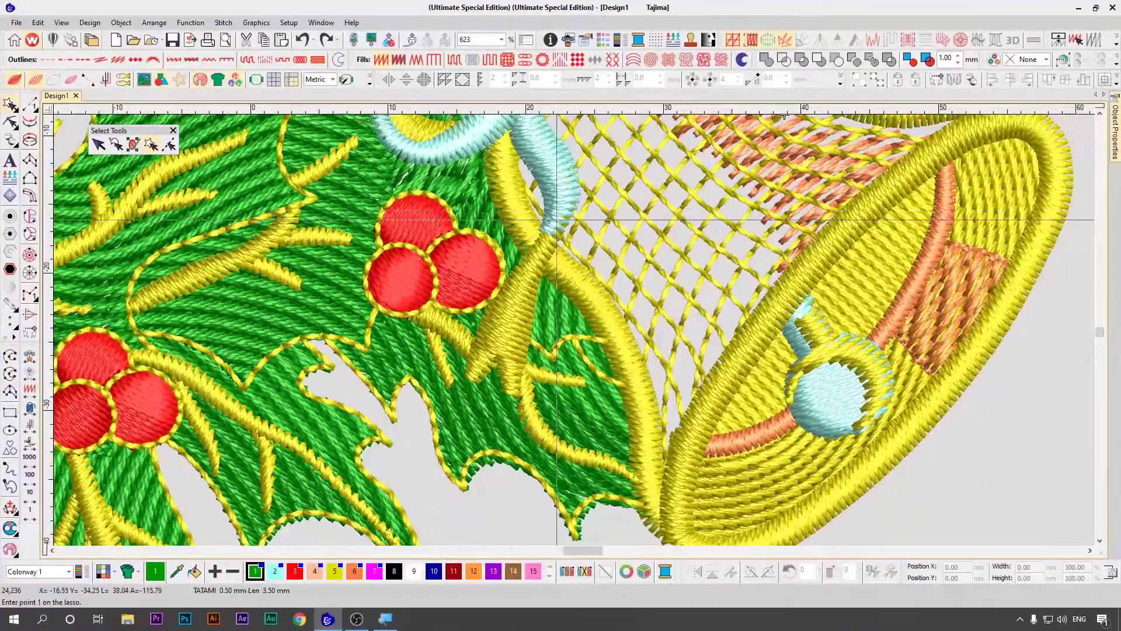
# - Draw a circle about 6.7 mm in diameter in the empty area right of the bell and convert it to a Run outline
pyautogui.hscroll(9, 525, 234)
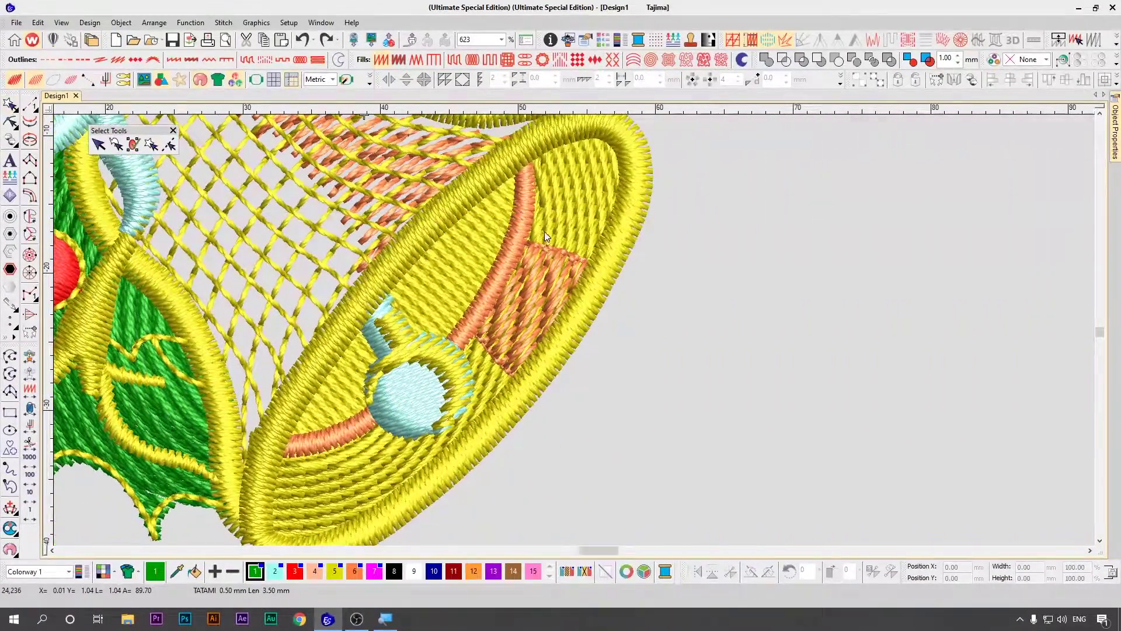
pyautogui.scroll(2, 601, 267)
pyautogui.hscroll(-11, 601, 263)
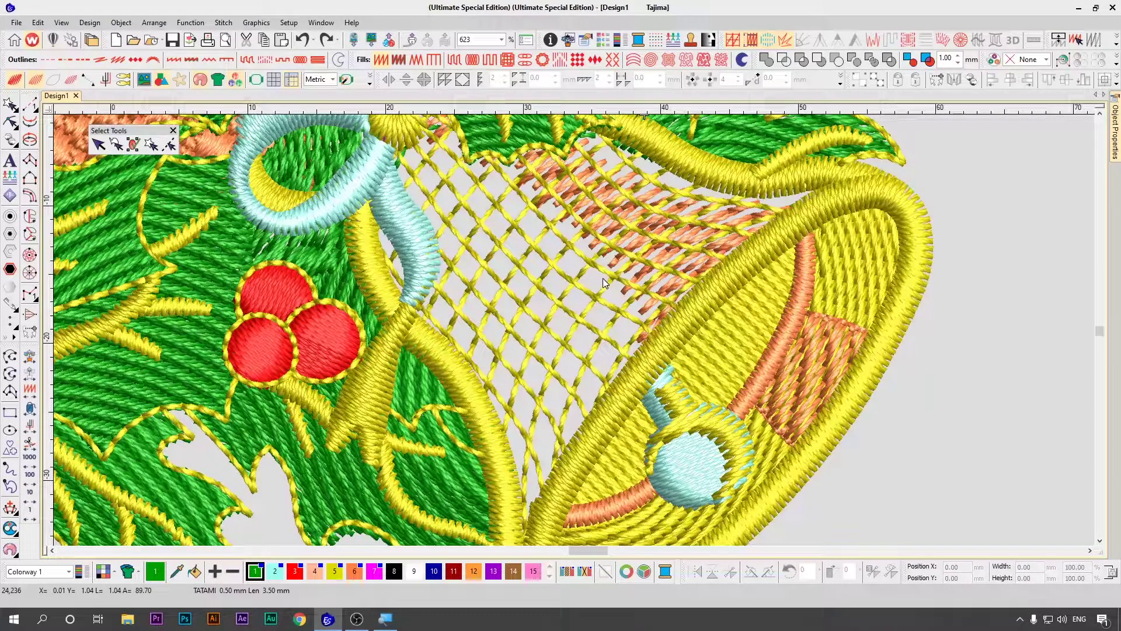
pyautogui.hscroll(12, 606, 283)
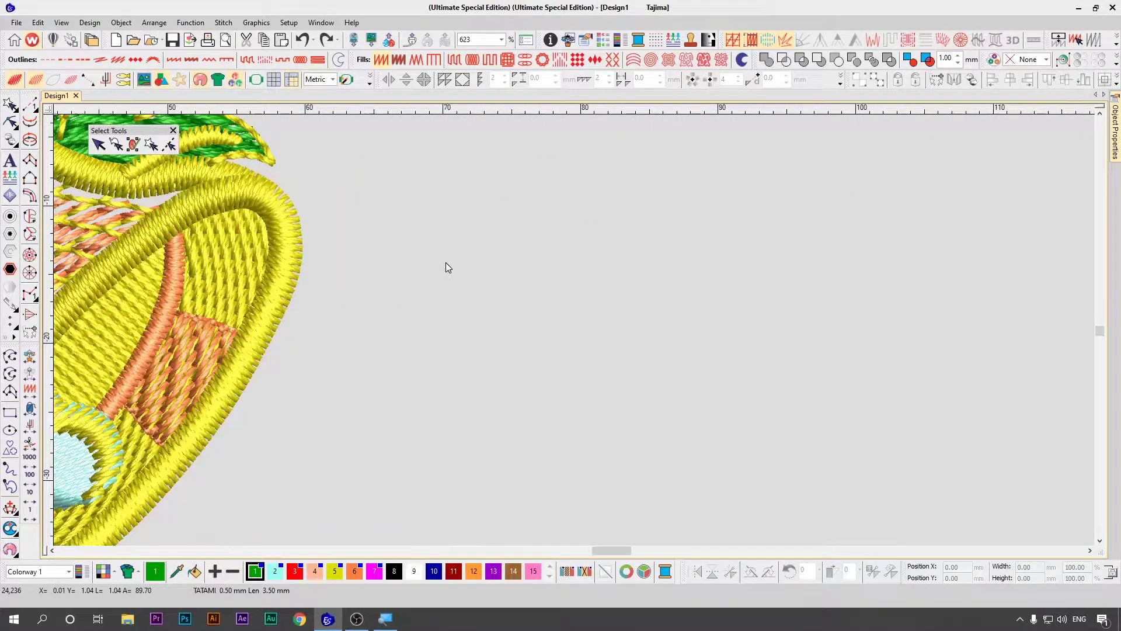
pyautogui.click(10, 430)
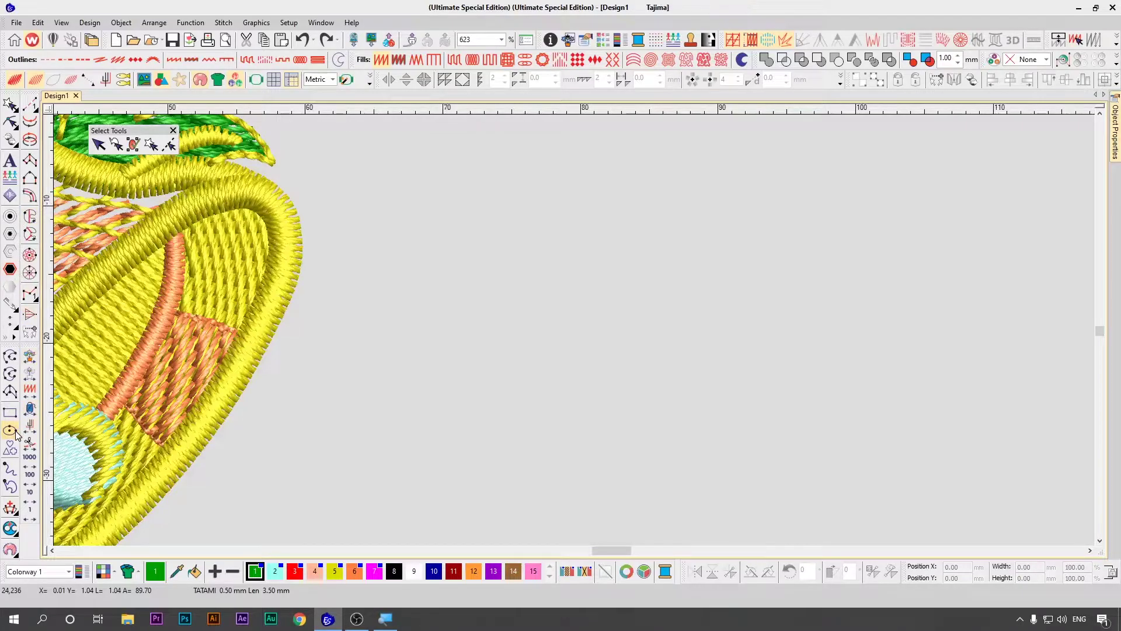
pyautogui.click(412, 248)
pyautogui.click(437, 287)
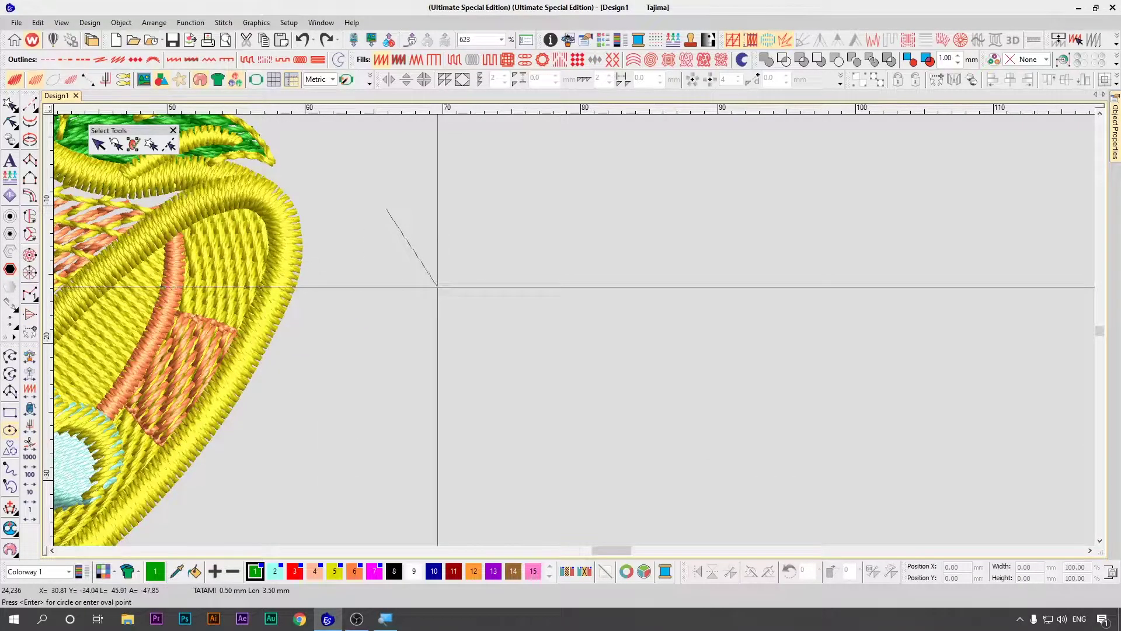
pyautogui.press('Return')
pyautogui.press('Escape')
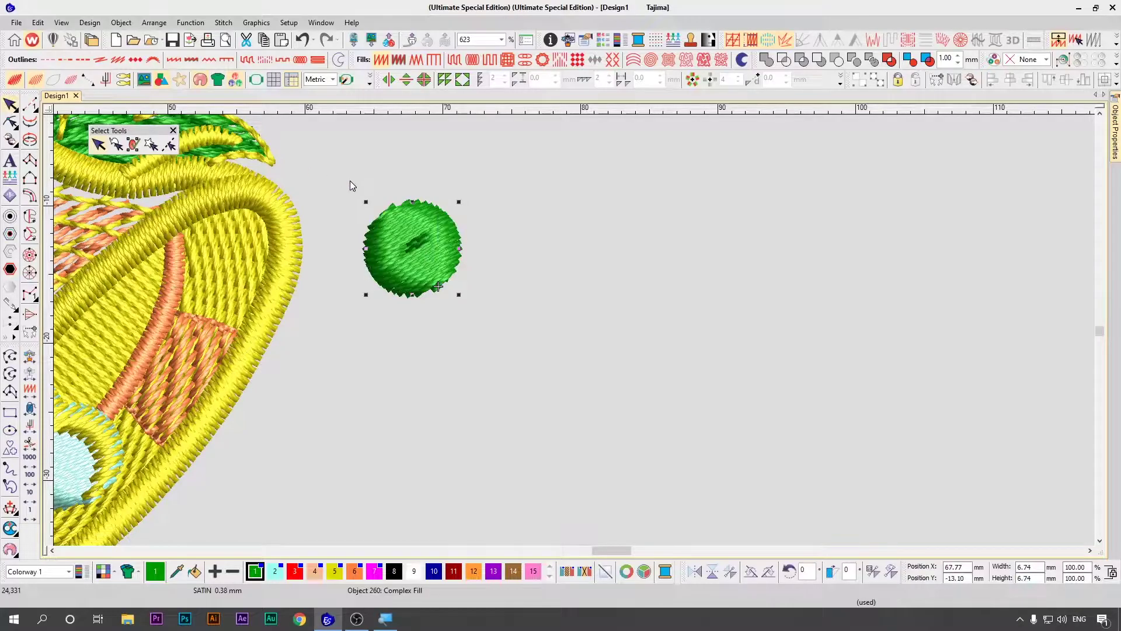
pyautogui.click(50, 59)
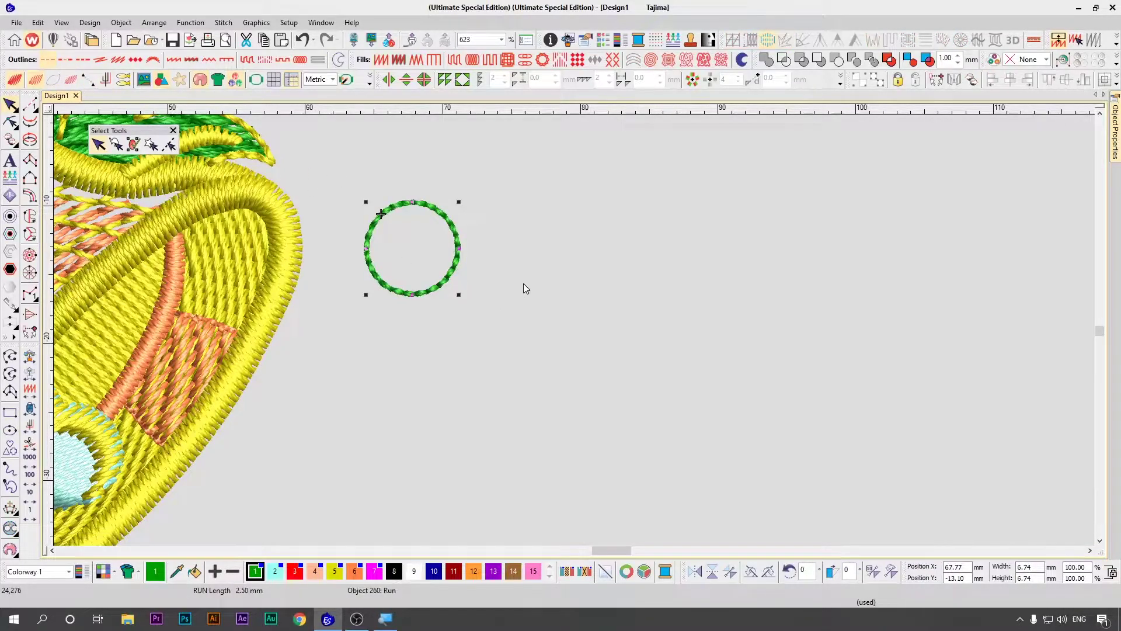
# - Duplicate the circle outline twice and arrange the three circles in a tight triangular cluster
pyautogui.press('+')
pyautogui.moveTo(334, 296); pyautogui.dragTo(632, 185)
pyautogui.moveTo(621, 243); pyautogui.dragTo(620, 437)
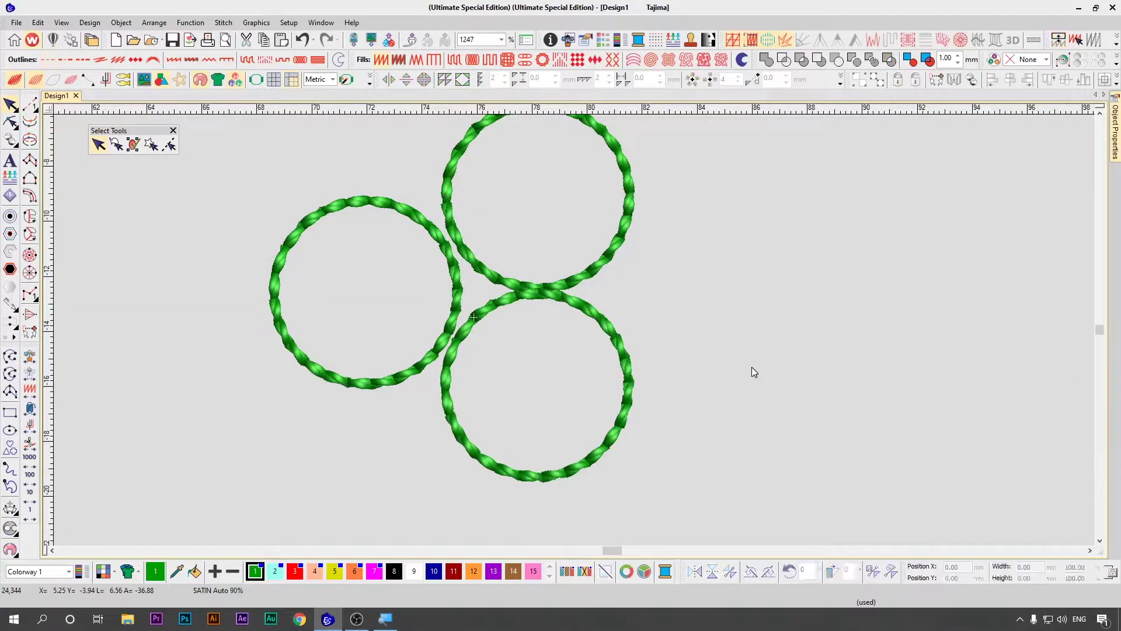
pyautogui.moveTo(622, 255); pyautogui.dragTo(612, 255)
pyautogui.hotkey('shift', 'z')
# - Recolour the upper circle of the cluster red (colour 3) and the left circle yellow (colour 5)
pyautogui.press('w')
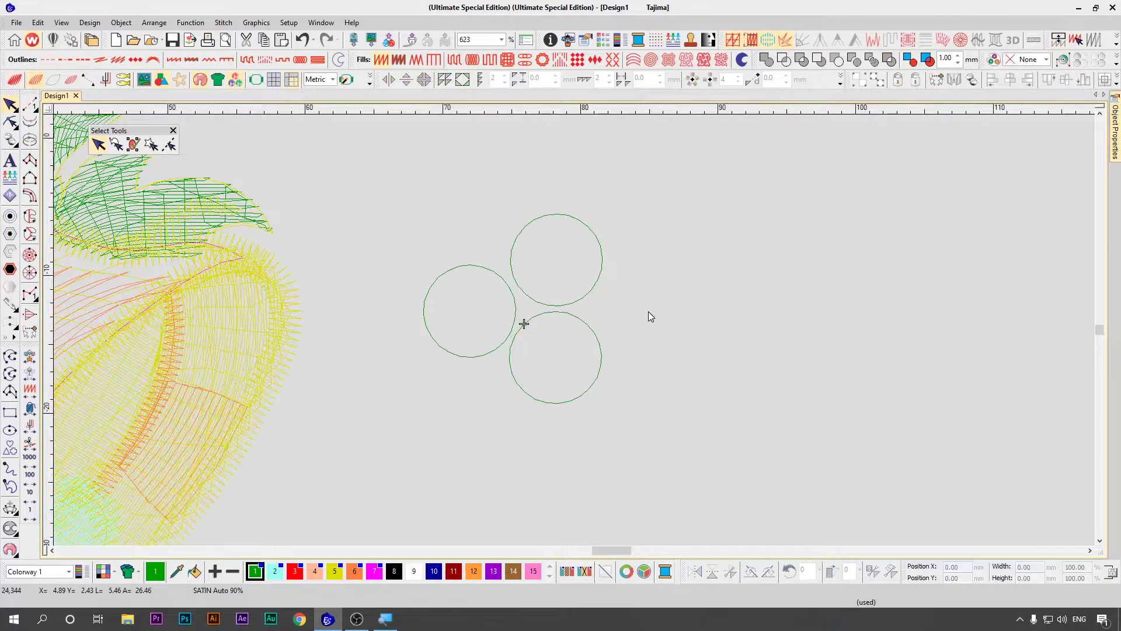
pyautogui.click(588, 298)
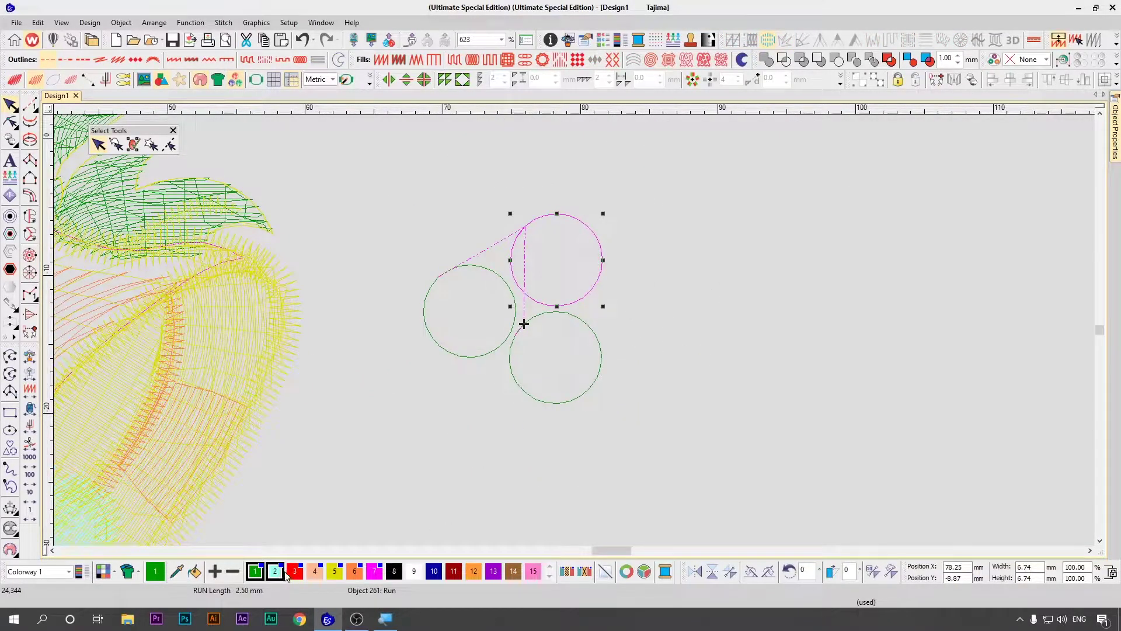
pyautogui.click(504, 345)
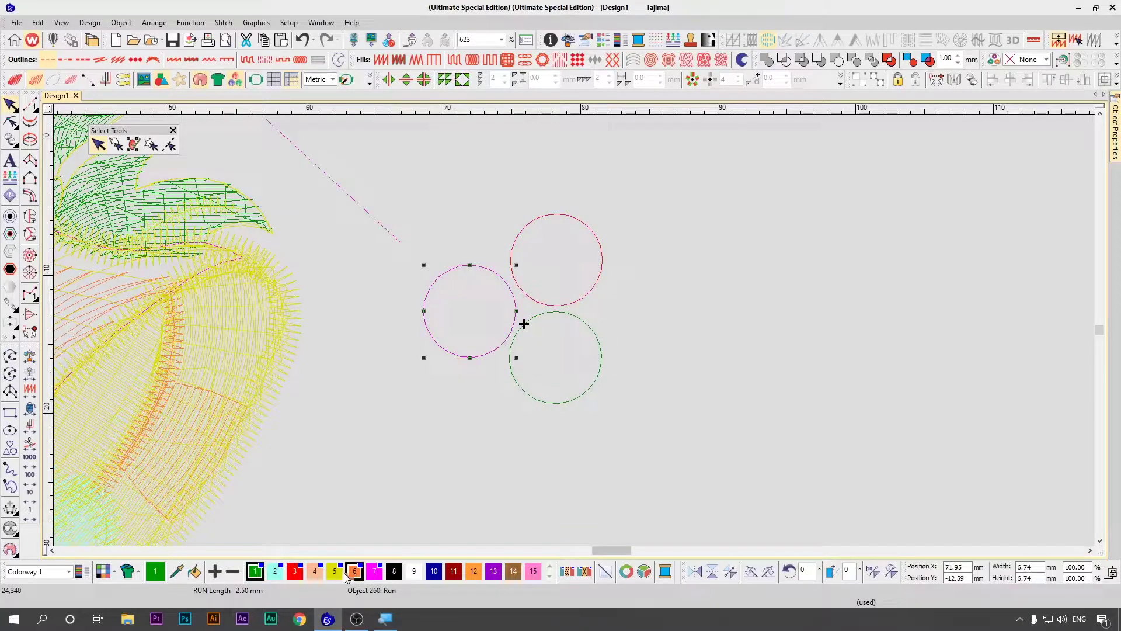
pyautogui.click(678, 325)
pyautogui.press('w')
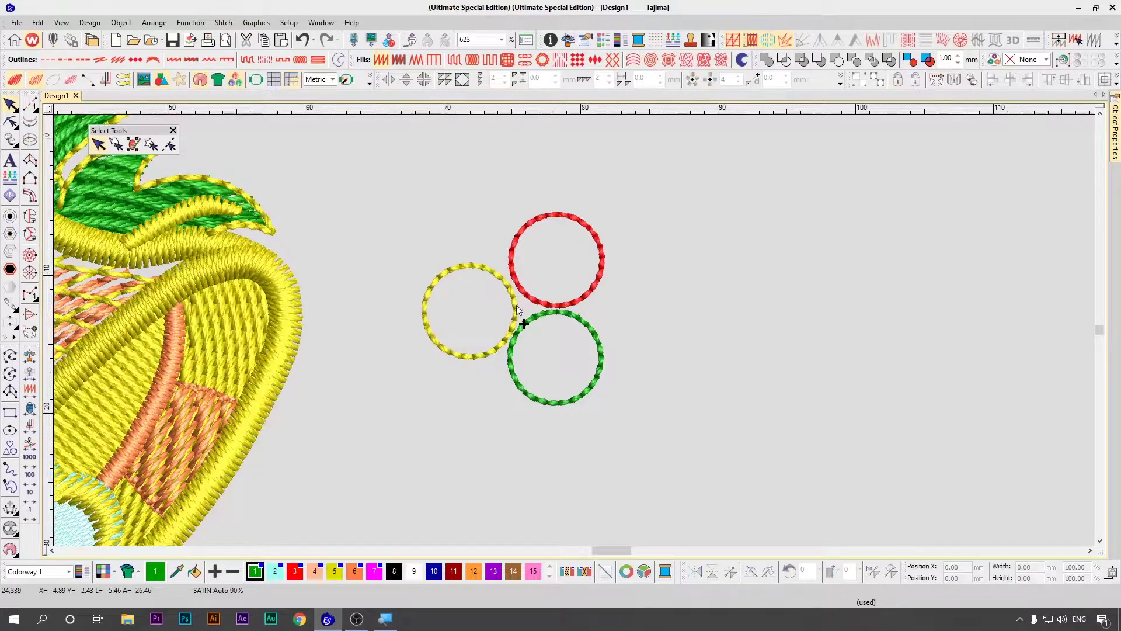
# - Copy the red circle to the lower right and lower left of the green one, and make the lower-left copy blue (colour 10)
pyautogui.press('z')
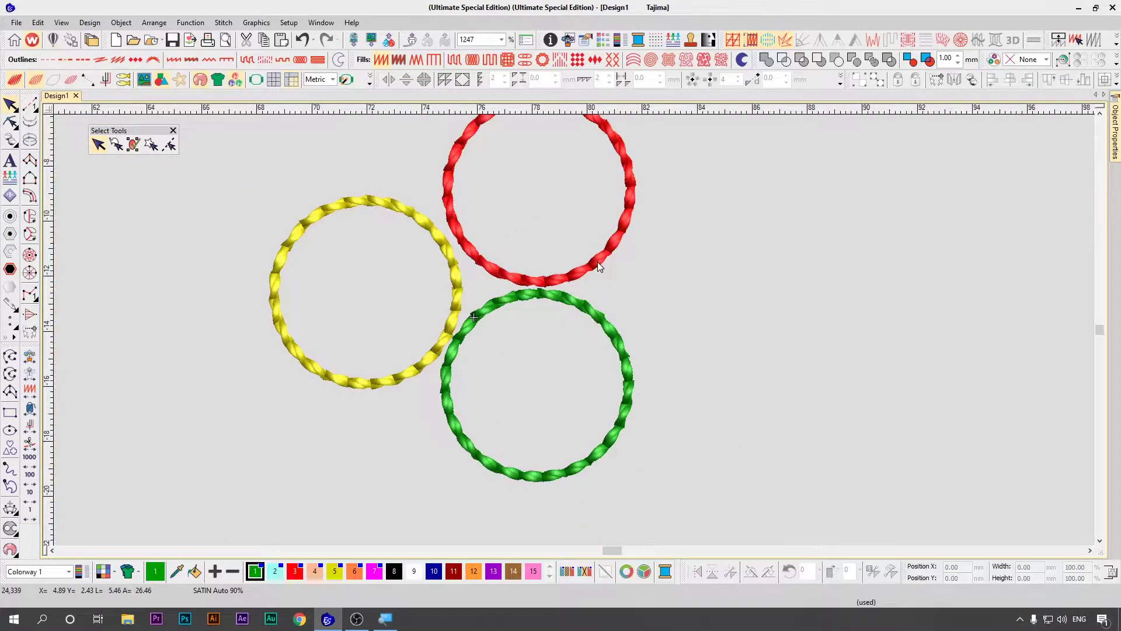
pyautogui.hotkey('shift', 'z')
pyautogui.moveTo(584, 295); pyautogui.dragTo(516, 457)
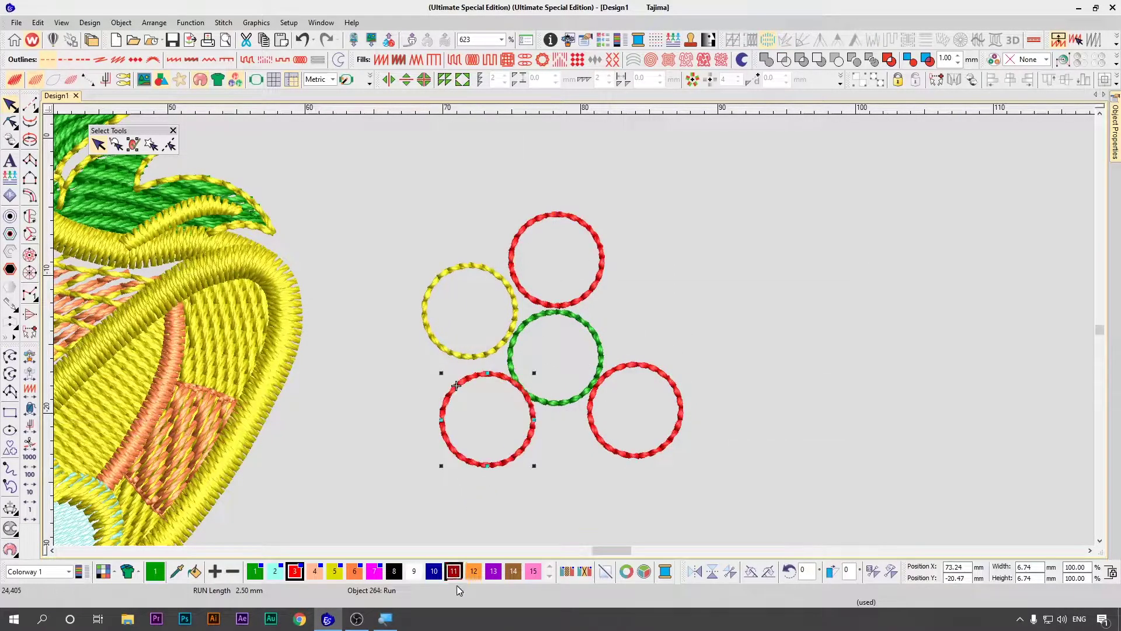
pyautogui.click(433, 571)
pyautogui.click(642, 340)
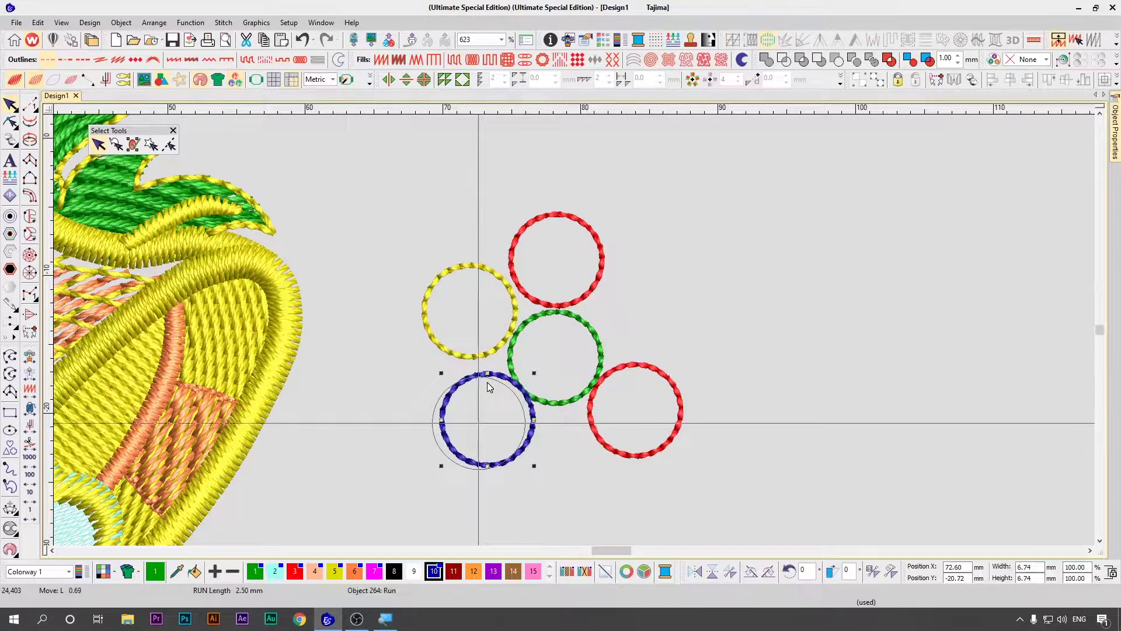
pyautogui.moveTo(487, 382); pyautogui.dragTo(479, 385)
# - Try a rectangular box selection across the green circle from upper right to lower left, and clear the selection
pyautogui.click(705, 257)
pyautogui.moveTo(653, 282); pyautogui.dragTo(474, 446)
pyautogui.press('t')
pyautogui.moveTo(641, 282); pyautogui.dragTo(479, 439)
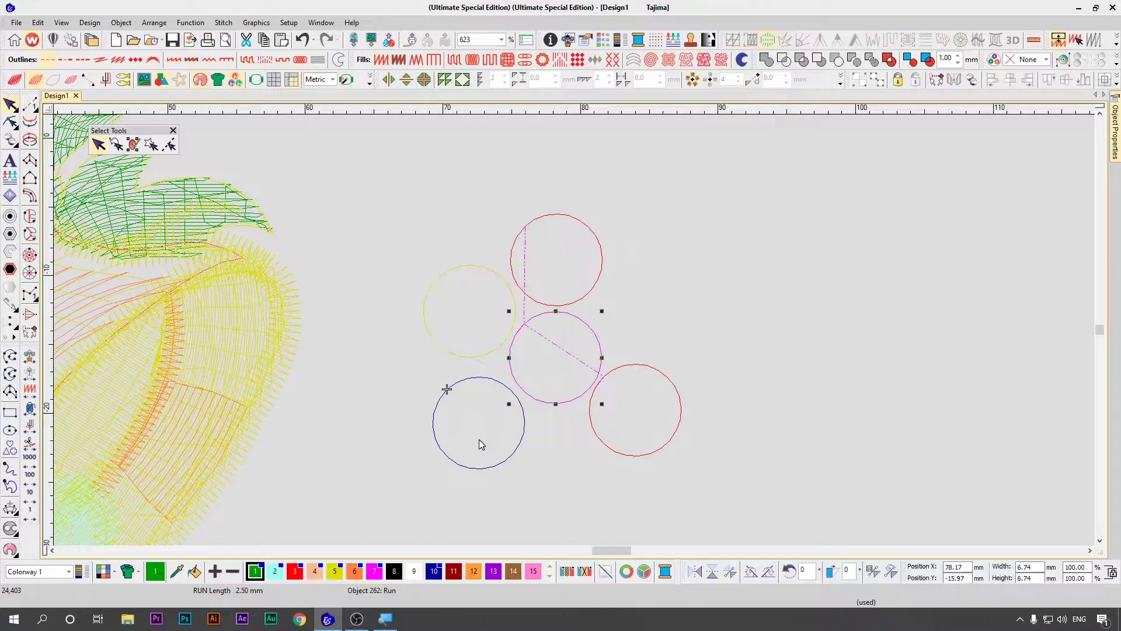
pyautogui.press('t')
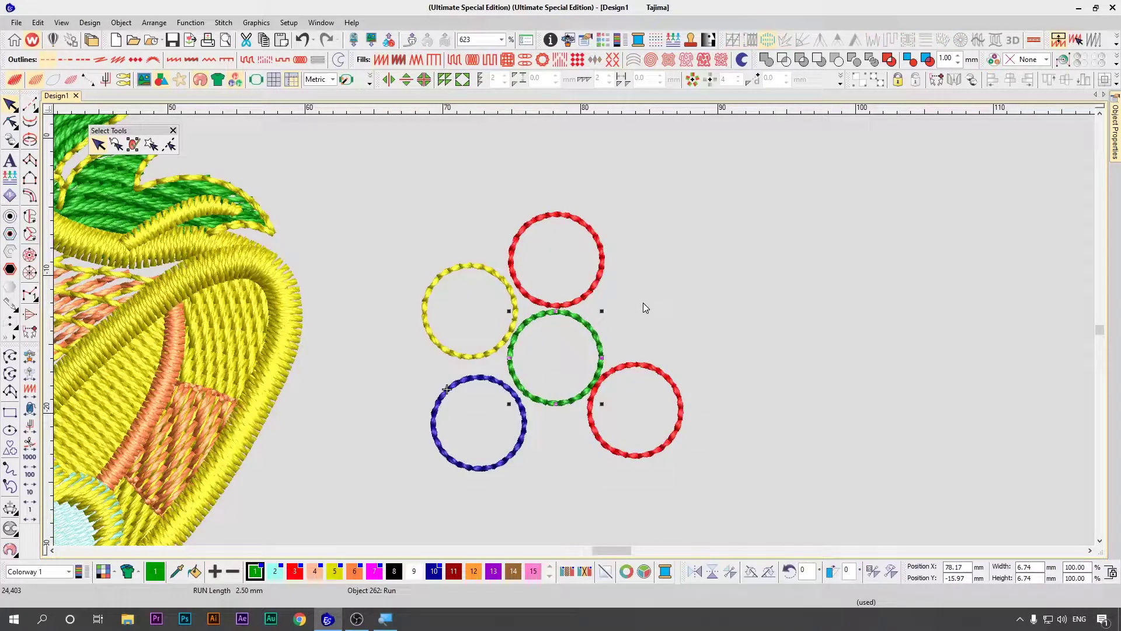
pyautogui.click(643, 302)
# - Nudge the yellow circle slightly down and left, and enclose the green circle in a polygon selection to select only that circle
pyautogui.moveTo(498, 356); pyautogui.dragTo(492, 367)
pyautogui.click(152, 146)
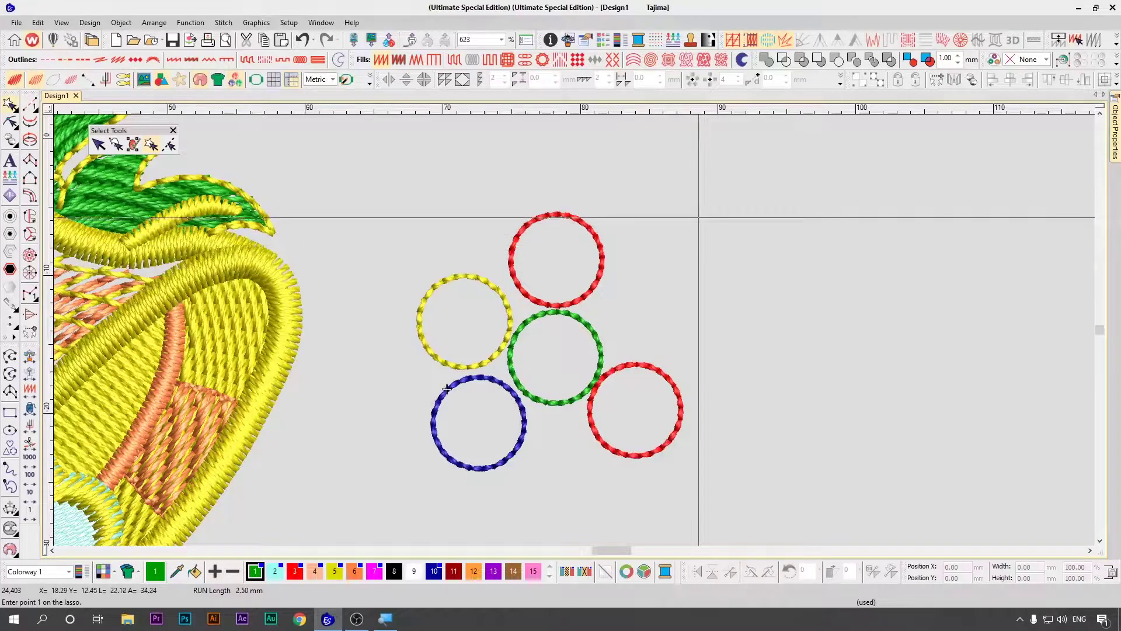
pyautogui.click(698, 223)
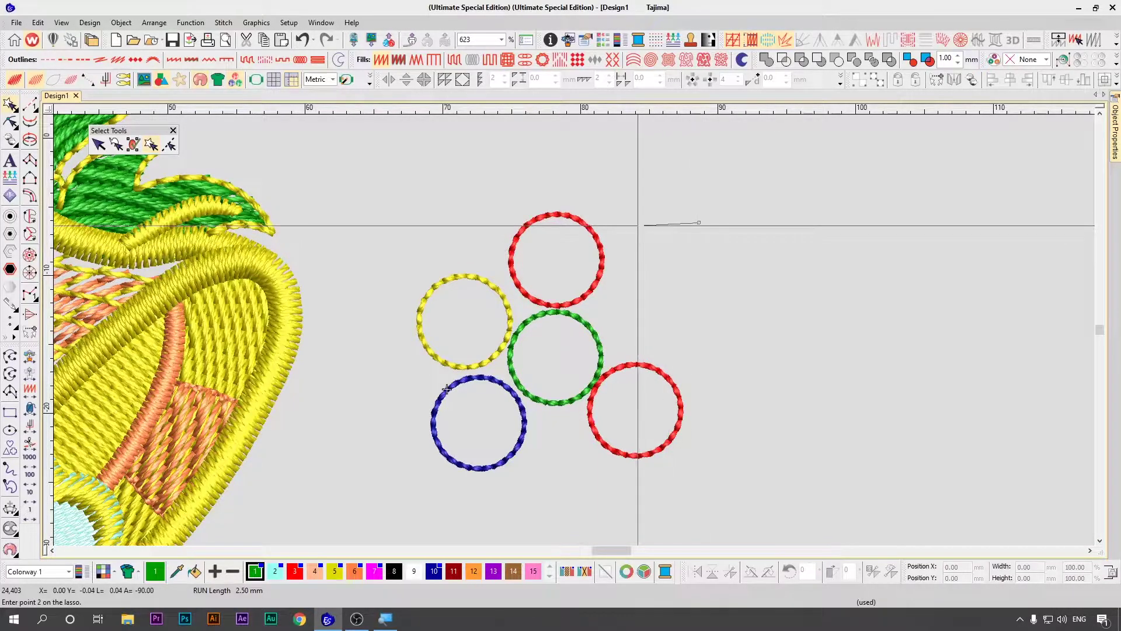
pyautogui.click(472, 243)
pyautogui.click(472, 407)
pyautogui.click(620, 442)
pyautogui.click(699, 223)
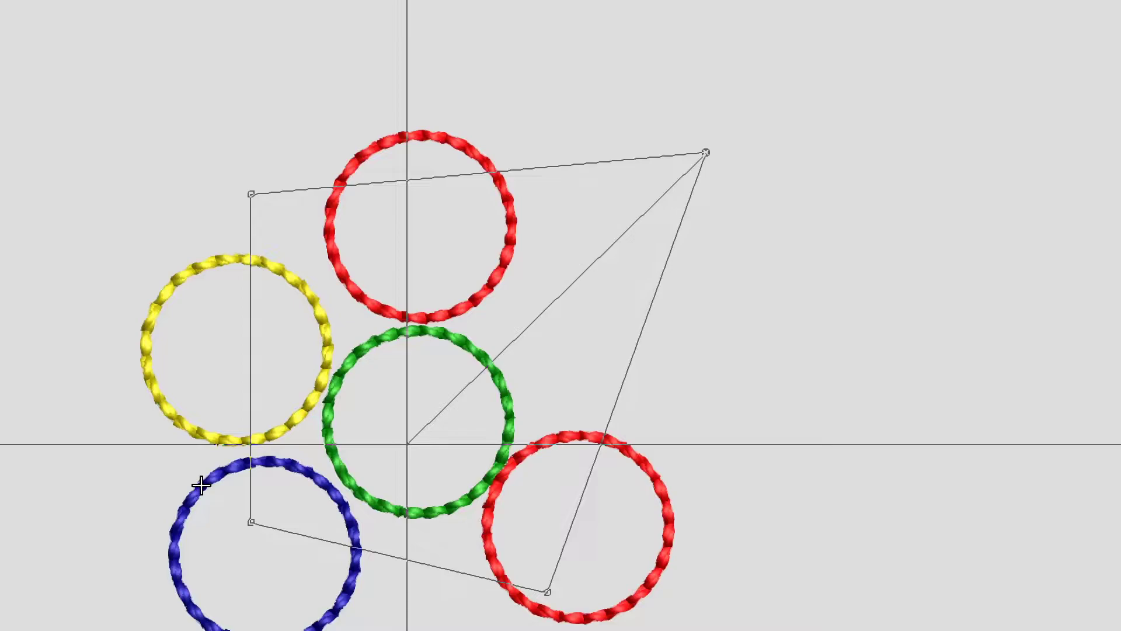
pyautogui.press('t')
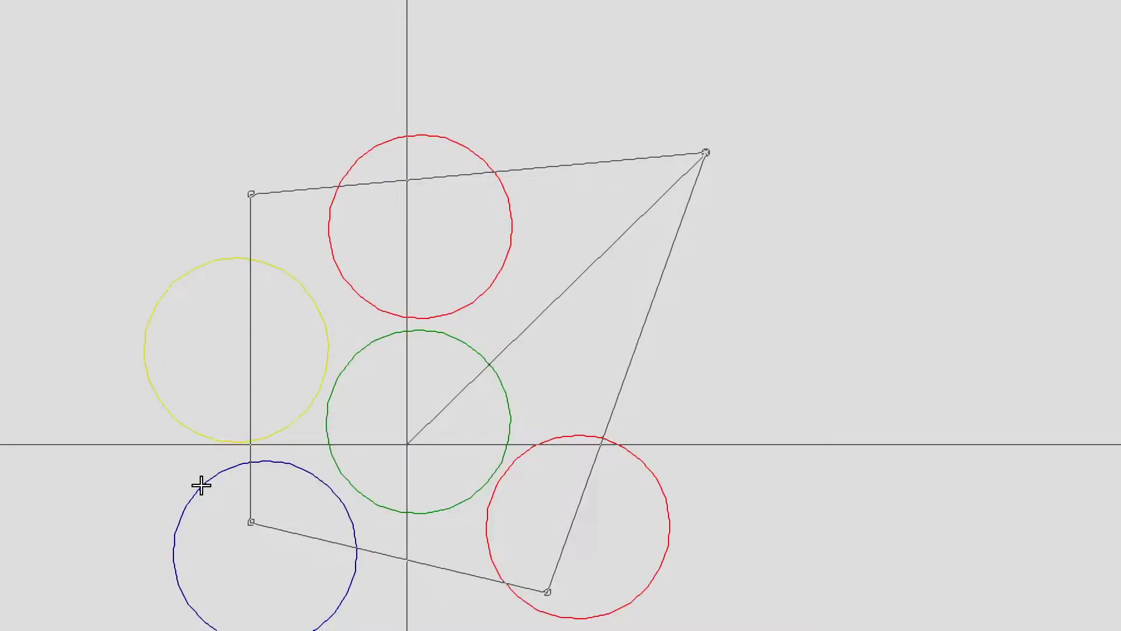
pyautogui.click(409, 445)
# - Select all five coloured circles with a rectangular box selection and delete them
pyautogui.hotkey('shift', 'z')
pyautogui.hotkey('shift', 'z')
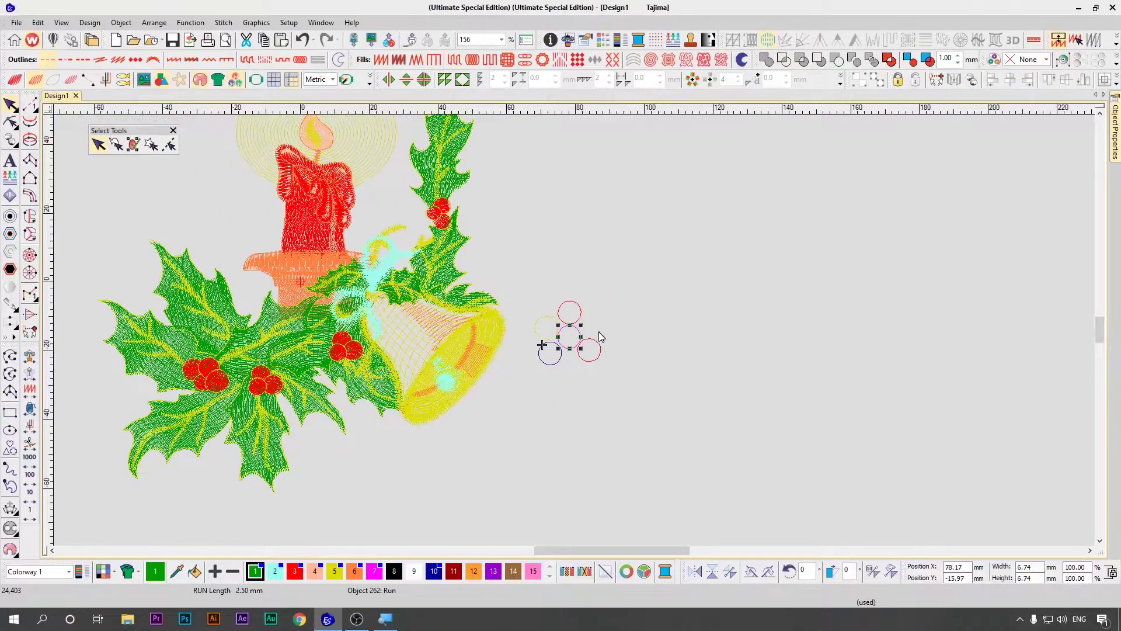
pyautogui.click(522, 387)
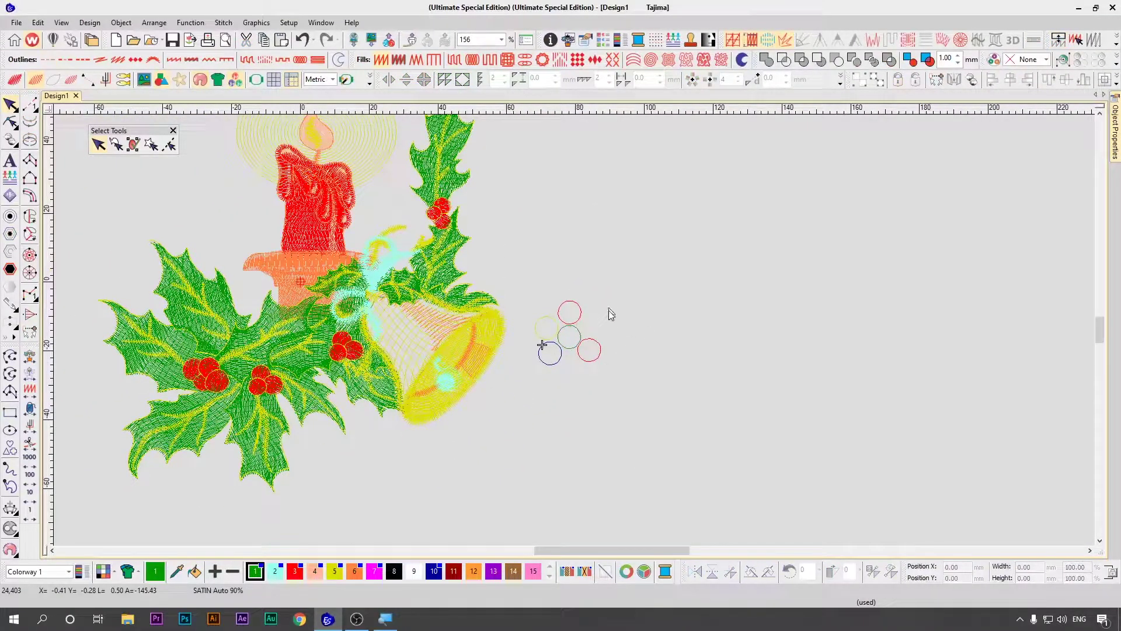
pyautogui.moveTo(616, 290); pyautogui.dragTo(538, 378)
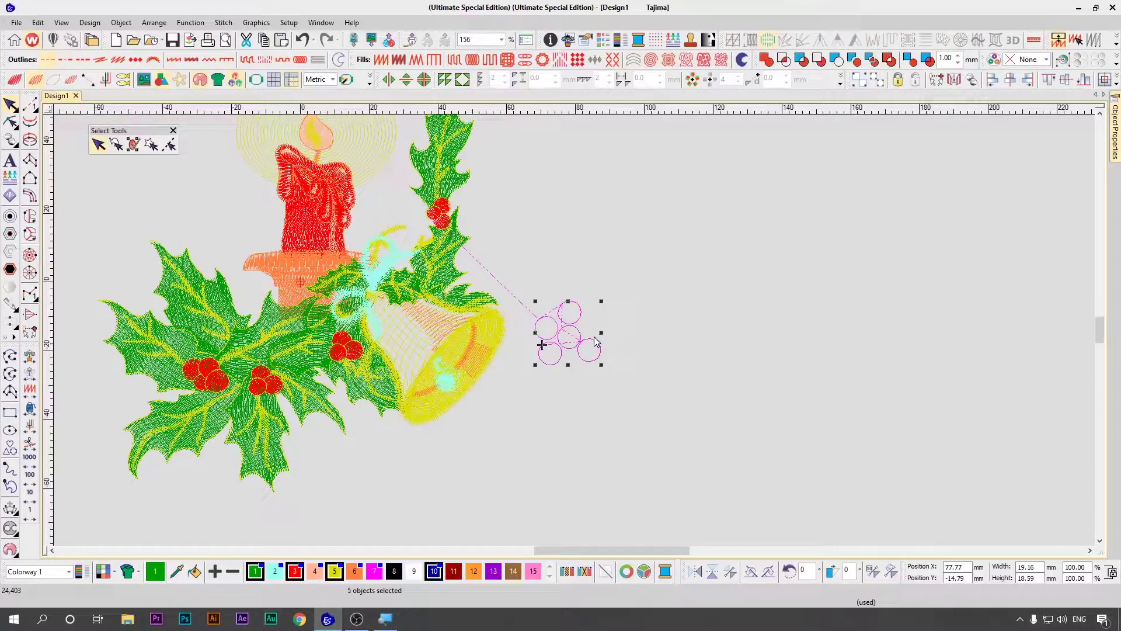
# - Draw a multi-point polygon selection around the three red berries beside the bell to select them with their outlines
pyautogui.scroll(10, 352, 344)
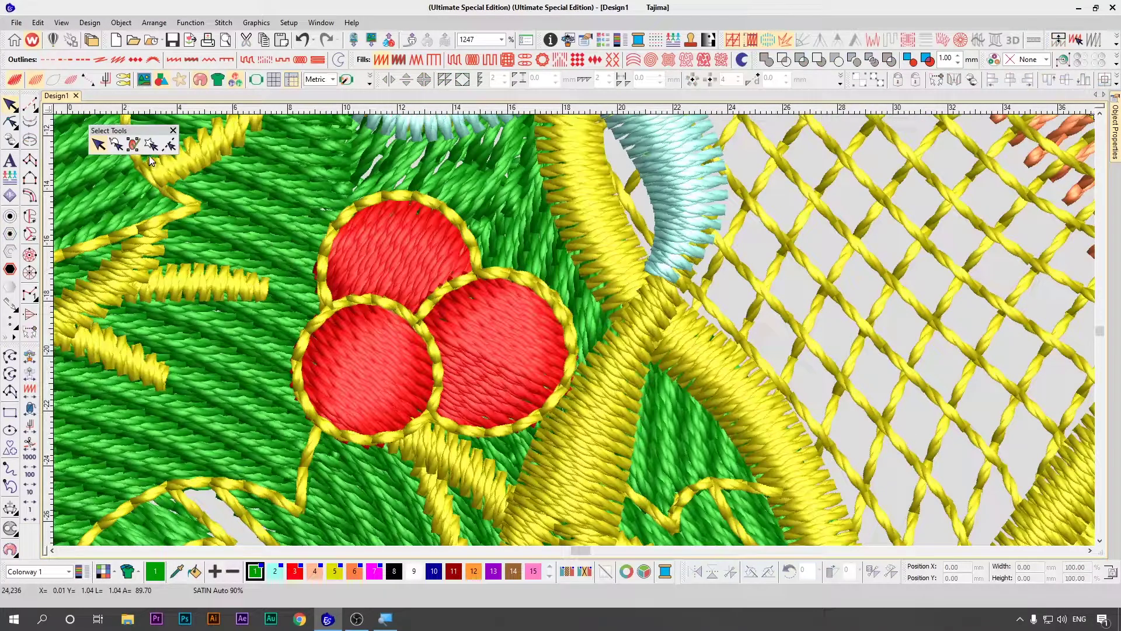
pyautogui.click(151, 144)
pyautogui.click(422, 167)
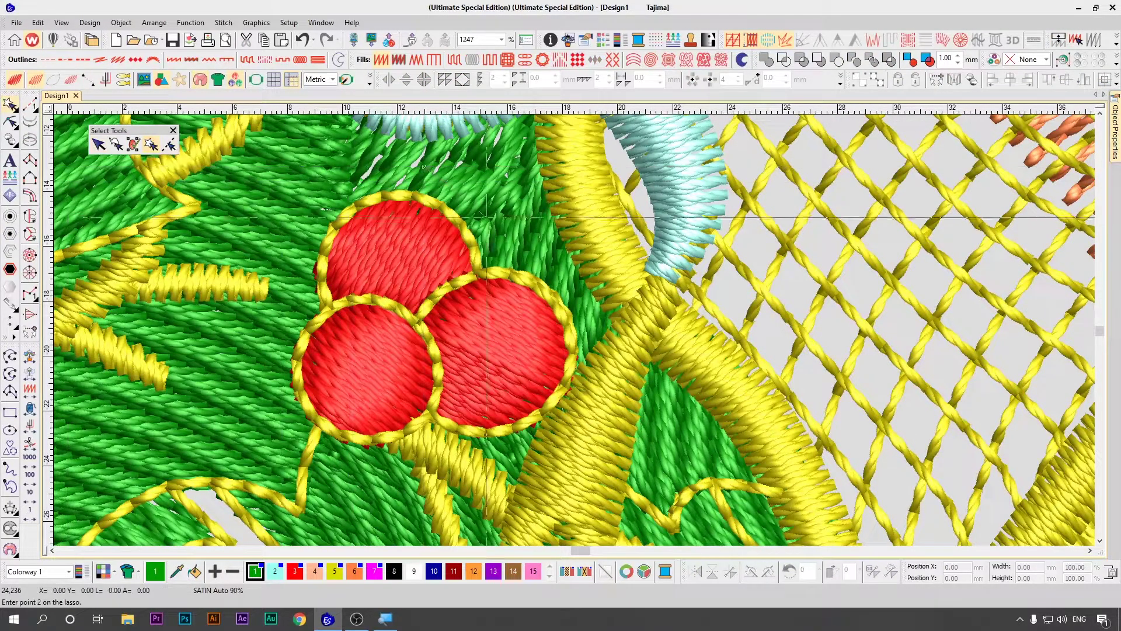
pyautogui.click(536, 244)
pyautogui.click(606, 353)
pyautogui.click(564, 435)
pyautogui.click(423, 481)
pyautogui.click(302, 459)
pyautogui.click(246, 352)
pyautogui.click(298, 213)
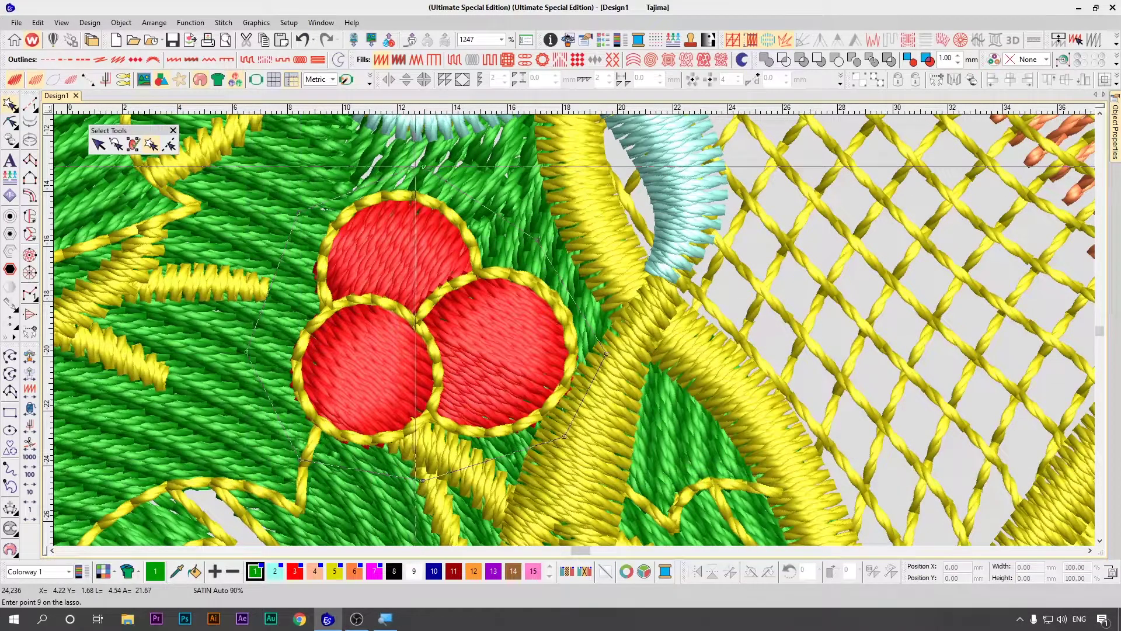
pyautogui.click(402, 158)
pyautogui.click(421, 166)
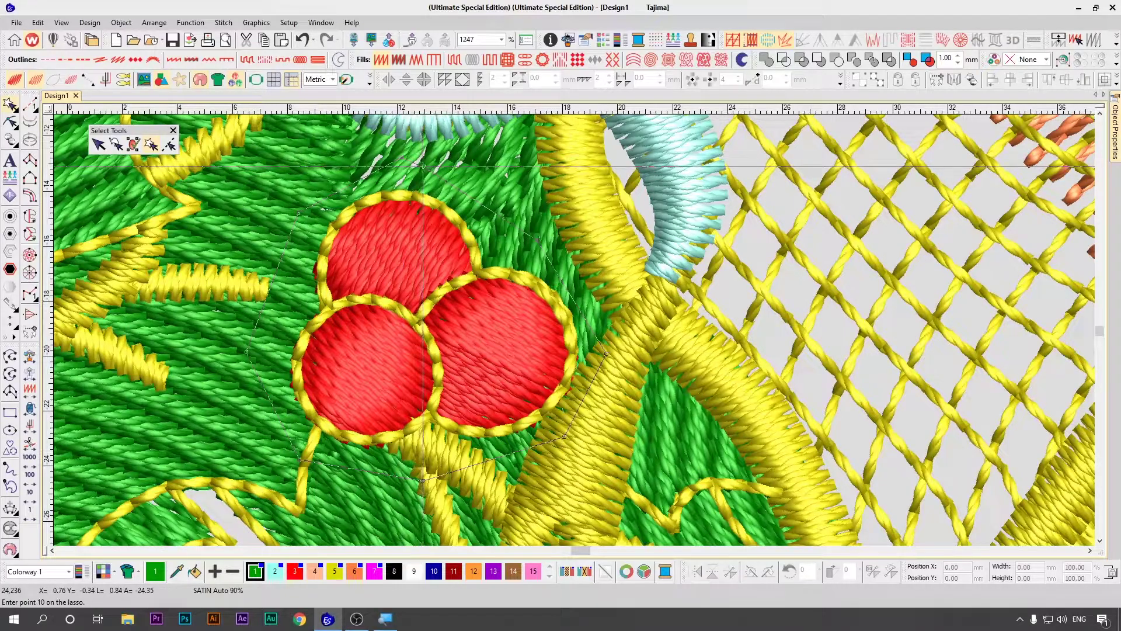
pyautogui.scroll(-1, 572, 136)
pyautogui.scroll(1, 571, 136)
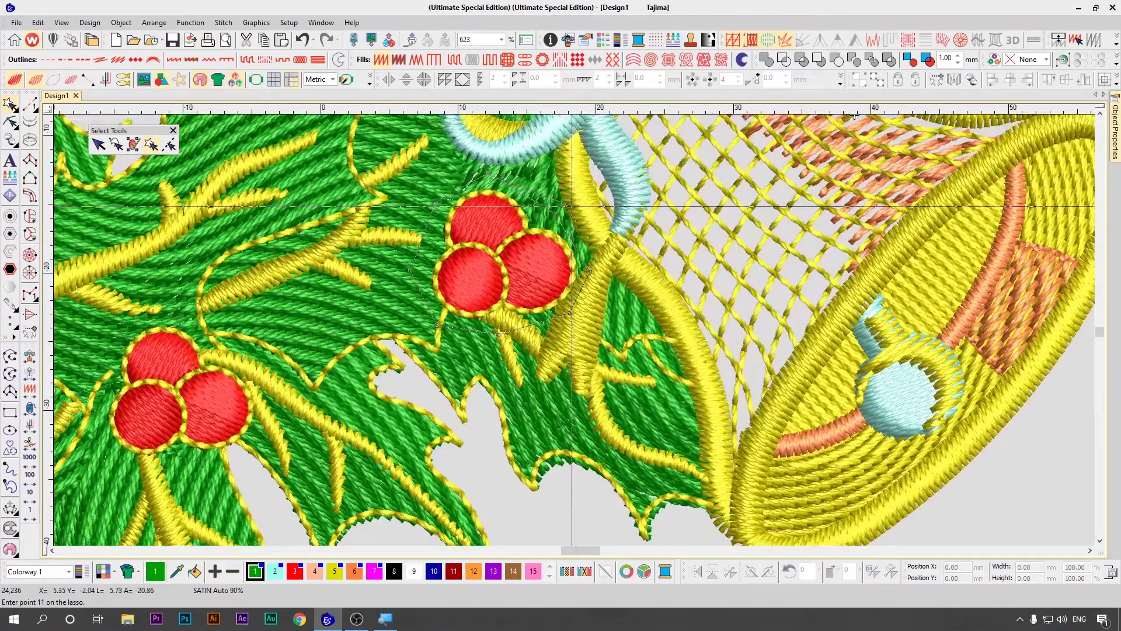
pyautogui.press('t')
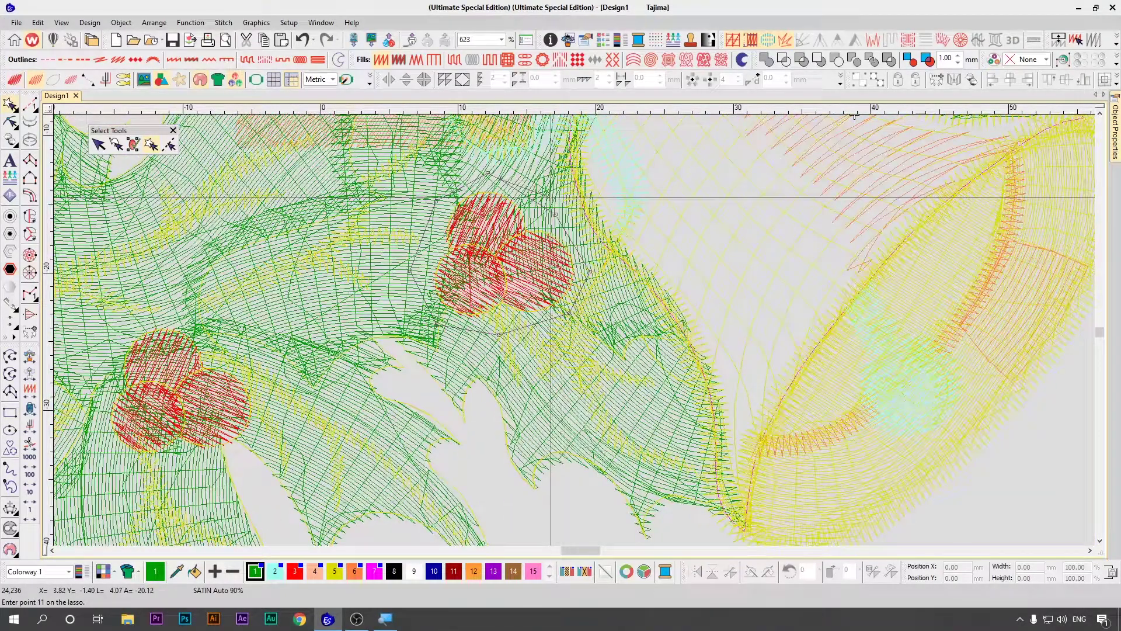
pyautogui.press('Return')
pyautogui.scroll(-1, 543, 281)
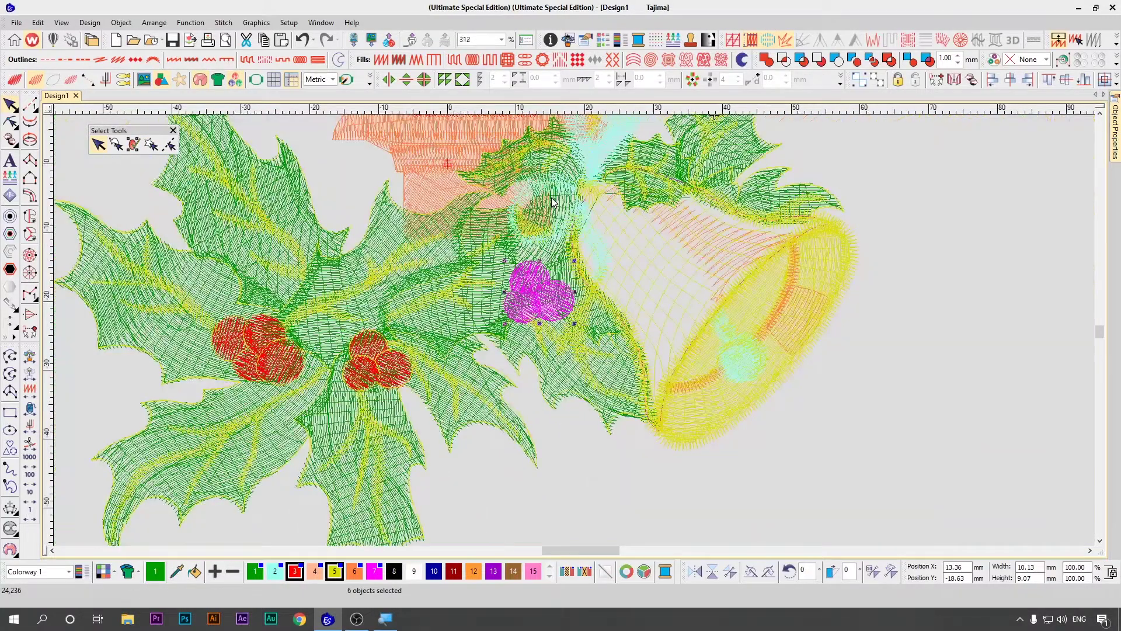
# - Restore the TrueView display and move the selected berries to the right of the bell, and from there to below the leaves
pyautogui.press('t')
pyautogui.moveTo(528, 305); pyautogui.dragTo(870, 359)
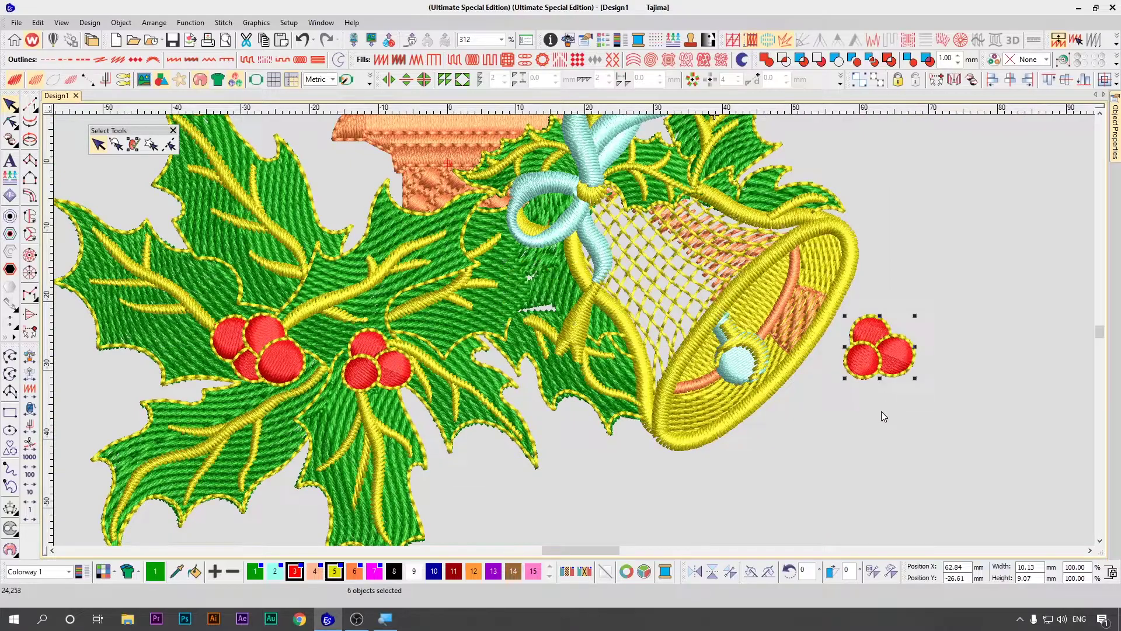
pyautogui.scroll(-2, 881, 411)
pyautogui.moveTo(863, 227); pyautogui.dragTo(590, 378)
pyautogui.scroll(1, 699, 376)
pyautogui.scroll(1, 700, 376)
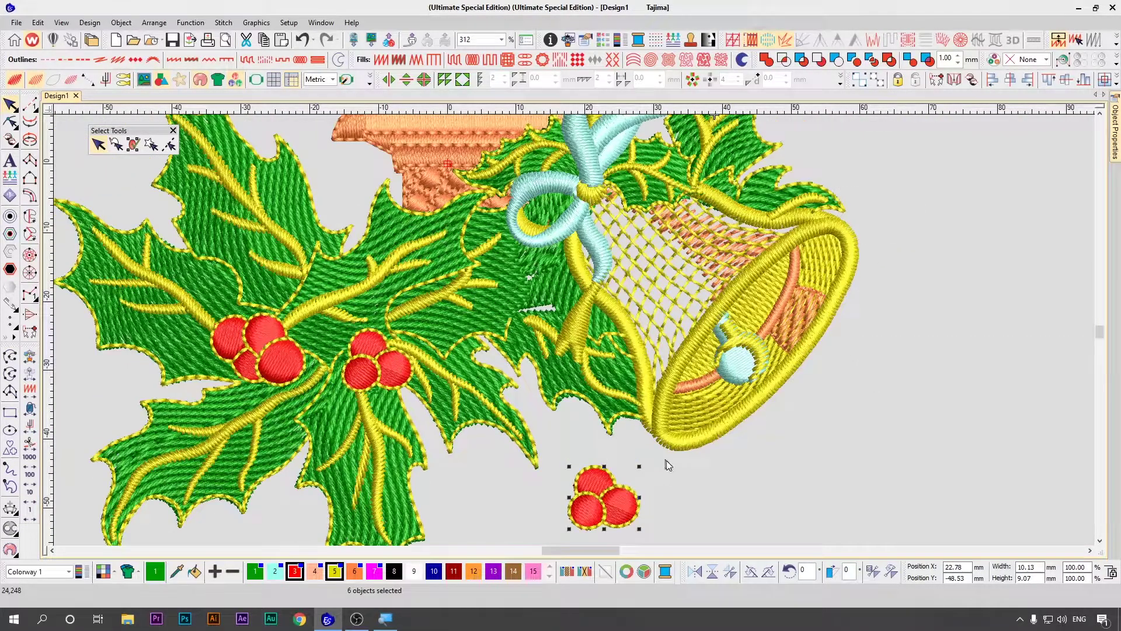
# - Undo both moves of the berry cluster and clear the selection
pyautogui.hotkey('ctrl', 'z')
pyautogui.hotkey('shift', 'z')
pyautogui.hotkey('ctrl', 'z')
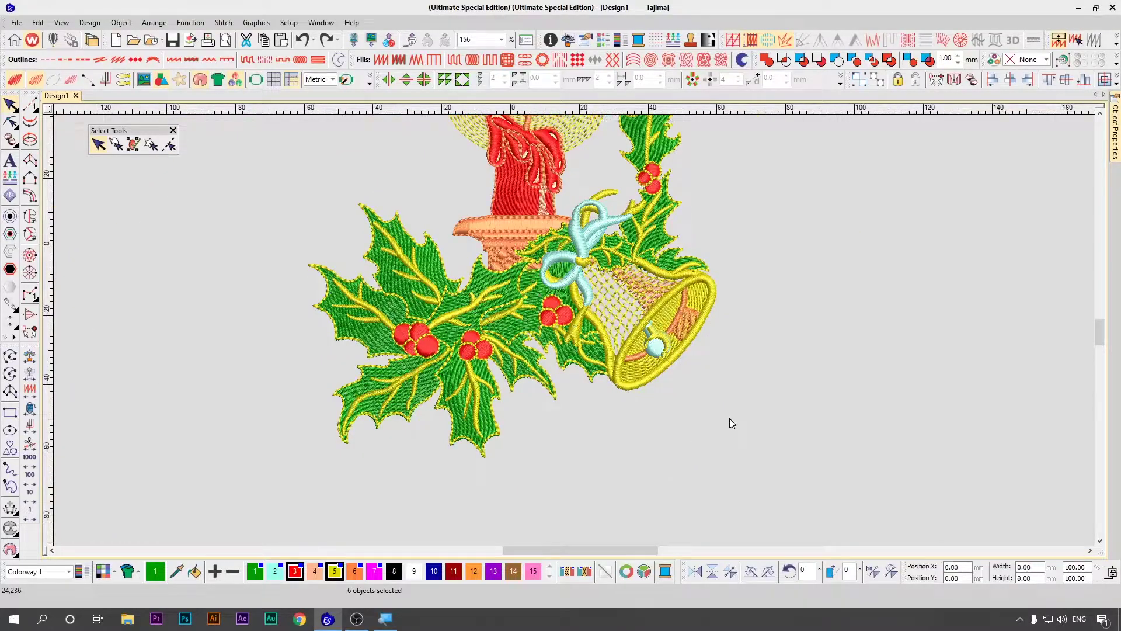
pyautogui.press('Escape')
# - Recolour the lower-left berry of the cluster beside the bell magenta (colour 7)
pyautogui.press('0')
pyautogui.press('z')
pyautogui.hotkey('shift', 'z')
pyautogui.press('z')
pyautogui.press('z')
pyautogui.click(458, 352)
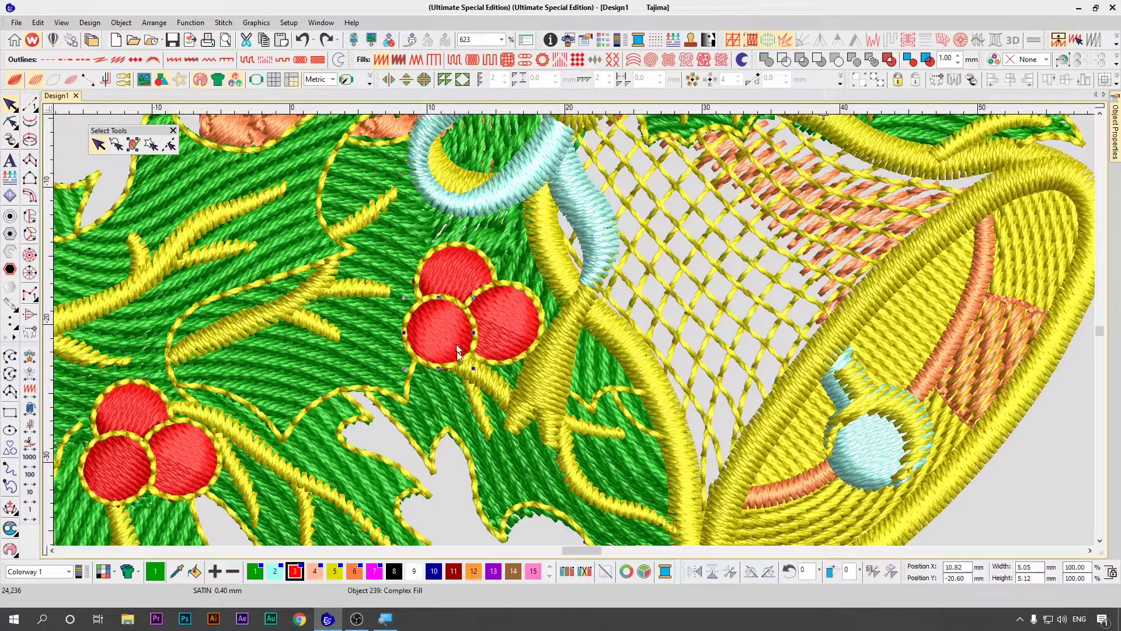
pyautogui.click(374, 571)
# - Select the other two berries of the cluster together, recolour them magenta (colour 7), and clear the selection
pyautogui.click(506, 326)
pyautogui.keyDown('ctrl'); pyautogui.click(457, 284); pyautogui.keyUp('ctrl')
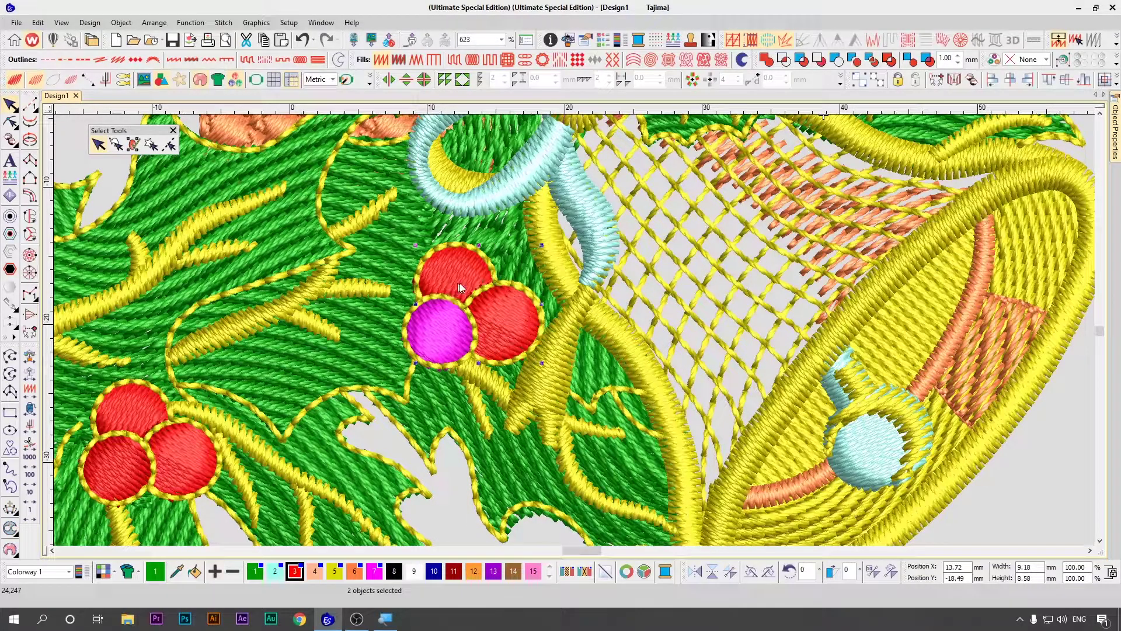
pyautogui.click(375, 570)
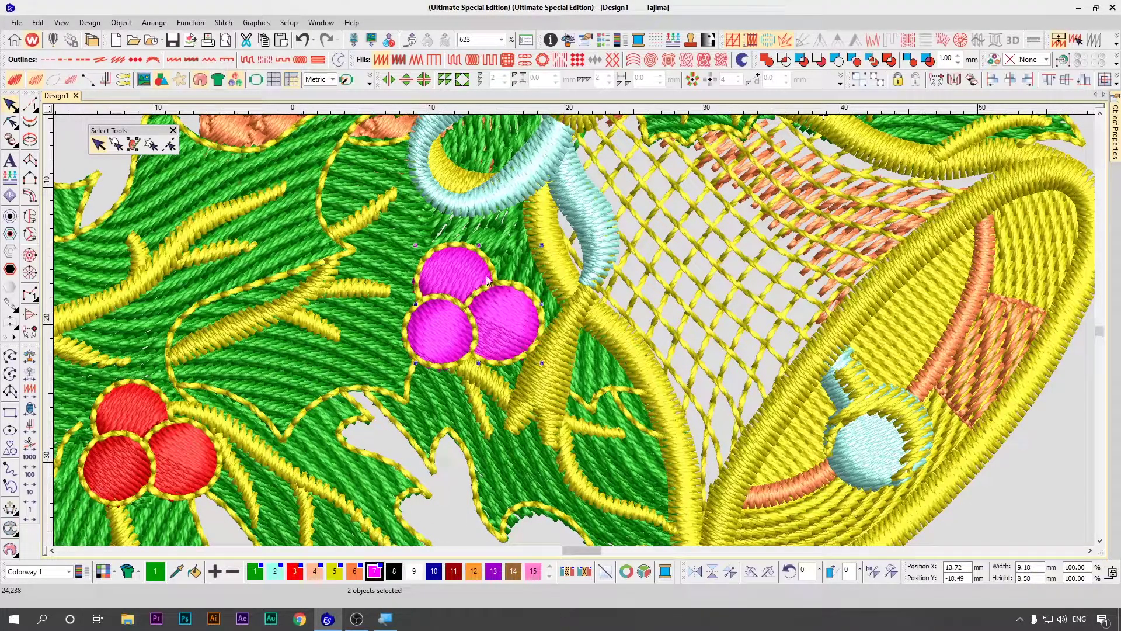
pyautogui.press('Escape')
# - Turn off the TrueView display for the whole design and select the leaf fill behind the magenta berries
pyautogui.hotkey('shift', 'z')
pyautogui.hotkey('shift', 'z')
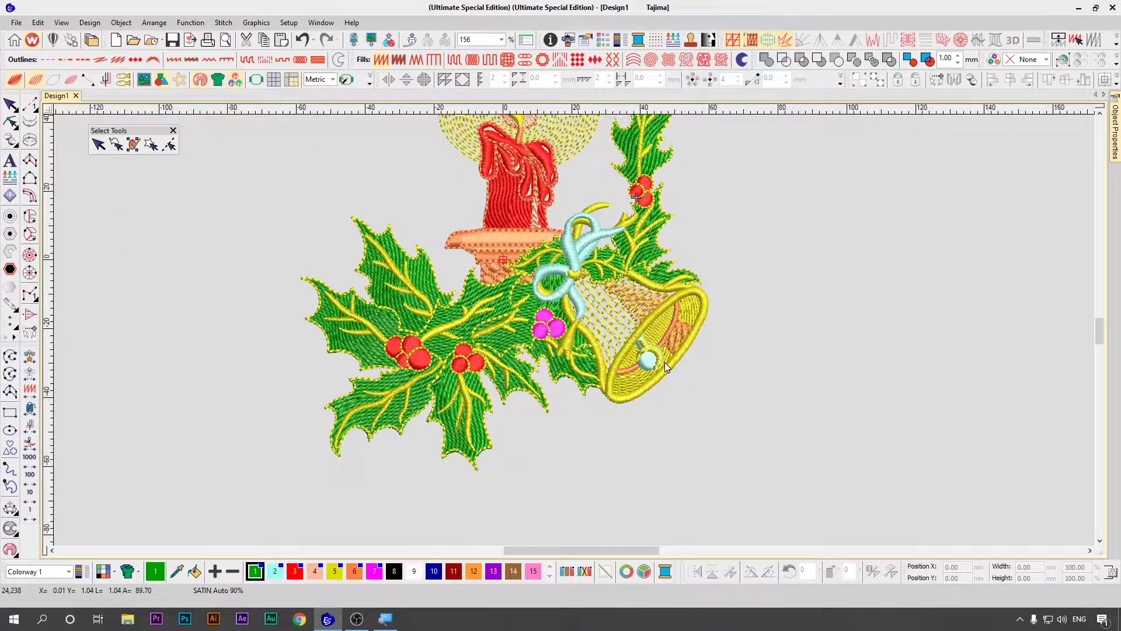
pyautogui.scroll(2, 666, 363)
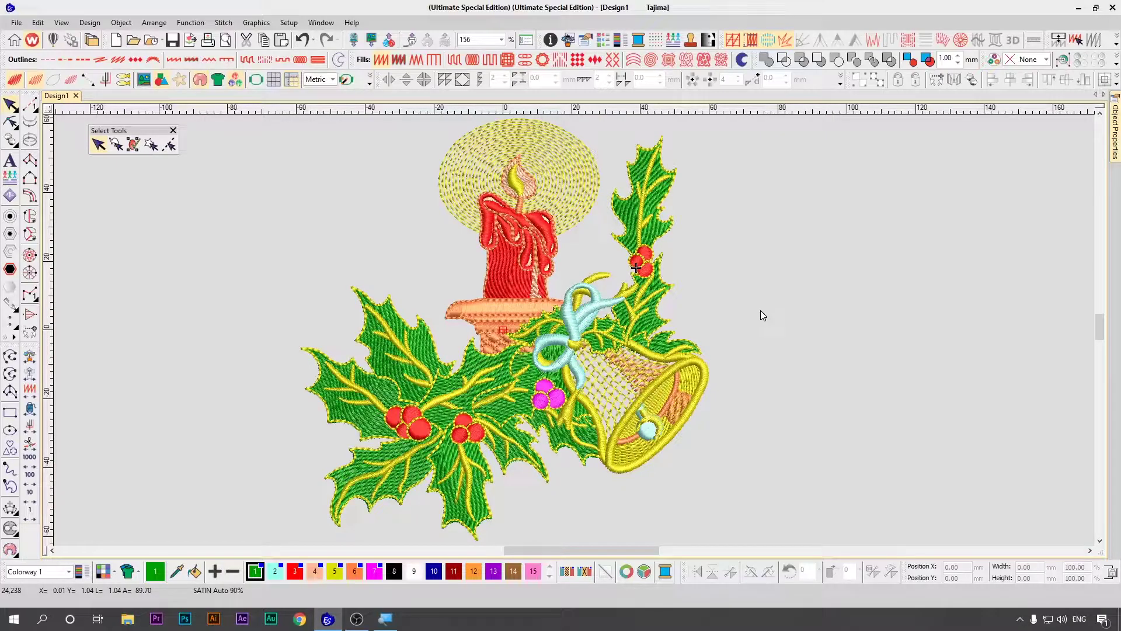
pyautogui.press('t')
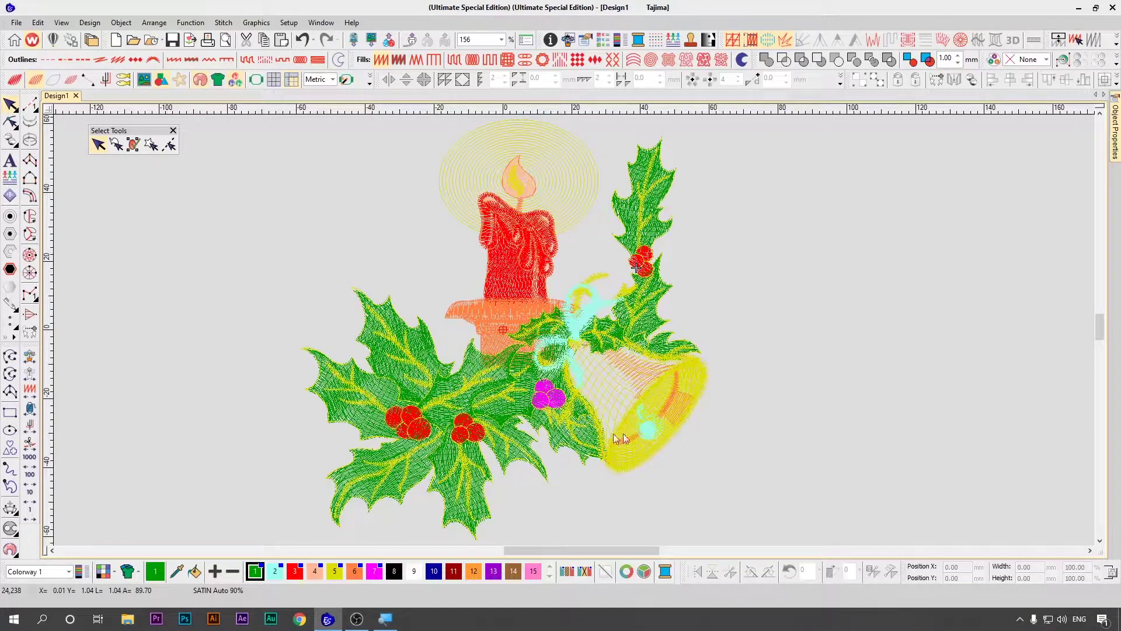
pyautogui.click(523, 412)
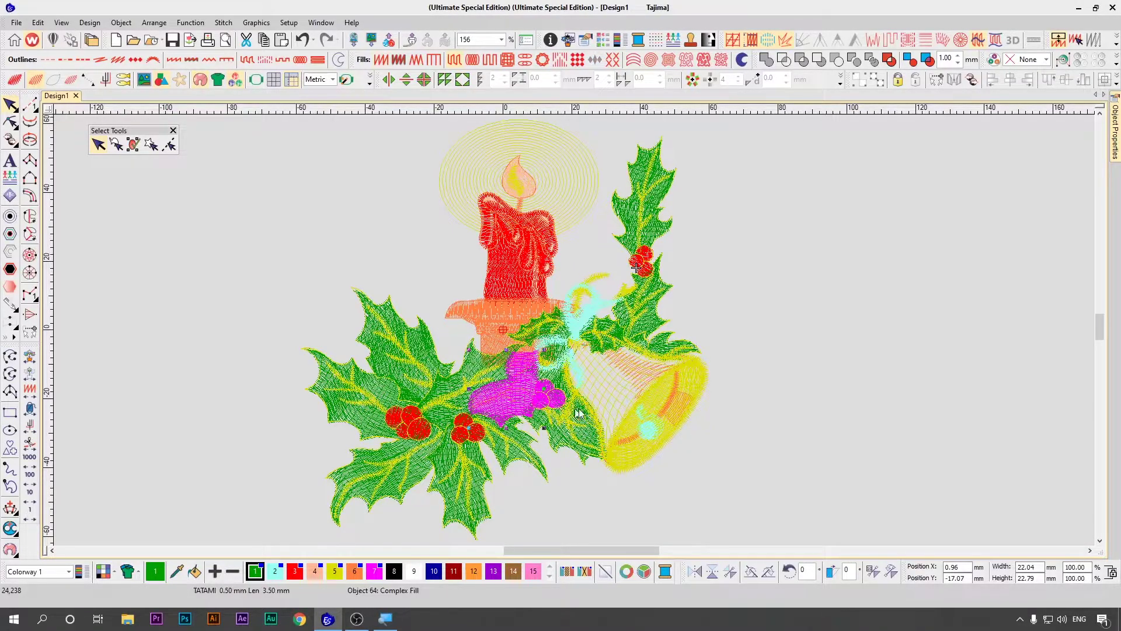
# - Try a box selection across the bell, move the selected objects to the right of the design, and undo the move
pyautogui.scroll(1, 595, 376)
pyautogui.moveTo(851, 195); pyautogui.dragTo(548, 440)
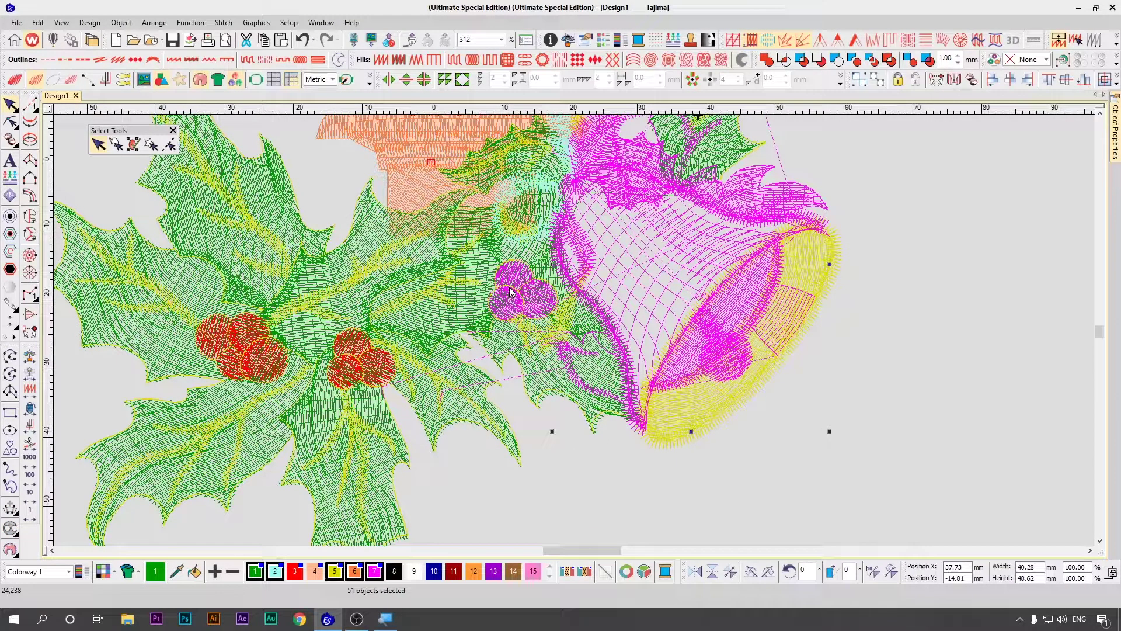
pyautogui.press('t')
pyautogui.press('t')
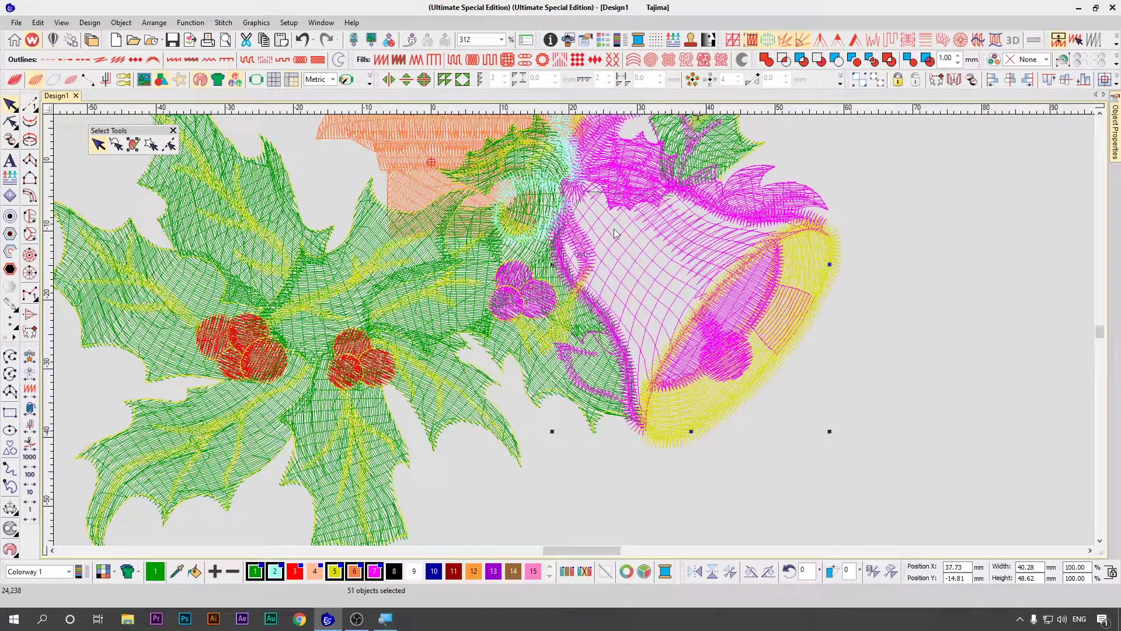
pyautogui.moveTo(631, 164); pyautogui.dragTo(881, 206)
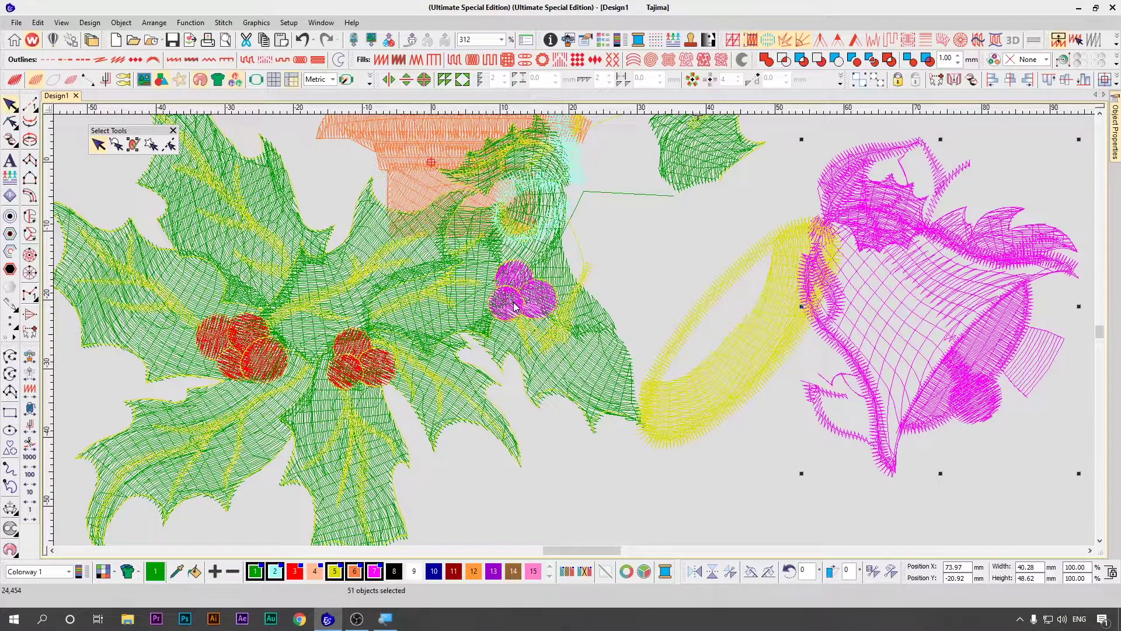
pyautogui.hotkey('ctrl', 'z')
pyautogui.press('Escape')
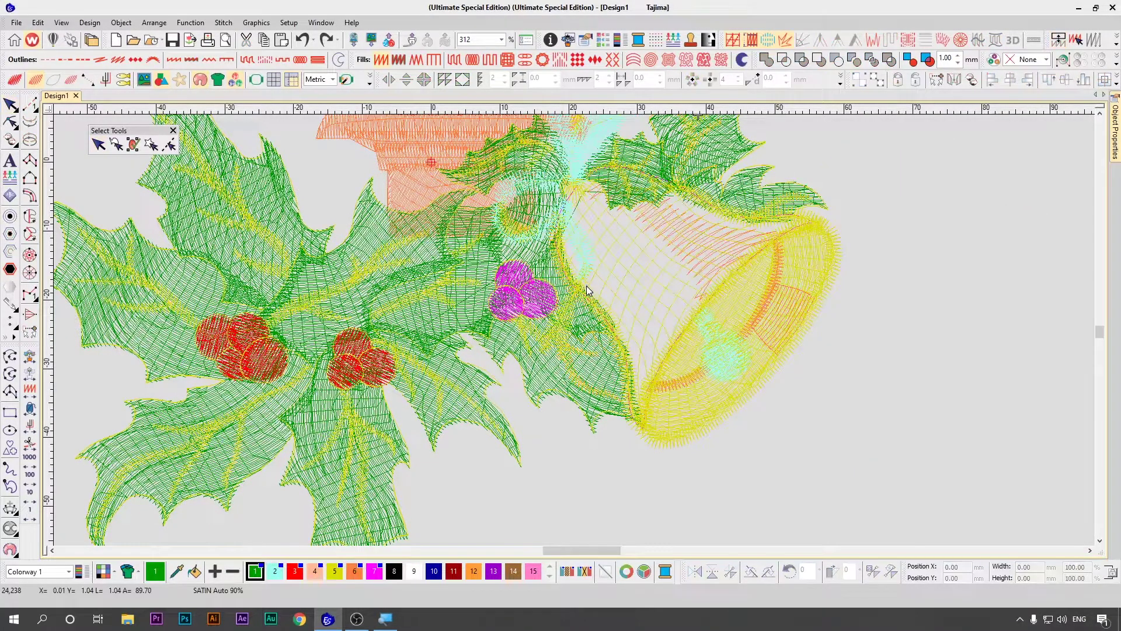
# - Select a piece of the light-blue bow, select the leaf fill below the candle holder instead, and clear the selection
pyautogui.hotkey('shift', 'z')
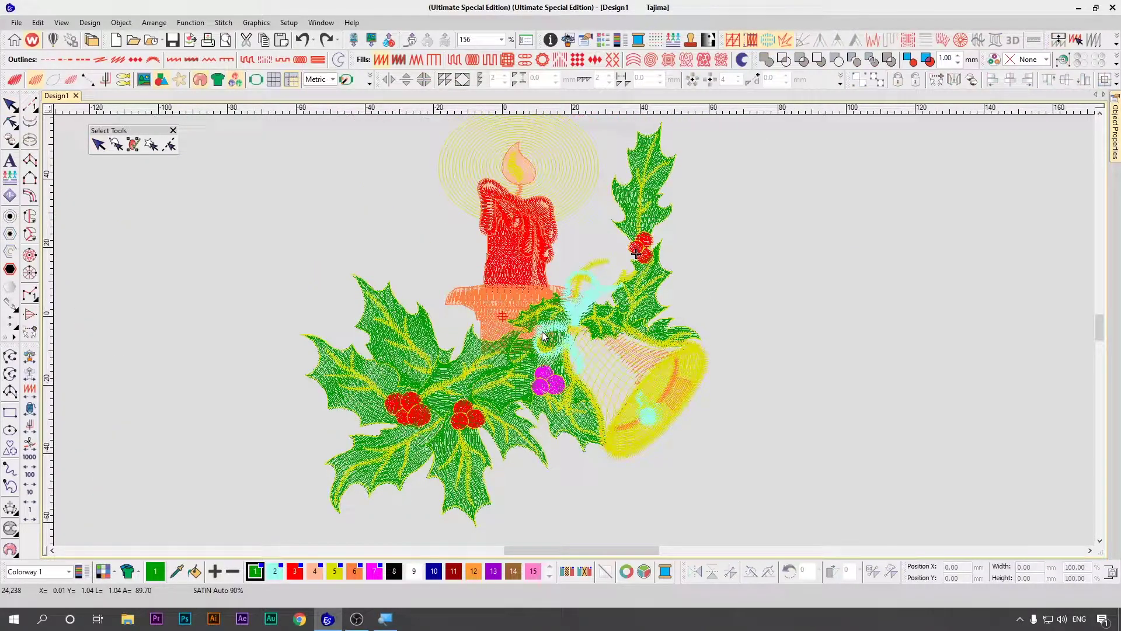
pyautogui.click(549, 331)
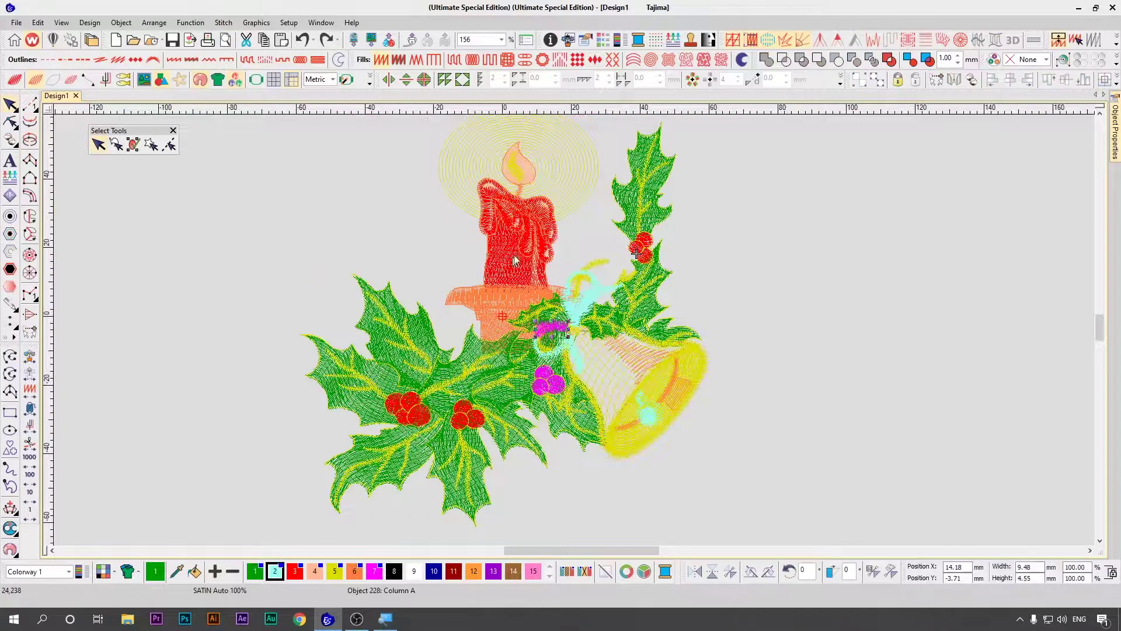
pyautogui.click(469, 357)
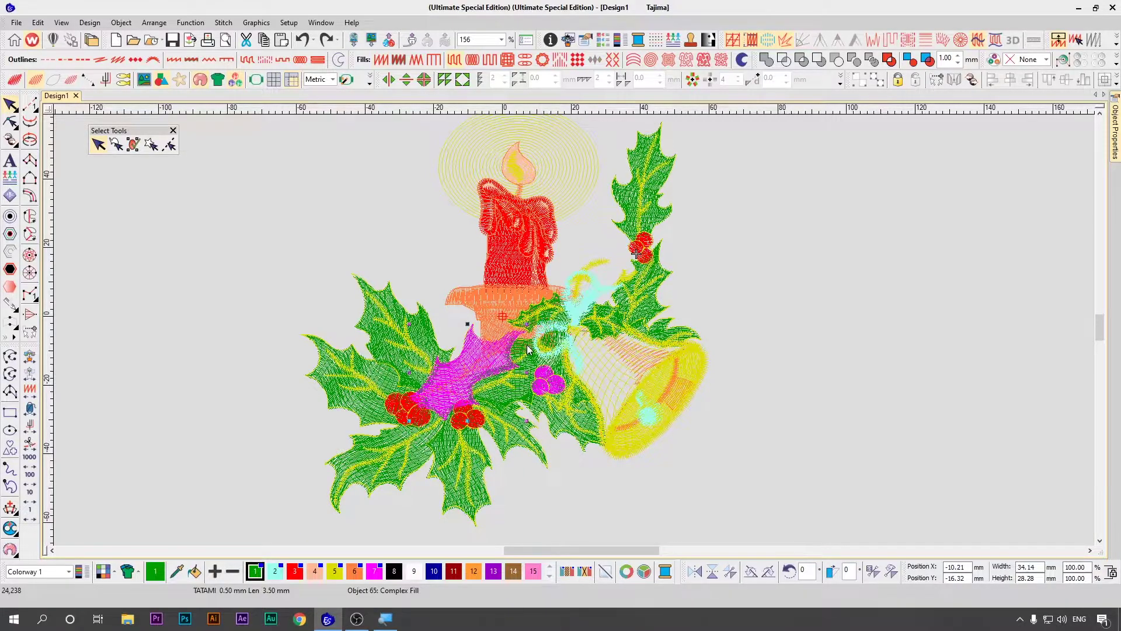
pyautogui.press('0')
pyautogui.click(787, 354)
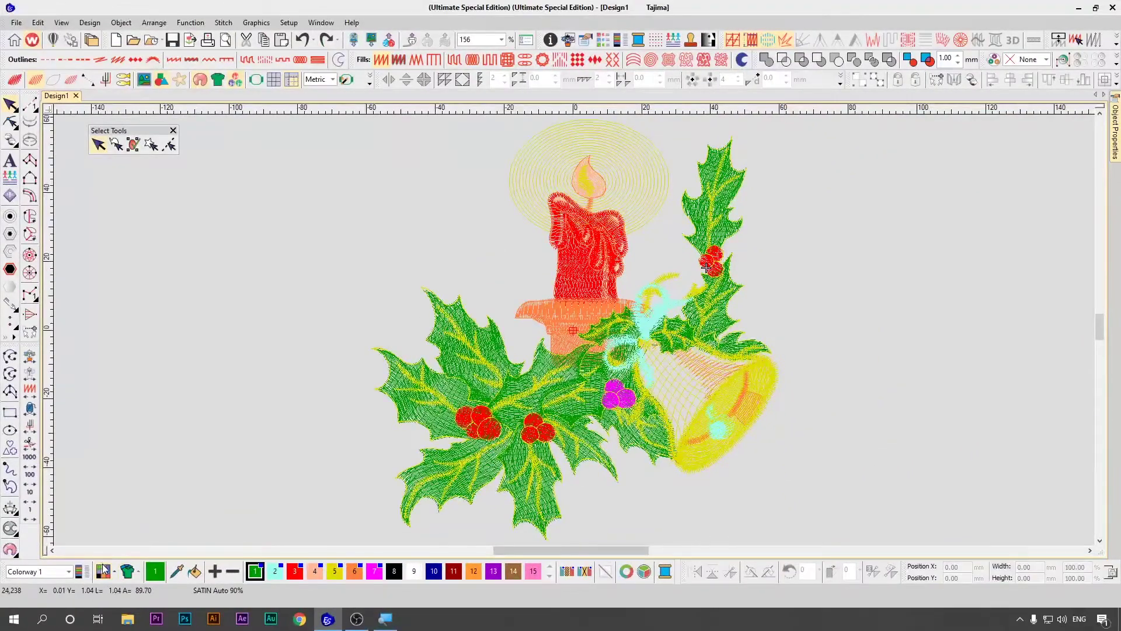
# - Set the design window's background to solid black in the background and display colours
pyautogui.click(103, 571)
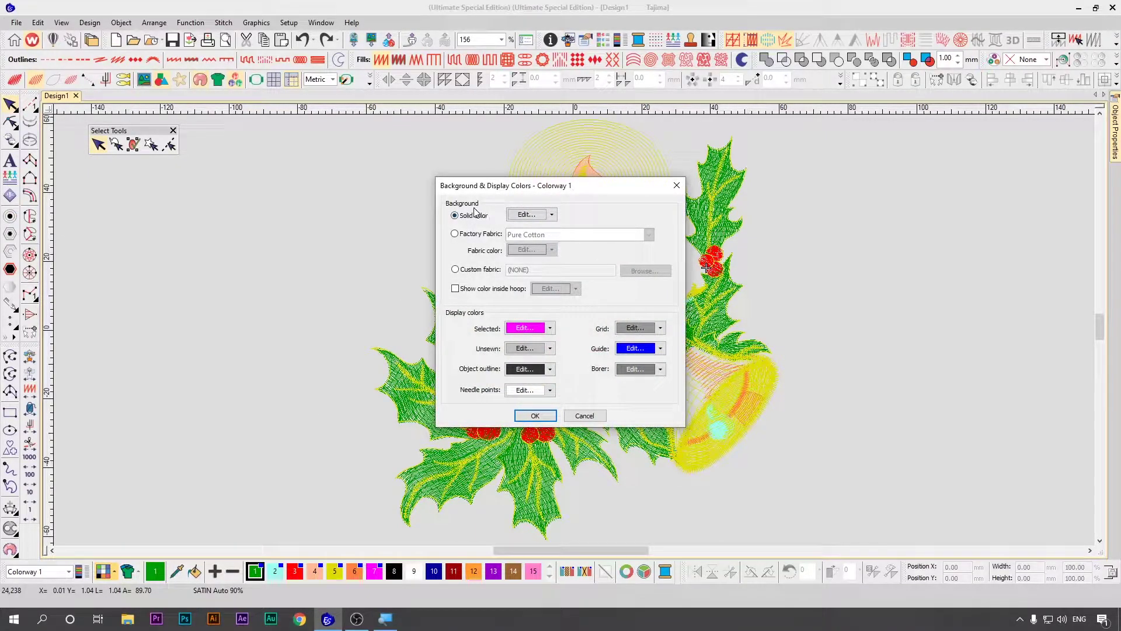
pyautogui.click(540, 218)
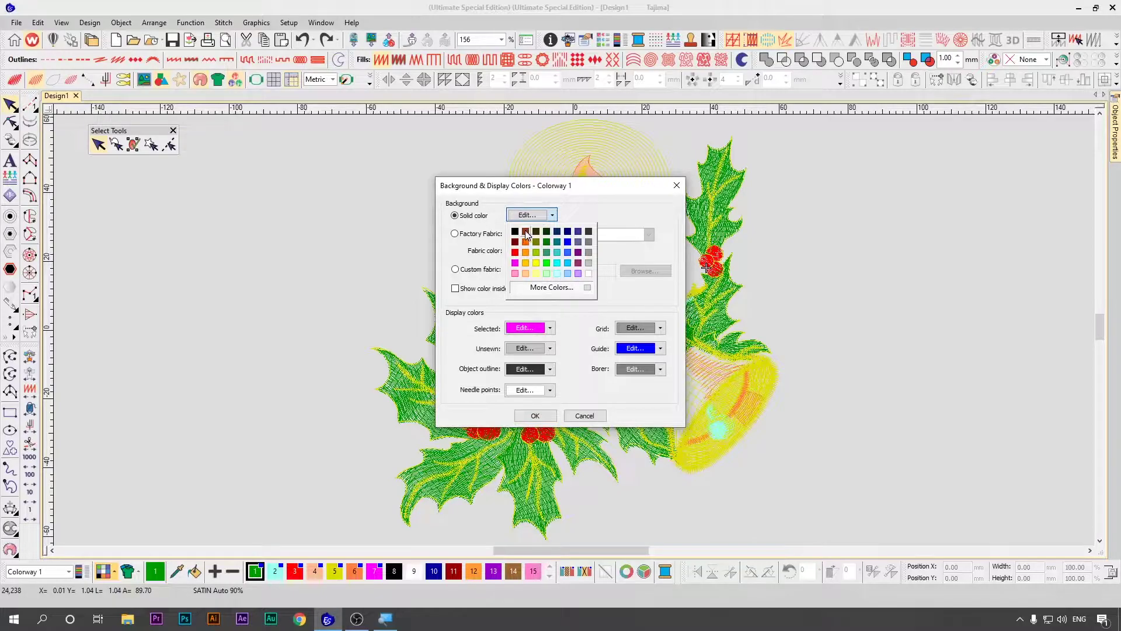
pyautogui.click(516, 231)
pyautogui.click(535, 415)
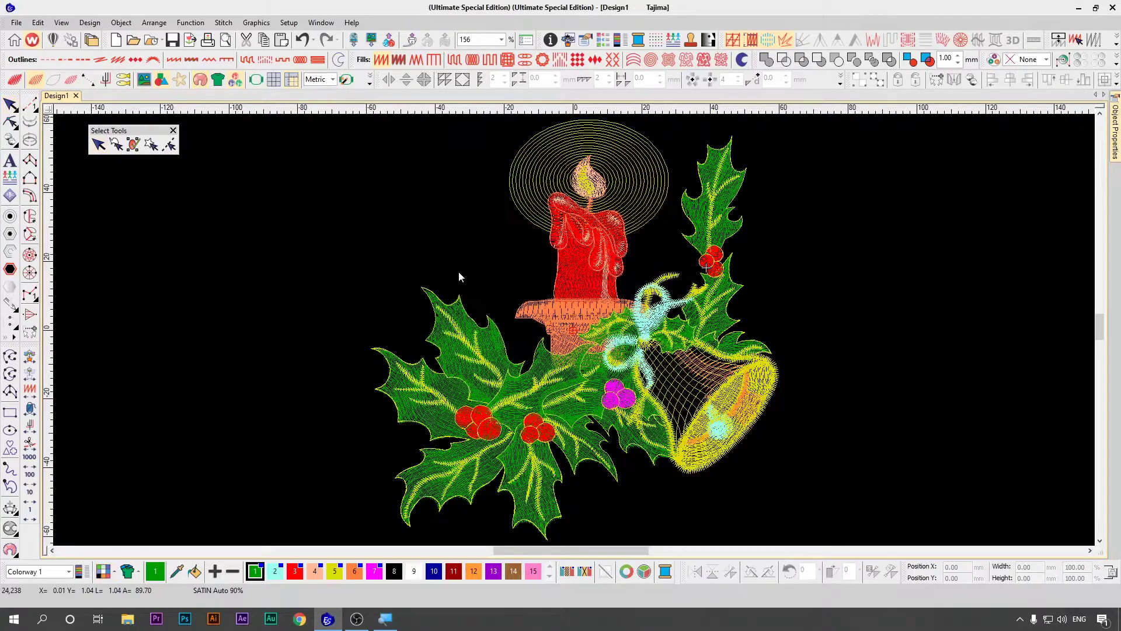
# - Set the design window's background to solid light grey in the background and display colours
pyautogui.click(103, 571)
pyautogui.click(527, 222)
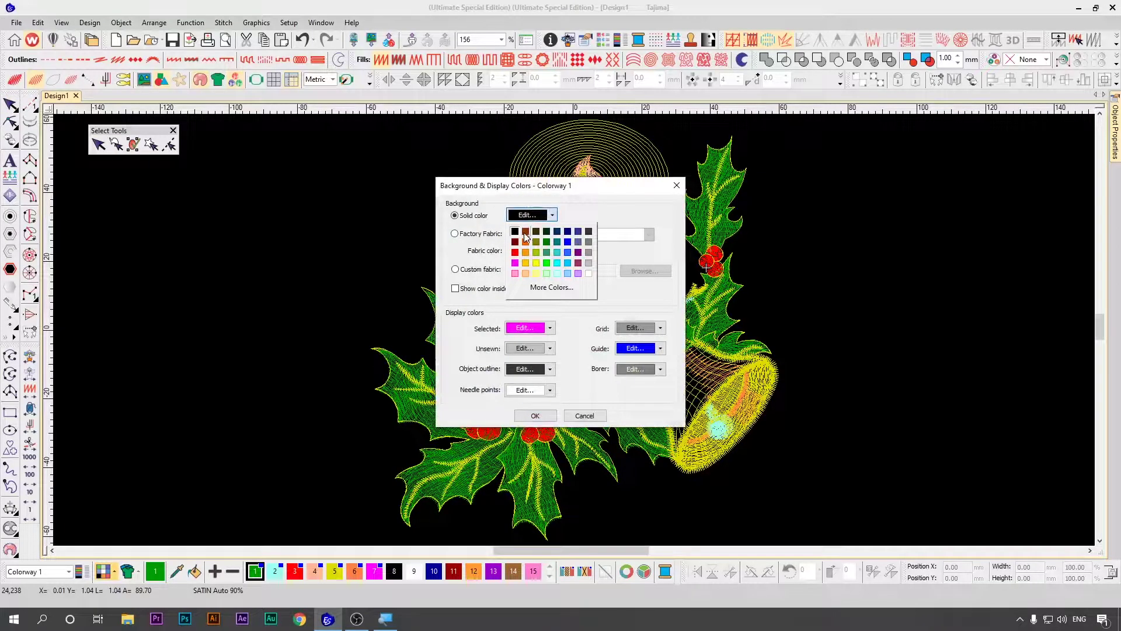
pyautogui.click(591, 263)
pyautogui.click(535, 415)
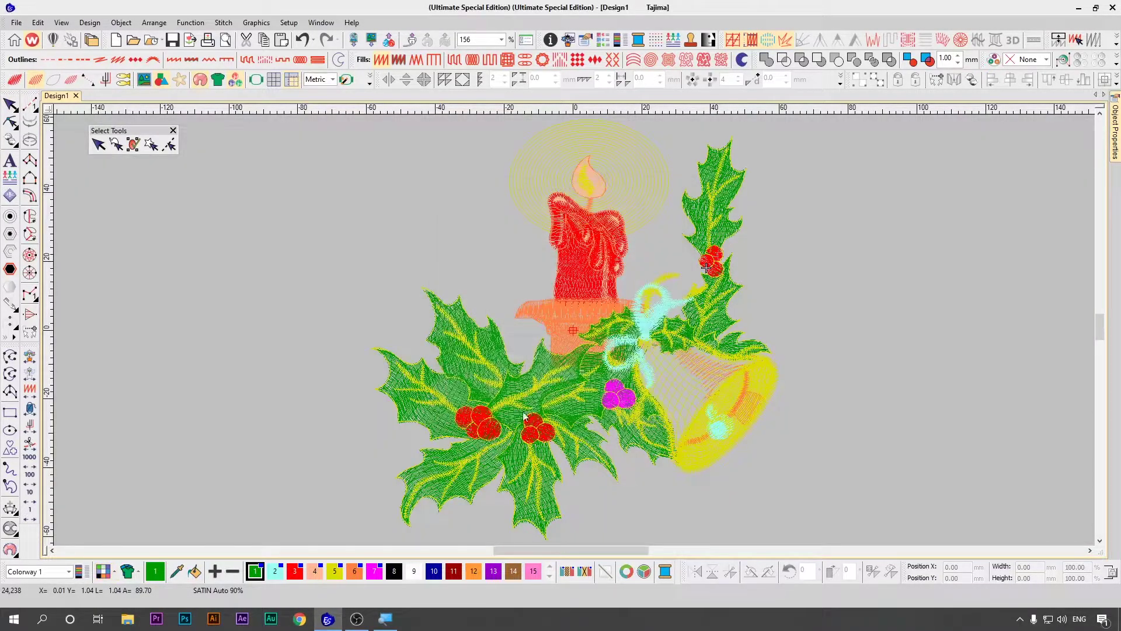
# - Set the display colour for selected objects to cyan
pyautogui.click(103, 571)
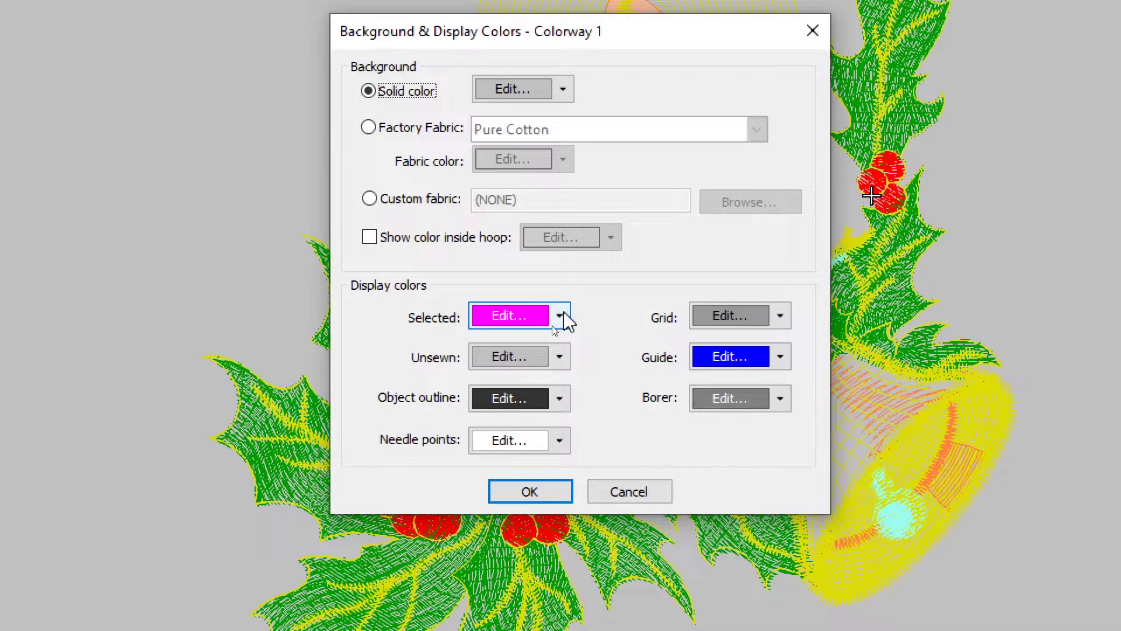
pyautogui.click(535, 321)
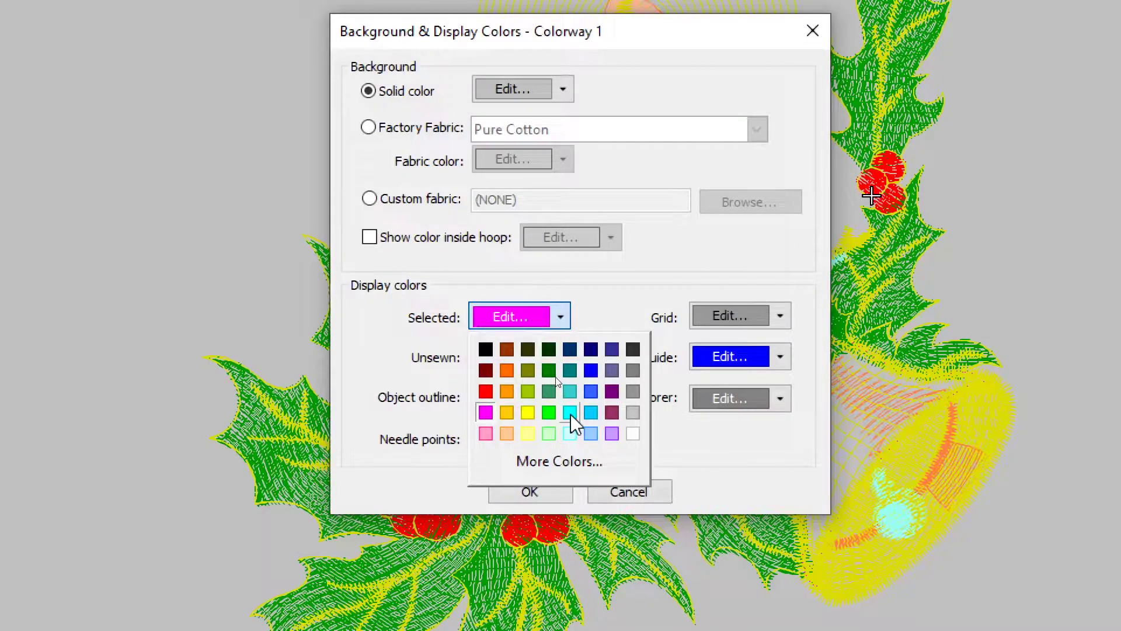
pyautogui.click(570, 413)
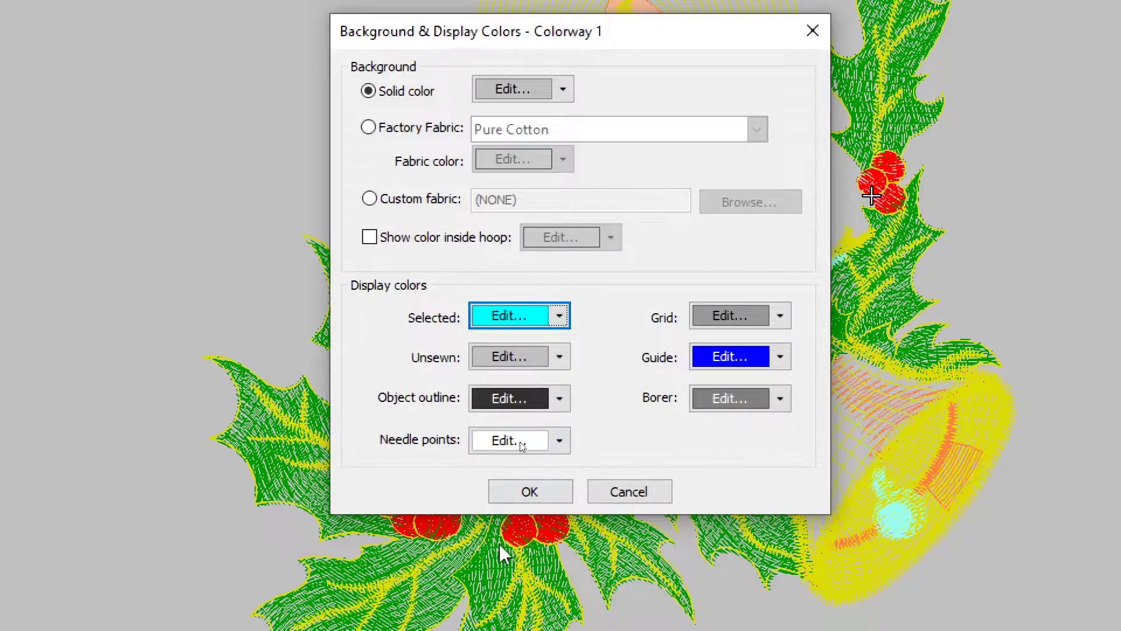
pyautogui.click(530, 495)
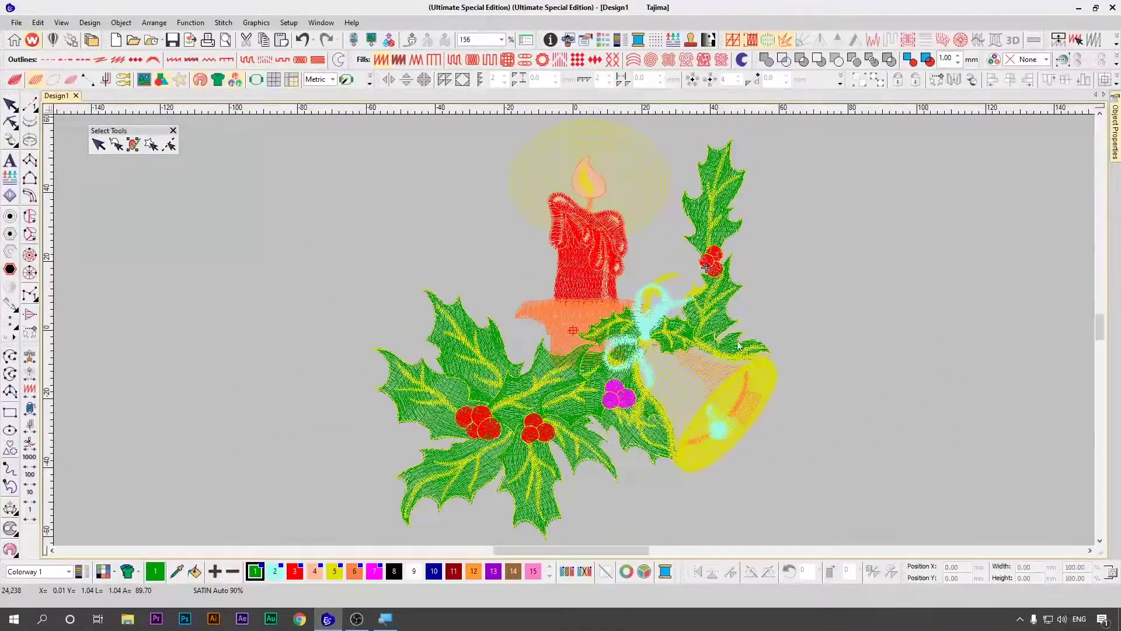
# - Select the small satin piece beside the magenta berries and the leaf fill below the candle holder to check the selection colour
pyautogui.click(596, 388)
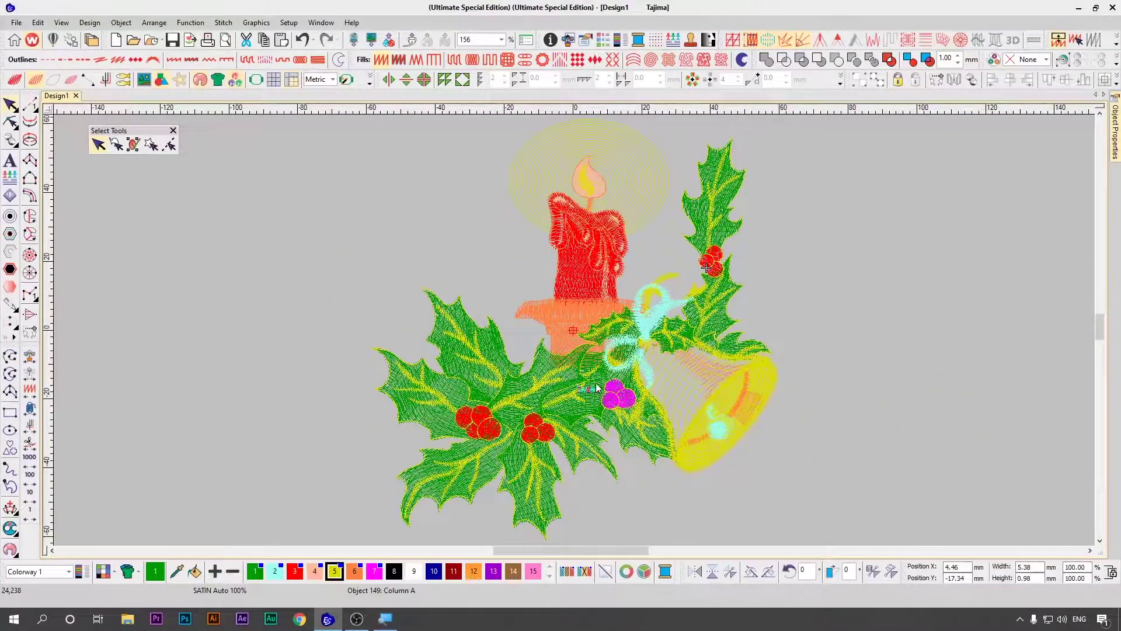
pyautogui.click(583, 389)
pyautogui.click(543, 367)
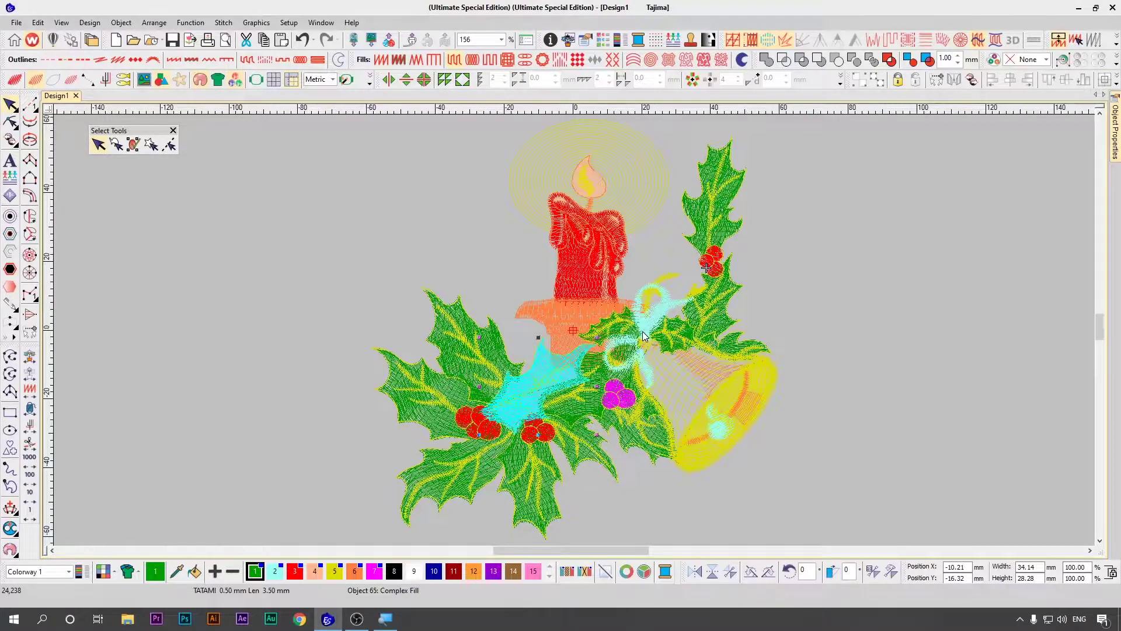
pyautogui.click(105, 571)
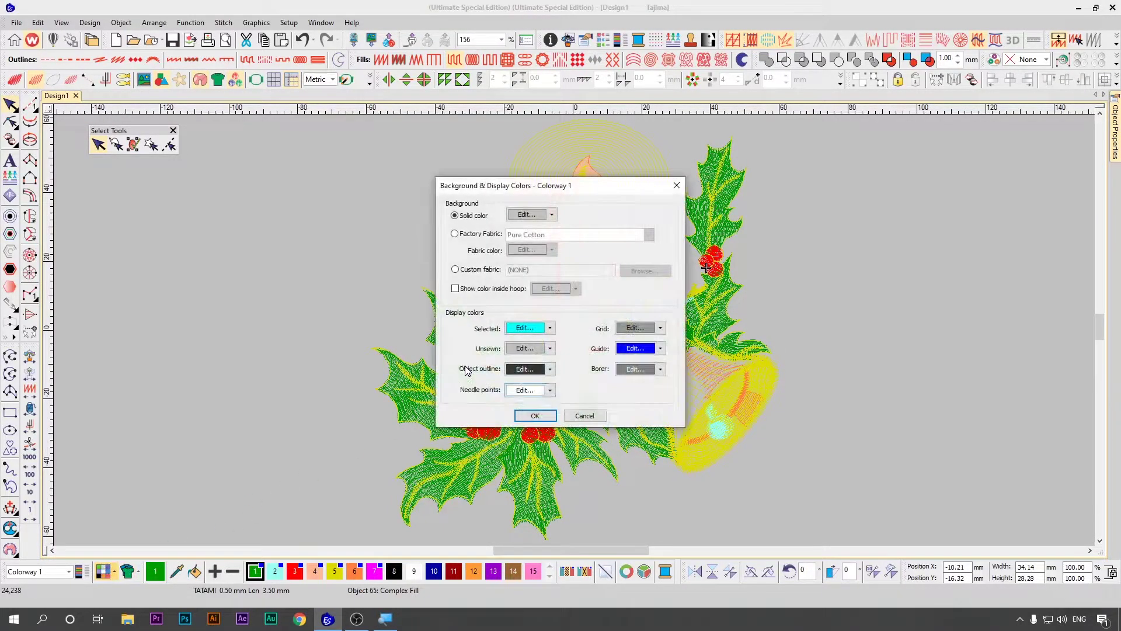
pyautogui.click(583, 415)
pyautogui.press('t')
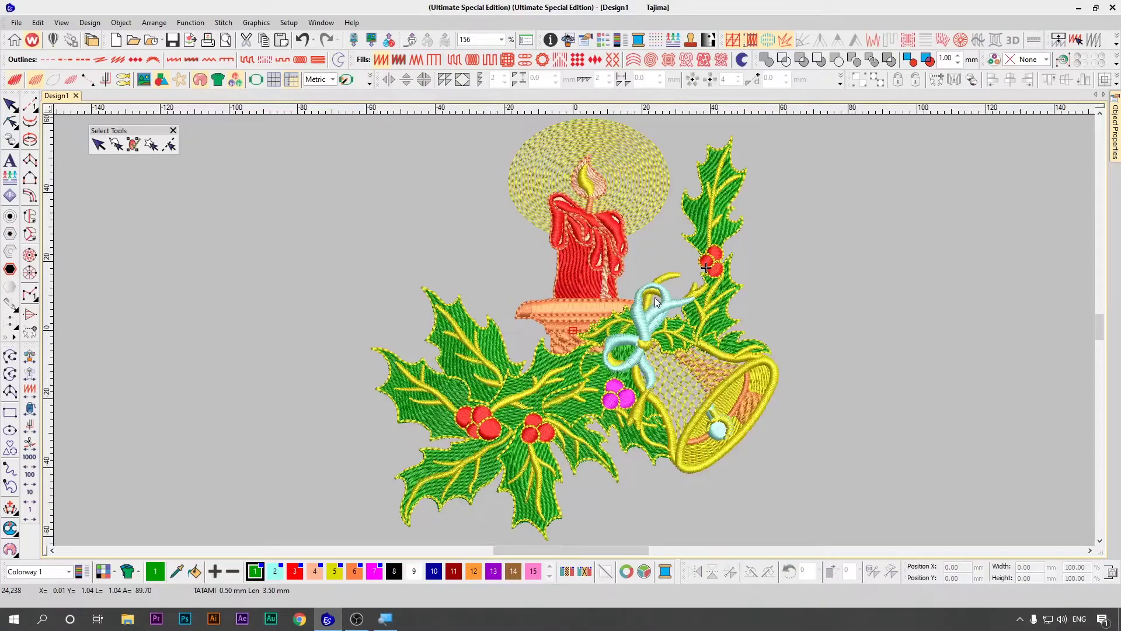
pyautogui.press('t')
# - Set the display colour for selected objects to white
pyautogui.click(105, 571)
pyautogui.click(549, 328)
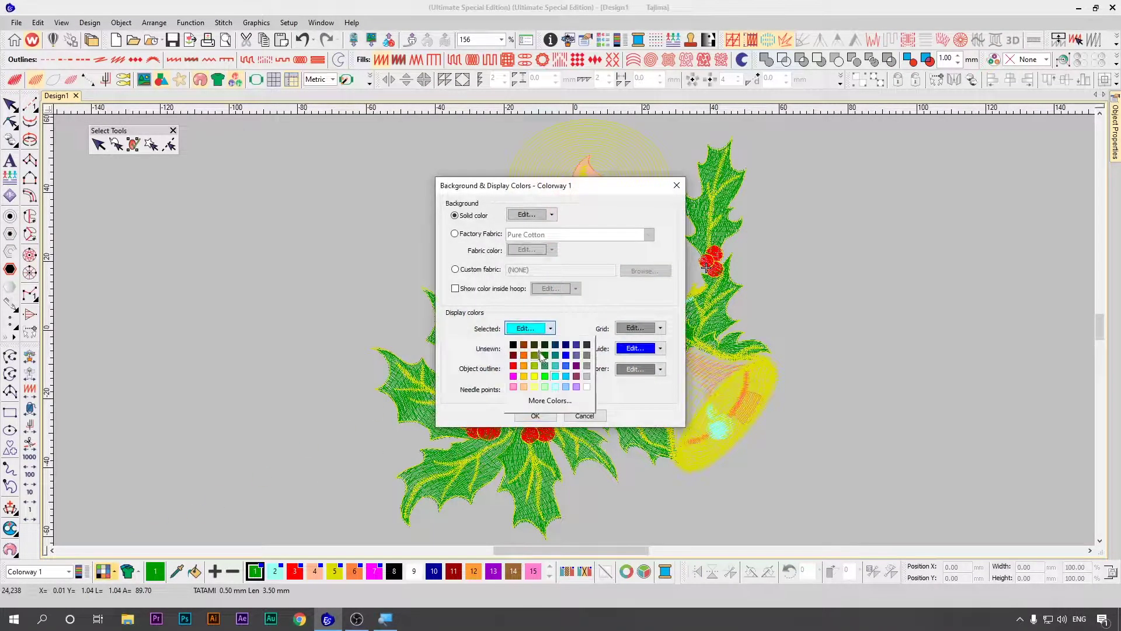
pyautogui.click(586, 386)
pyautogui.click(535, 415)
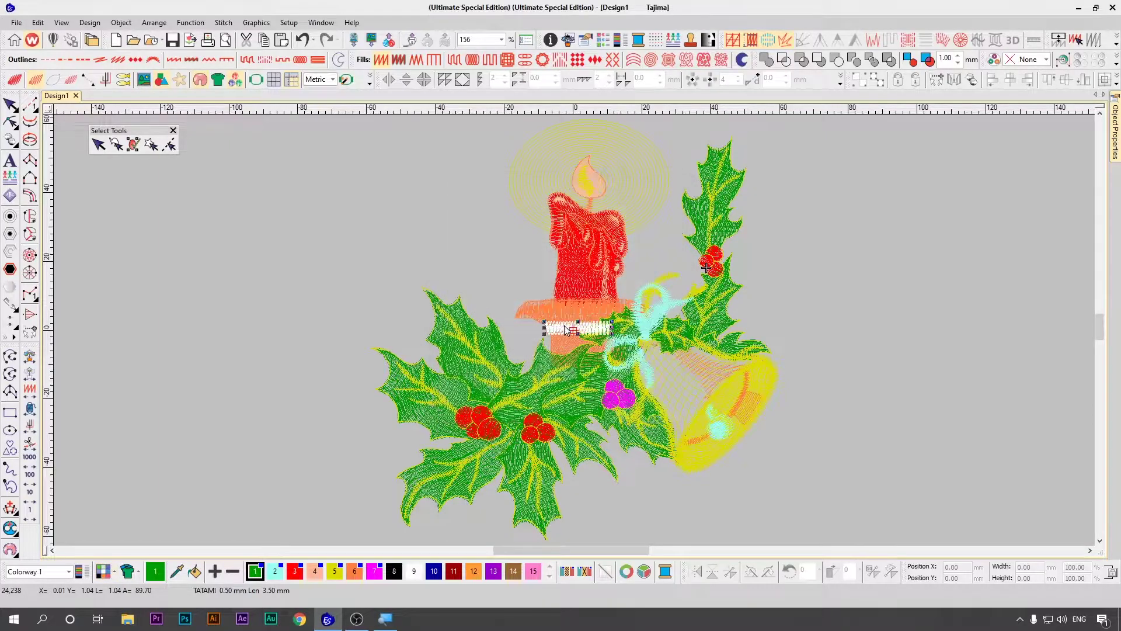
# - Select parts of the candle and its holder, box-select the leaves and berries below it, and clear the selection
pyautogui.click(555, 306)
pyautogui.click(573, 257)
pyautogui.click(571, 272)
pyautogui.moveTo(816, 137); pyautogui.dragTo(502, 317)
pyautogui.moveTo(384, 247); pyautogui.dragTo(597, 517)
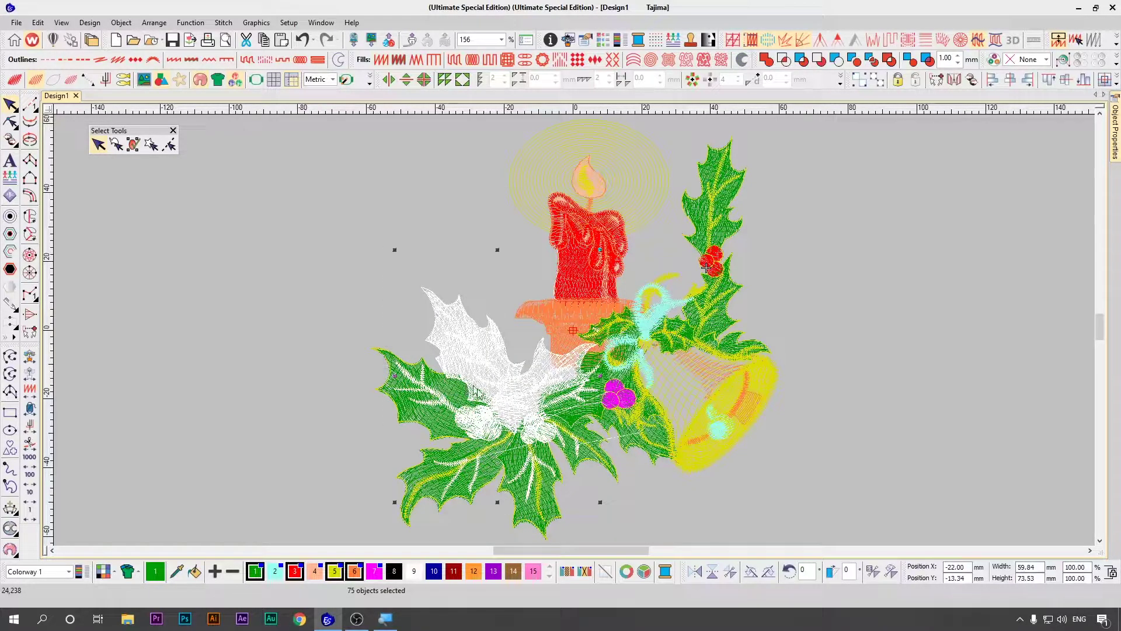
pyautogui.click(796, 318)
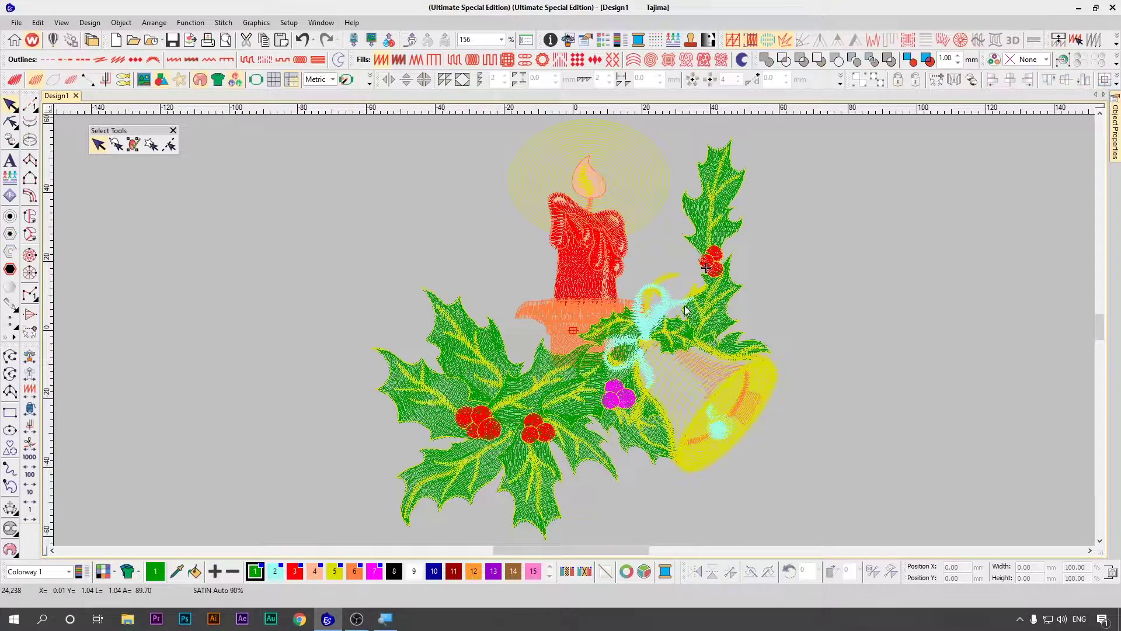
# - Select all objects of the Christmas clipart and delete them
pyautogui.scroll(-4, 691, 326)
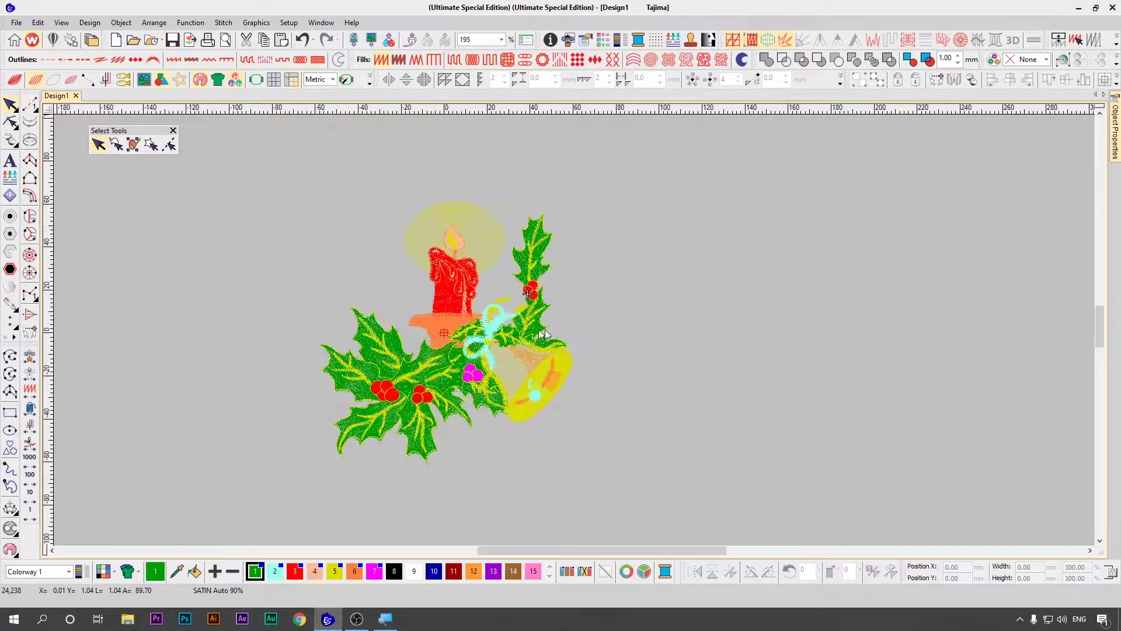
pyautogui.scroll(3, 663, 299)
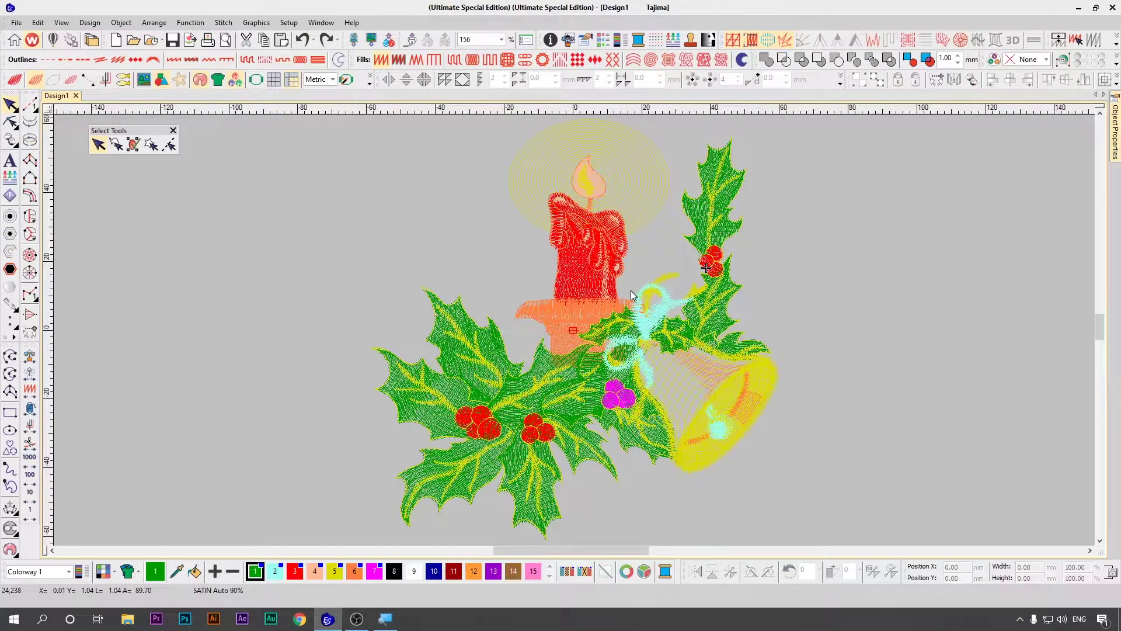
pyautogui.scroll(-2, 718, 201)
pyautogui.hotkey('ctrl', 'a')
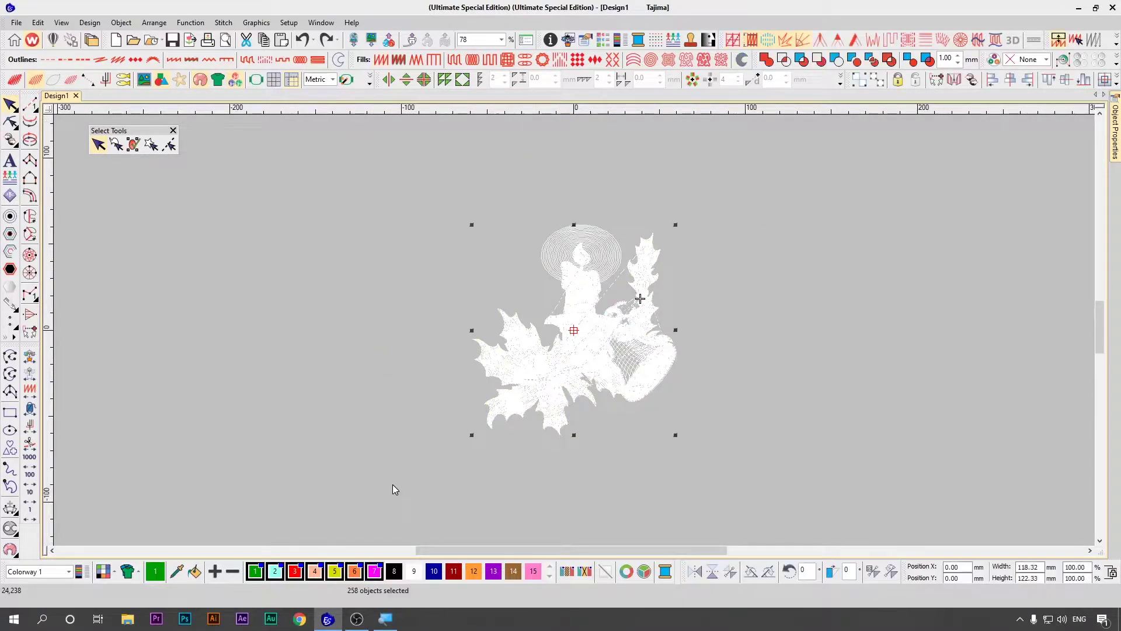
pyautogui.press('Delete')
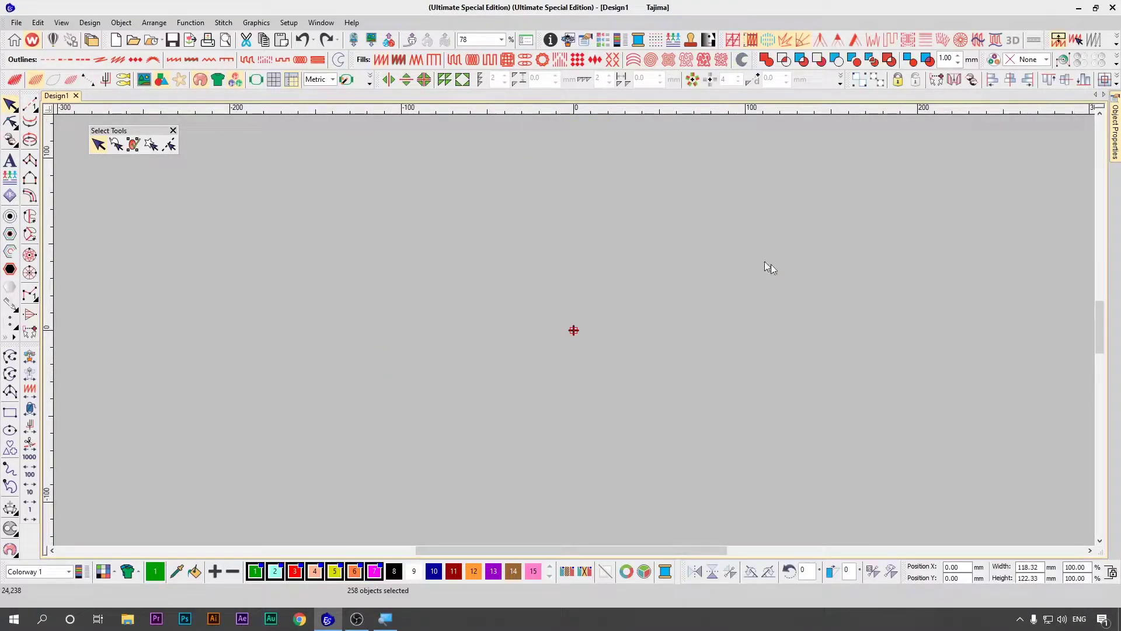
pyautogui.scroll(2, 584, 294)
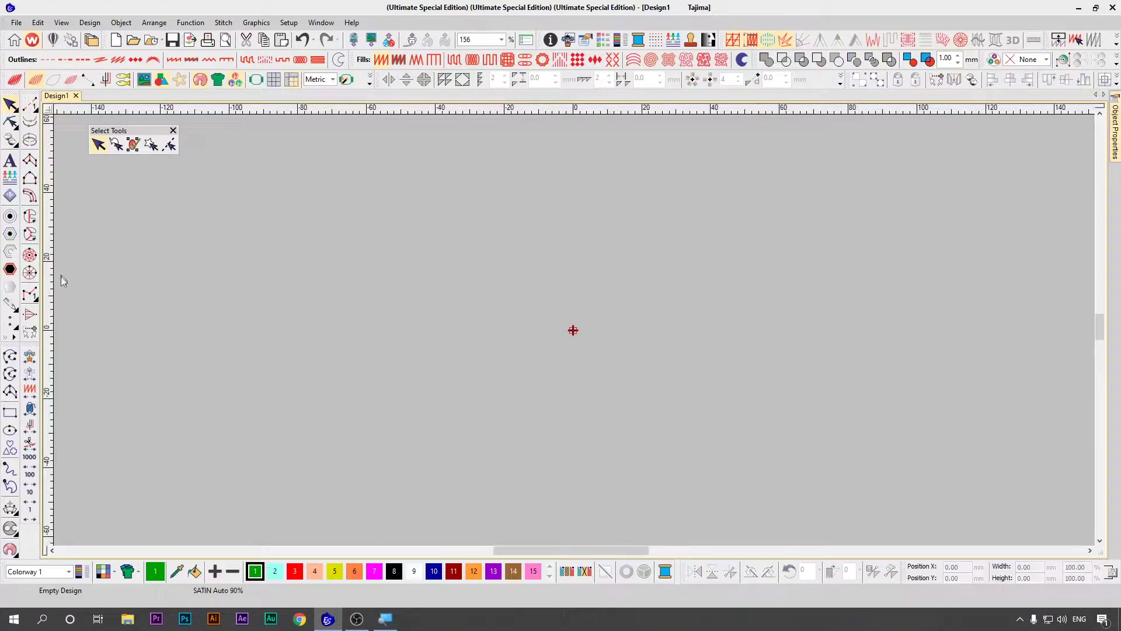
# - Digitize a filled green circle about 69 mm in diameter, centred on the design origin
pyautogui.click(10, 430)
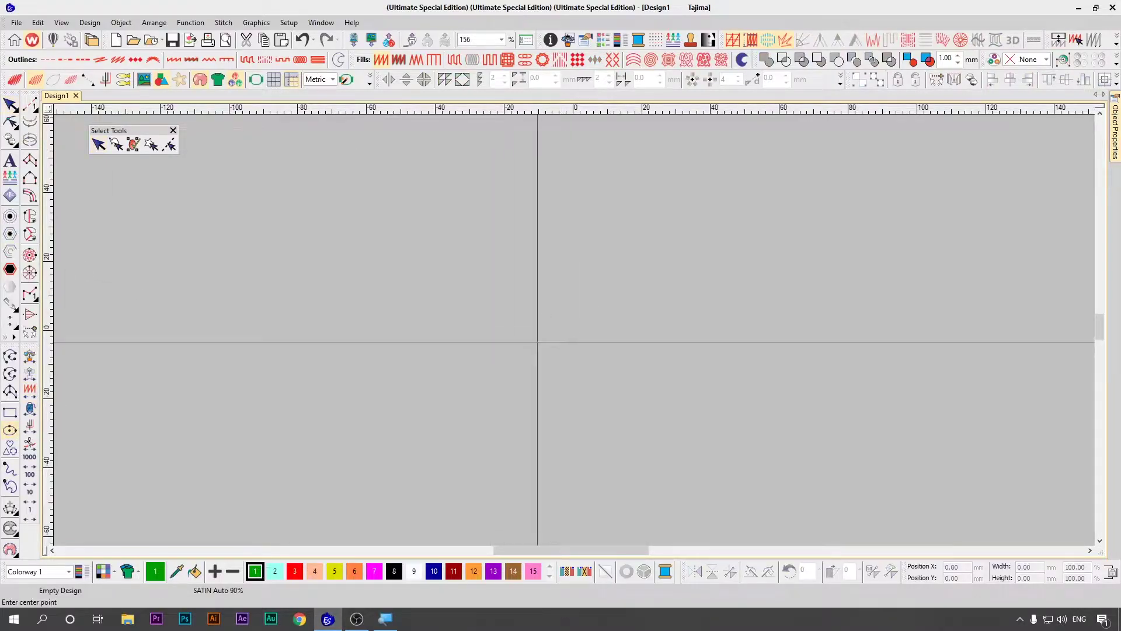
pyautogui.click(573, 330)
pyautogui.click(669, 403)
pyautogui.press('Return')
pyautogui.click(572, 331)
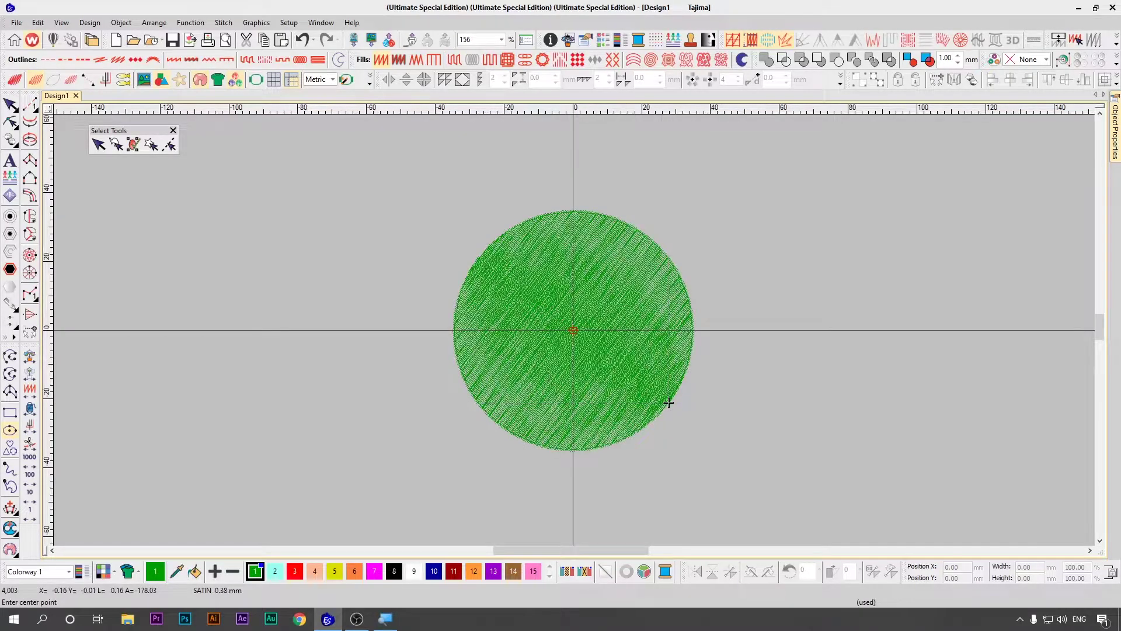
pyautogui.press('Escape')
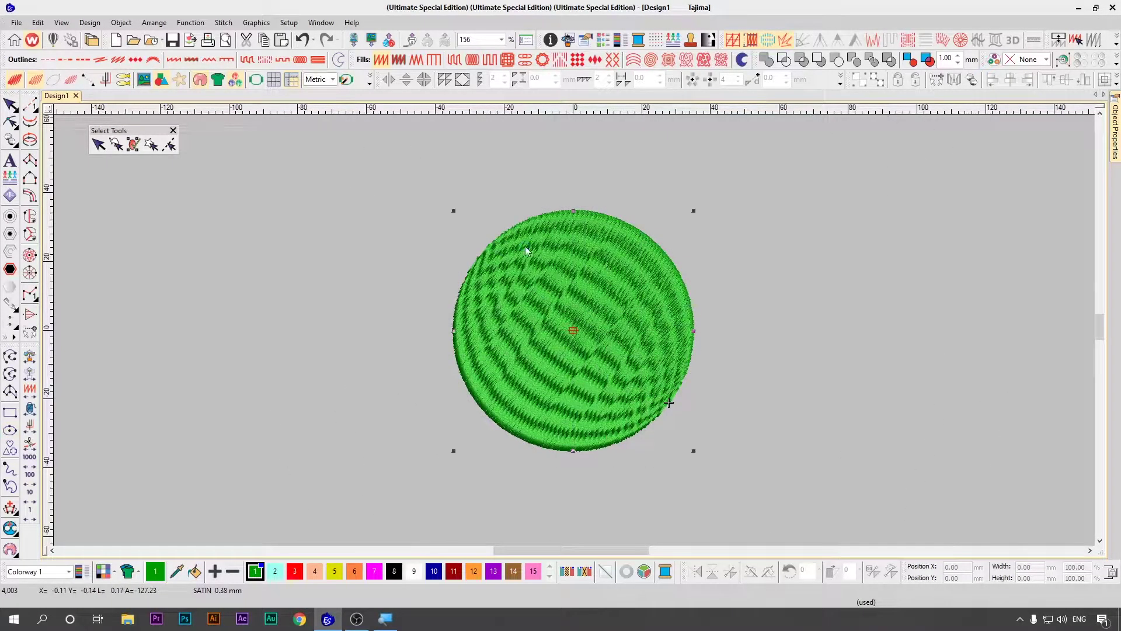
# - Convert the filled circle to a run-stitch outline and select it
pyautogui.click(49, 59)
pyautogui.click(738, 292)
pyautogui.click(678, 273)
# - Duplicate the circle, scale the copy to about 41 mm, and place it overlapping the large circle's lower-right edge
pyautogui.hotkey('ctrl', 'c')
pyautogui.hotkey('ctrl', 'v')
pyautogui.moveTo(989, 243); pyautogui.dragTo(940, 295)
pyautogui.moveTo(905, 345)
pyautogui.mouseDown()
pyautogui.moveTo(866, 237)
pyautogui.moveTo(844, 219)
pyautogui.moveTo(868, 264)
pyautogui.moveTo(833, 337)
pyautogui.mouseUp()
pyautogui.hscroll(3, 770, 333)
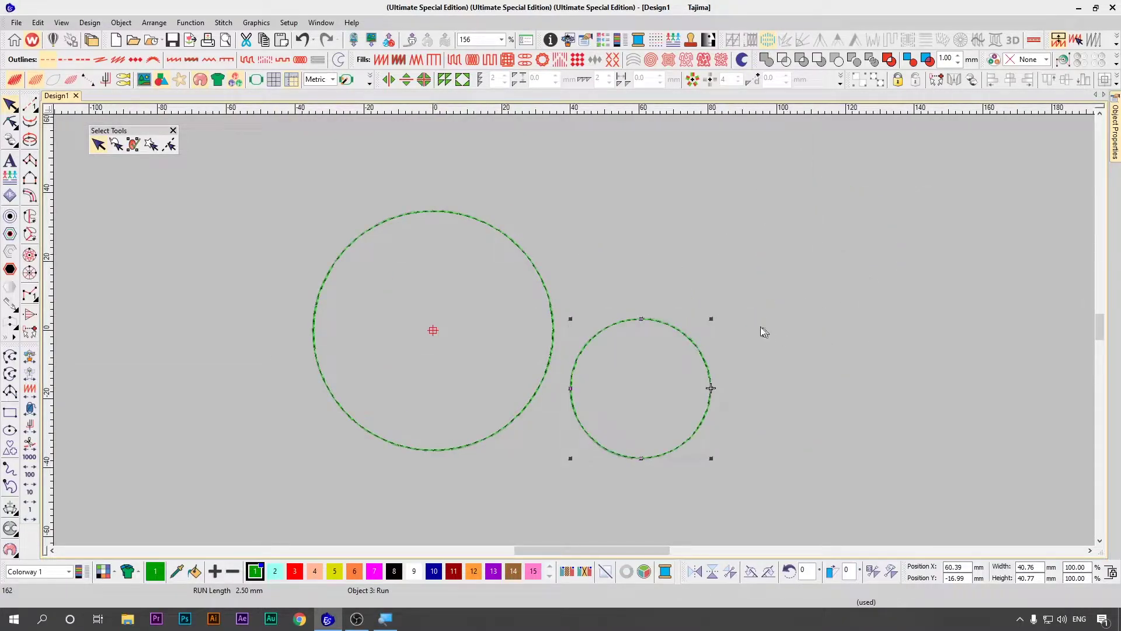
pyautogui.scroll(2, 737, 316)
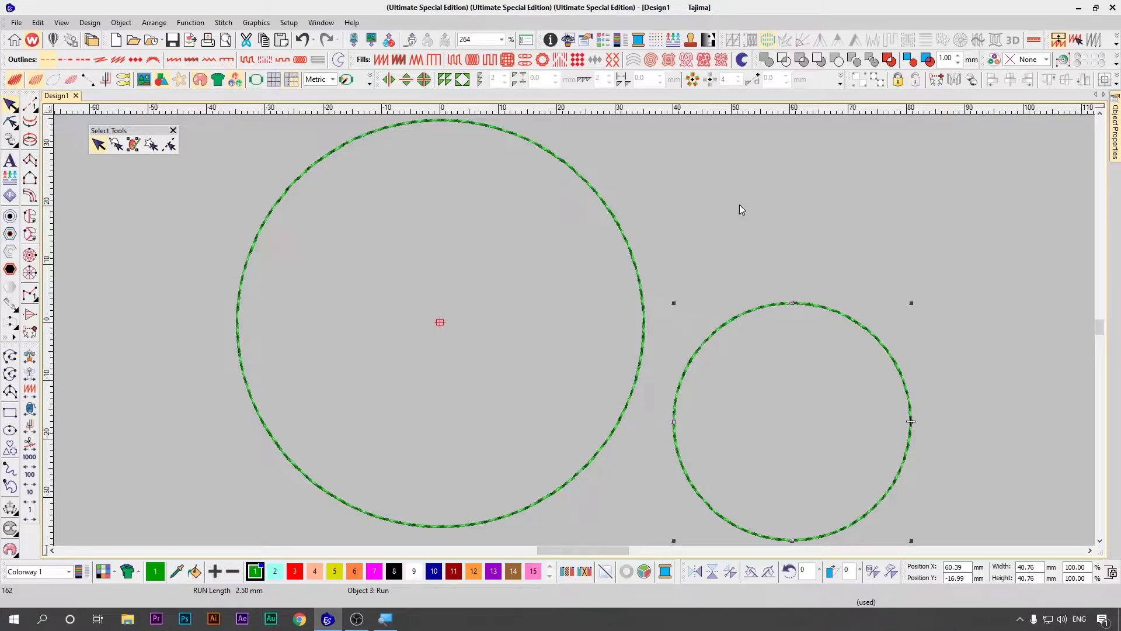
pyautogui.moveTo(734, 322); pyautogui.dragTo(686, 302)
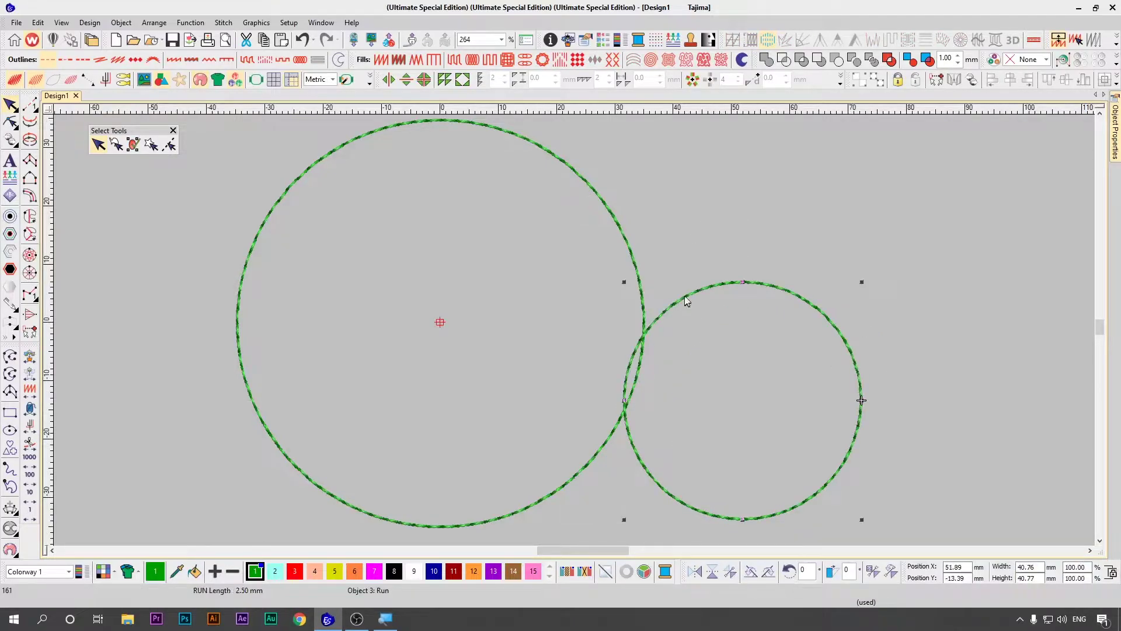
# - Paste another copy of the circle, scale it to about 29 mm, and leave it above and right of the other two
pyautogui.hotkey('ctrl', 'v')
pyautogui.moveTo(1021, 172); pyautogui.dragTo(986, 206)
pyautogui.moveTo(958, 245); pyautogui.dragTo(958, 183)
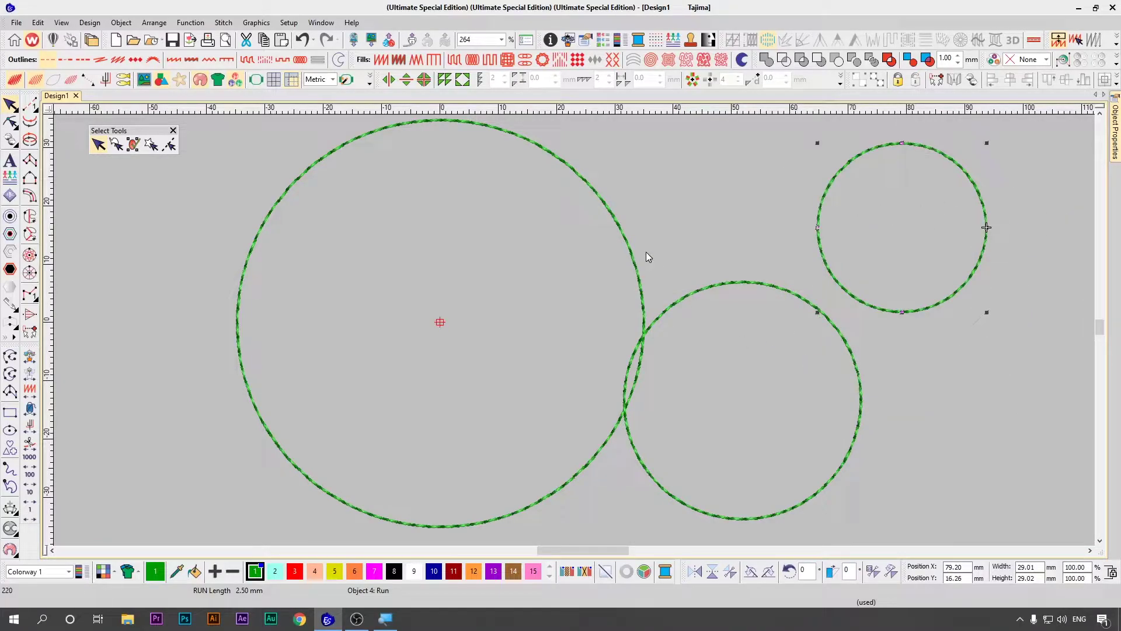
# - Move the medium circle clear of the large one, into its middle, and back out to overlap its right edge
pyautogui.moveTo(691, 306); pyautogui.dragTo(730, 299)
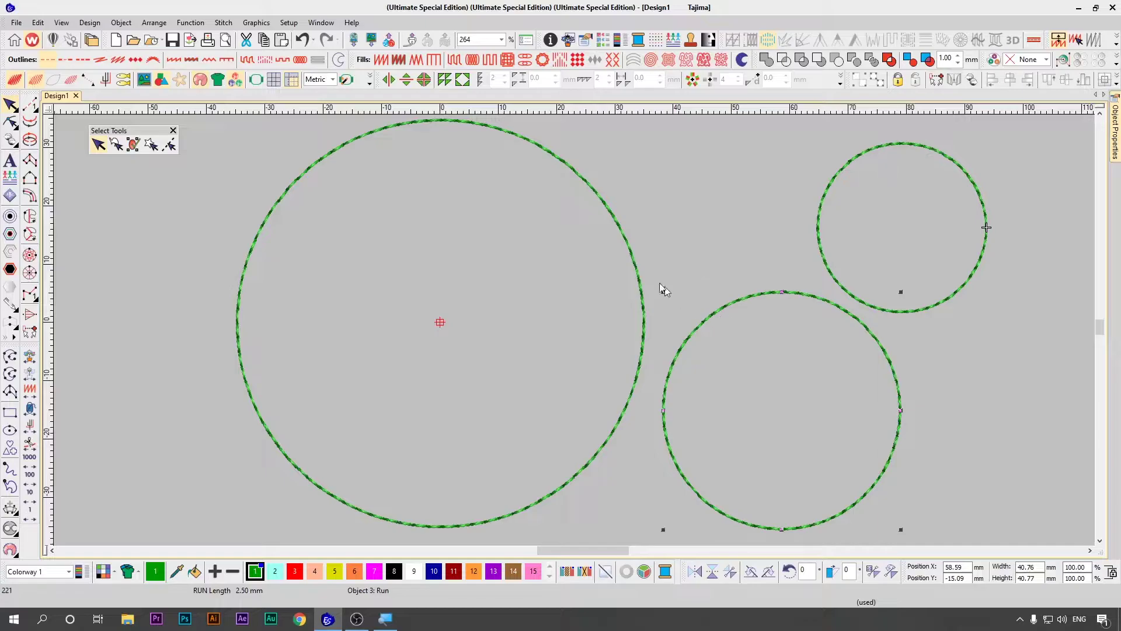
pyautogui.moveTo(715, 320); pyautogui.dragTo(345, 221)
pyautogui.moveTo(344, 211); pyautogui.dragTo(388, 211)
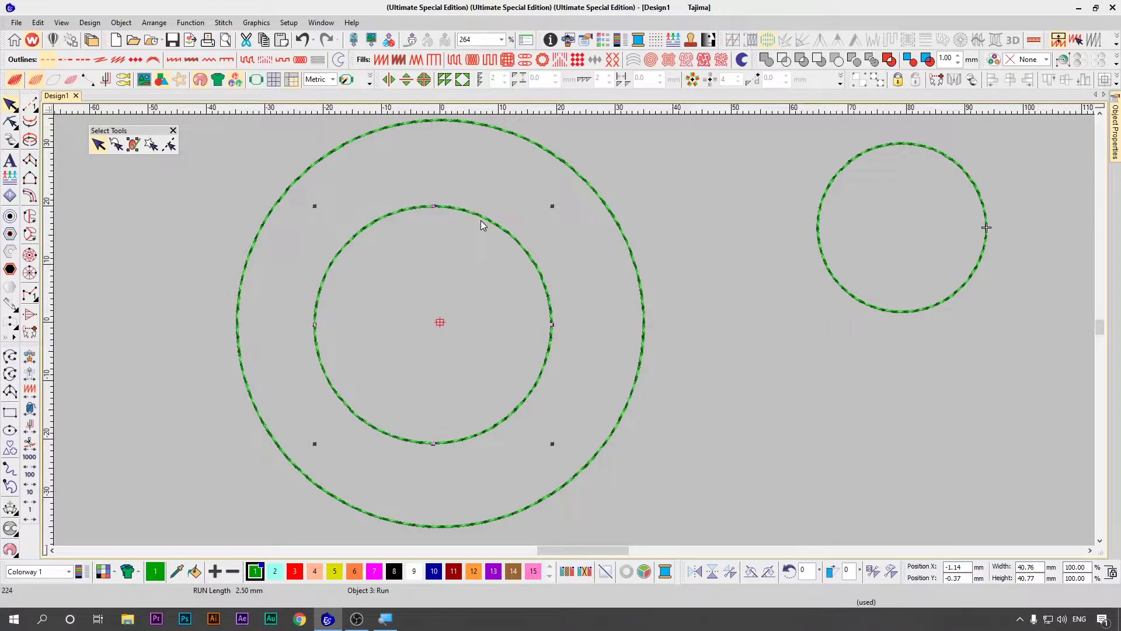
pyautogui.moveTo(485, 222); pyautogui.dragTo(779, 279)
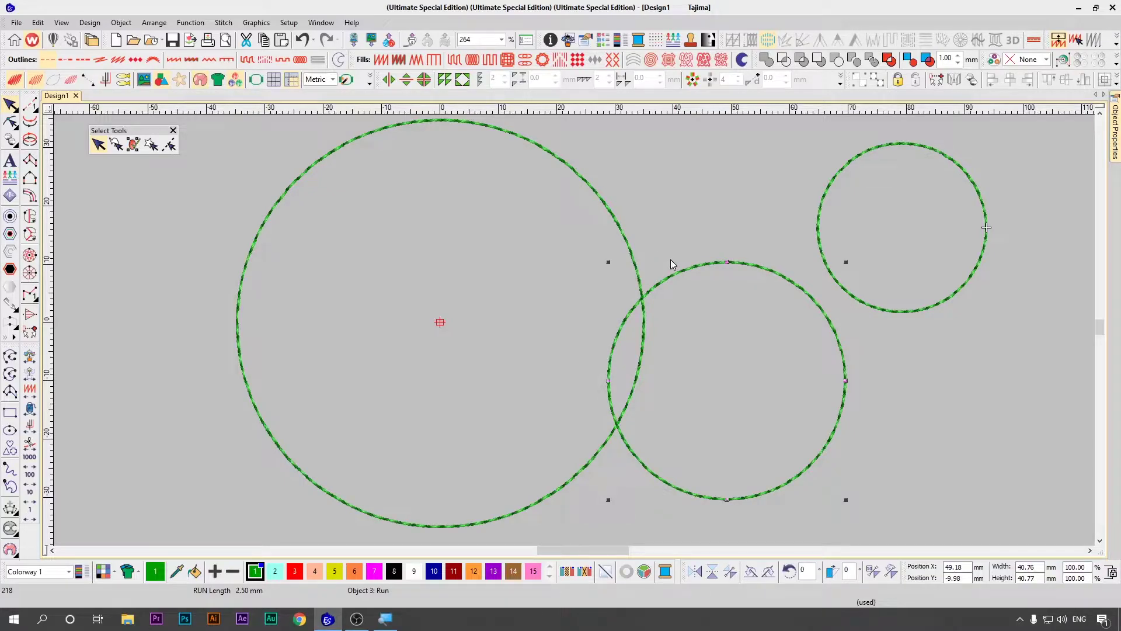
# - Float the Arrange Tools toolbar over the design, clear the selection, and display the circles as thin lines
pyautogui.moveTo(848, 82); pyautogui.dragTo(562, 127)
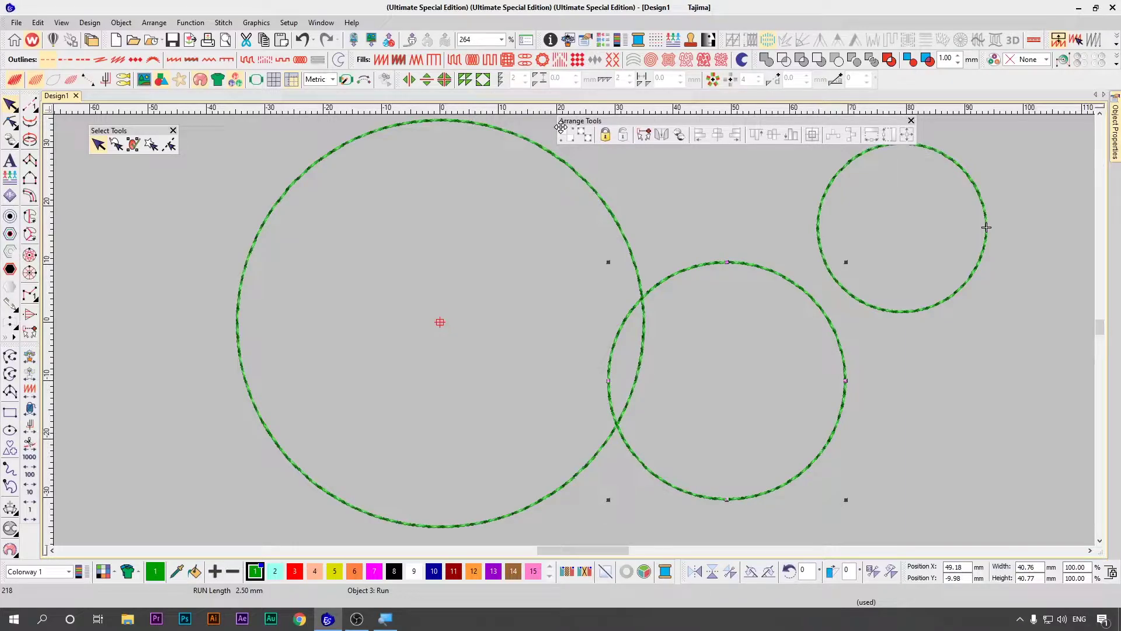
pyautogui.click(719, 181)
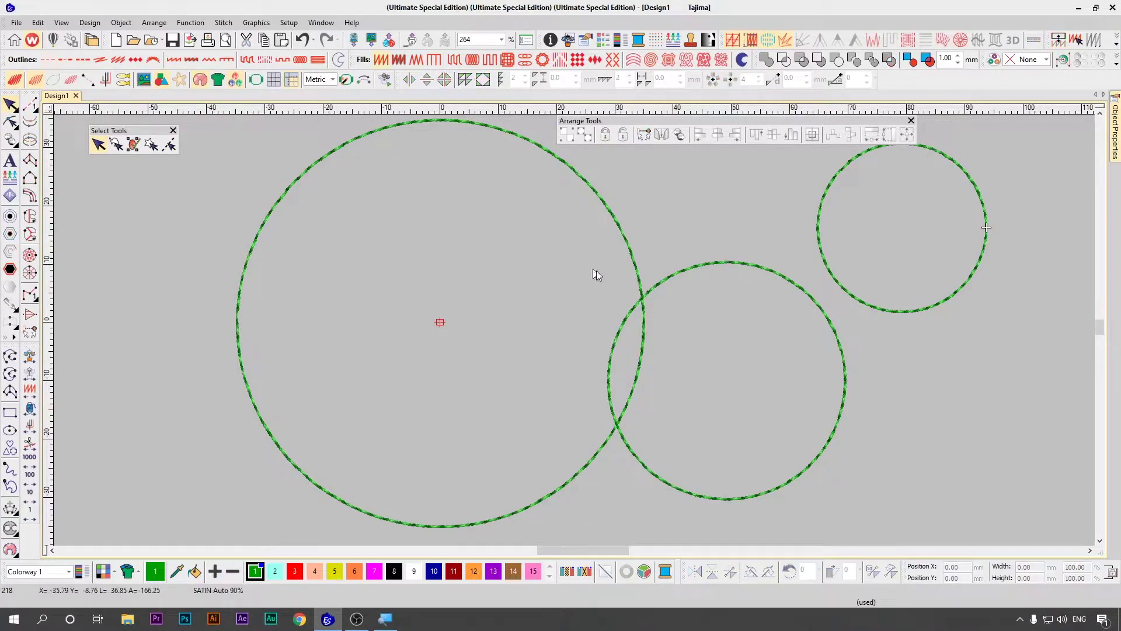
pyautogui.press('s')
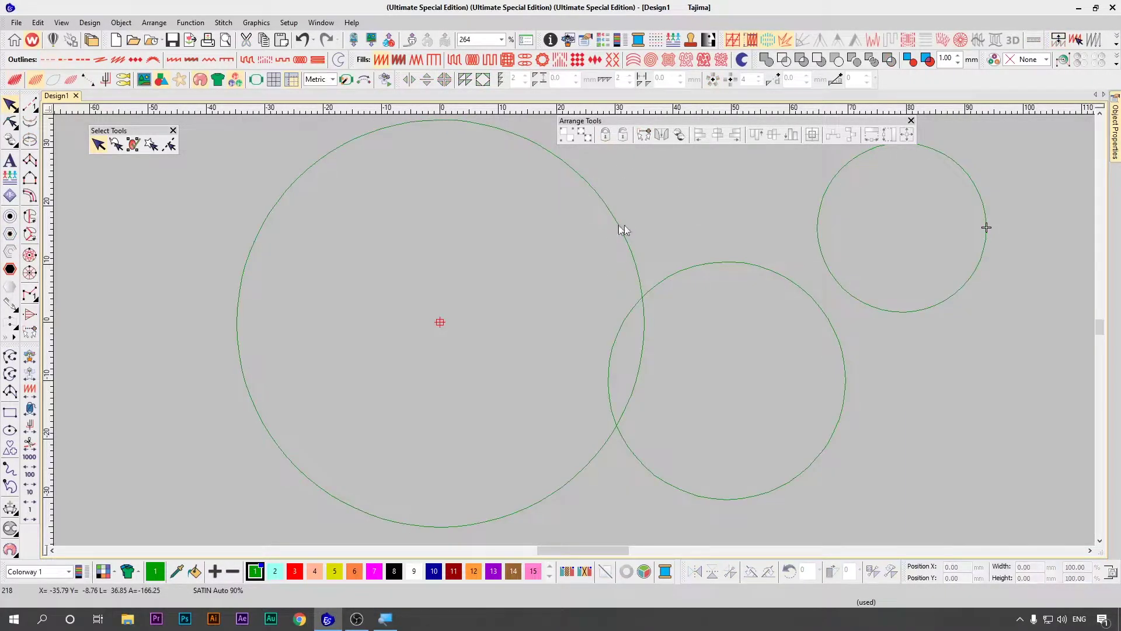
# - Move the medium circle clear of the large one so it overlaps the small circle, and reselect it
pyautogui.moveTo(660, 285); pyautogui.dragTo(697, 243)
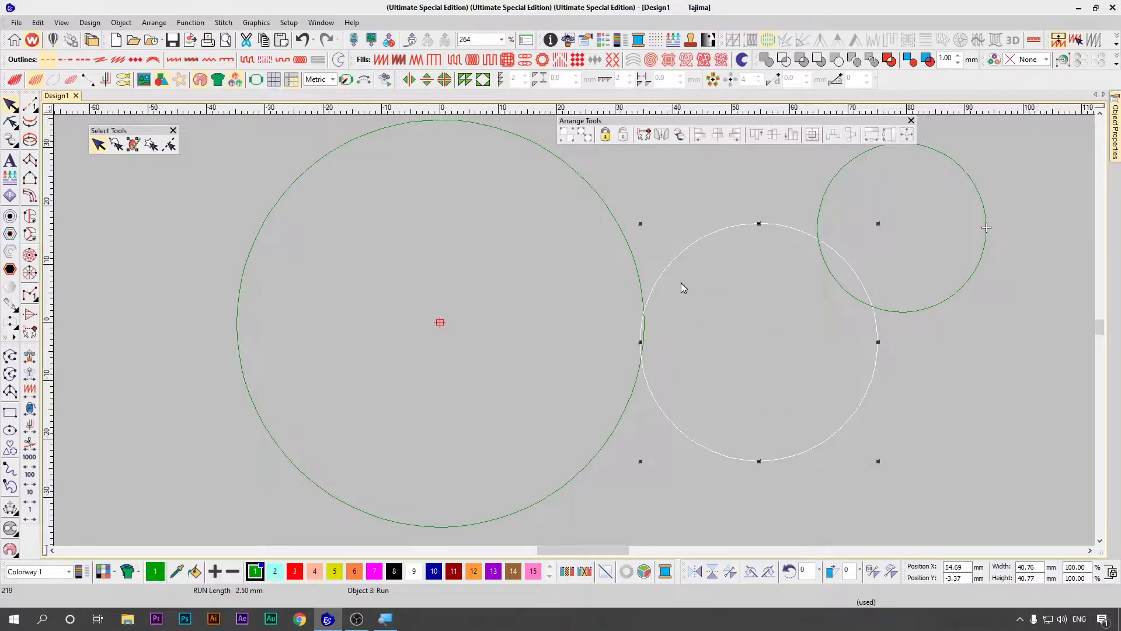
pyautogui.moveTo(702, 241); pyautogui.dragTo(737, 273)
pyautogui.click(431, 177)
pyautogui.click(518, 208)
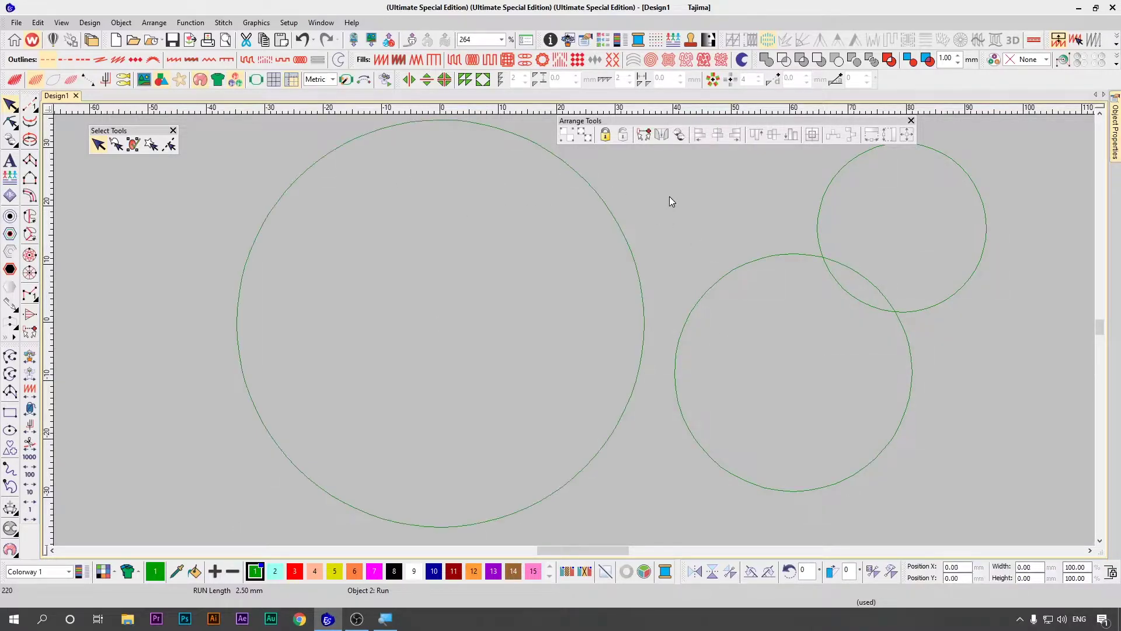
pyautogui.click(751, 262)
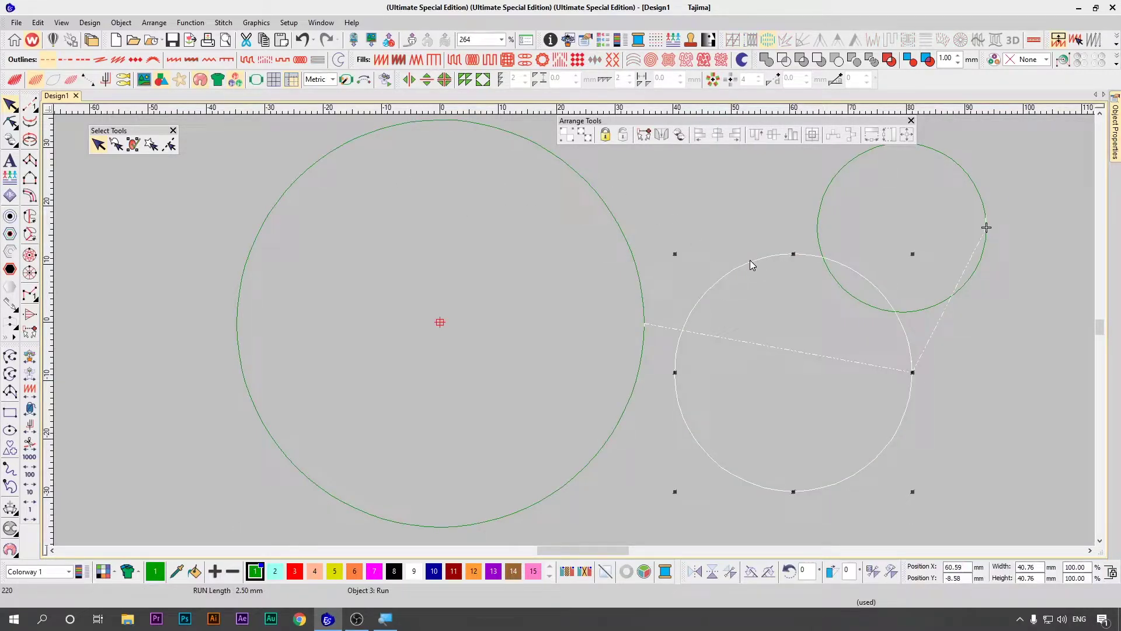
# - Centre the medium circle on the large circle both horizontally and vertically, and clear the selection
pyautogui.keyDown('ctrl'); pyautogui.click(570, 172); pyautogui.keyUp('ctrl')
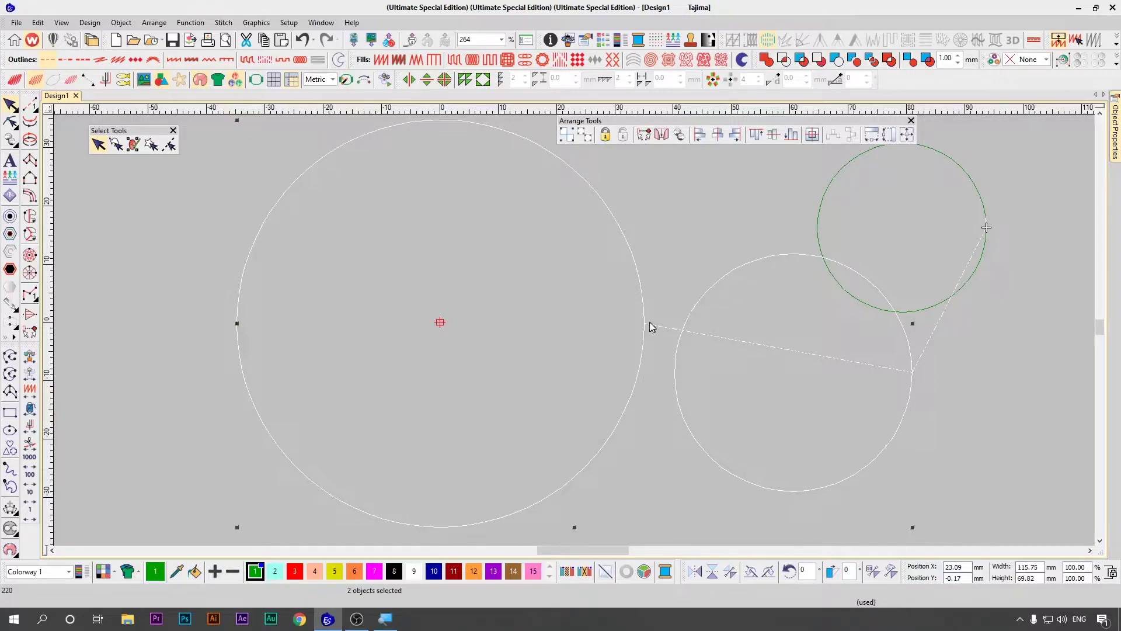
pyautogui.click(720, 136)
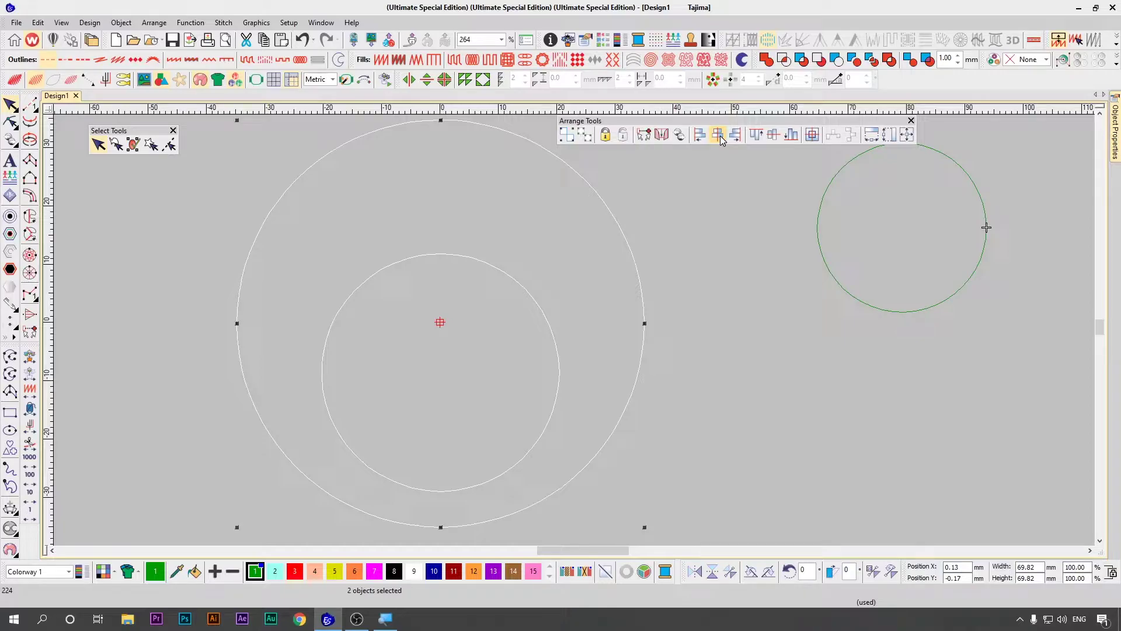
pyautogui.click(773, 138)
pyautogui.click(749, 248)
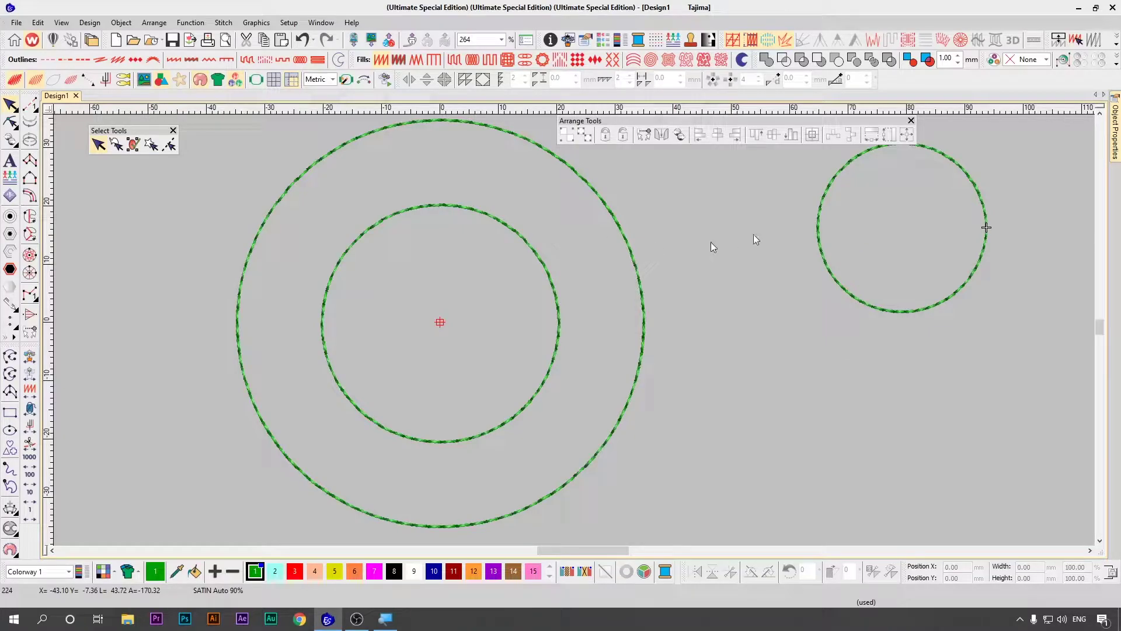
# - Lower the small circle, centre it on the medium circle horizontally and vertically, and clear the selection
pyautogui.moveTo(840, 173); pyautogui.dragTo(830, 241)
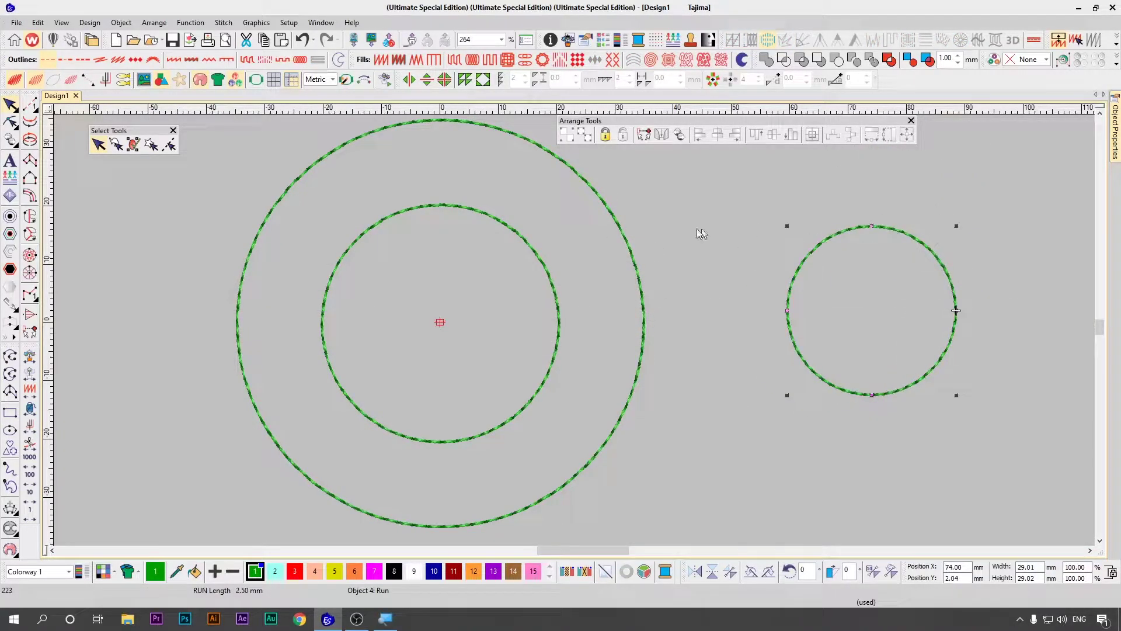
pyautogui.keyDown('ctrl'); pyautogui.click(492, 221); pyautogui.keyUp('ctrl')
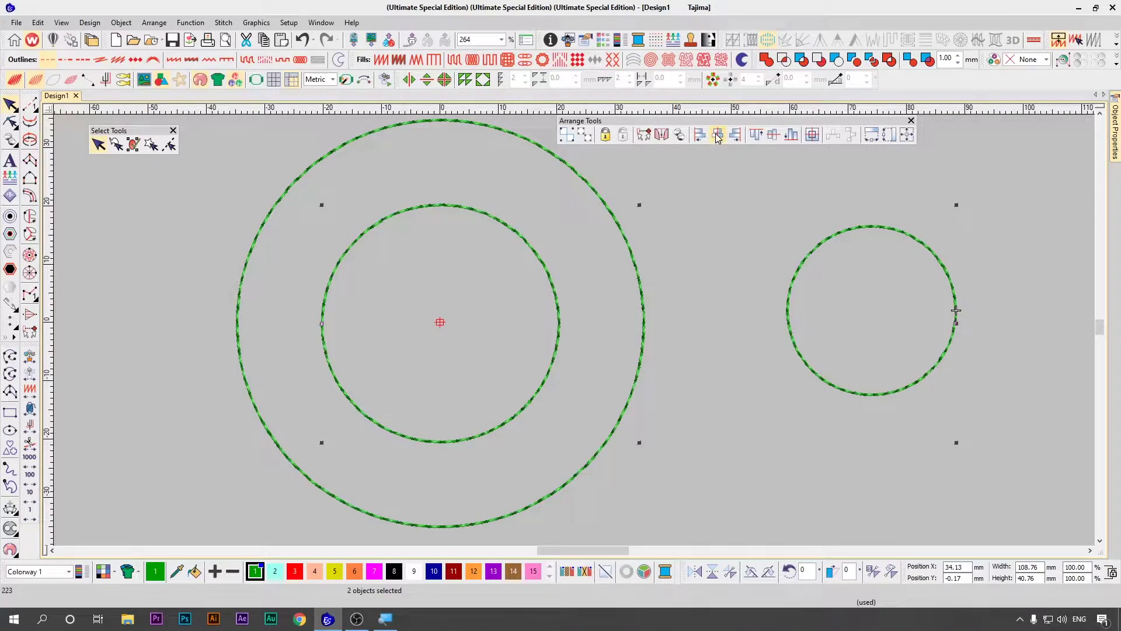
pyautogui.click(718, 136)
pyautogui.click(773, 141)
pyautogui.click(750, 289)
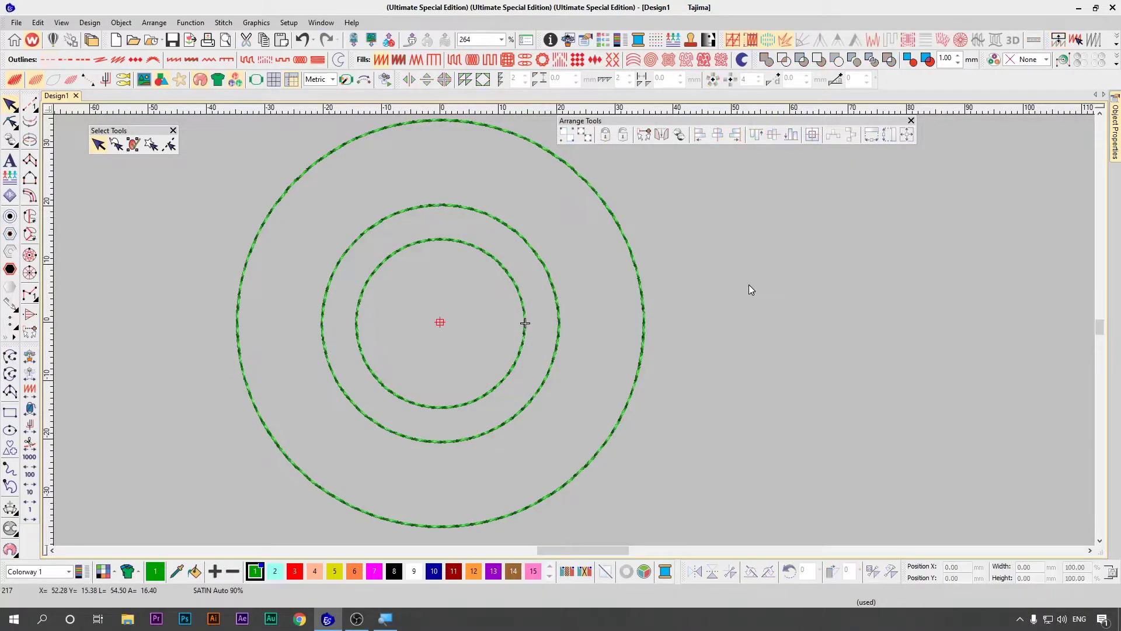
# - Move the floating Arrange Tools toolbar, close it, show it again, and dock it in the toolbar rows above the design
pyautogui.moveTo(676, 120); pyautogui.dragTo(705, 143)
pyautogui.click(941, 143)
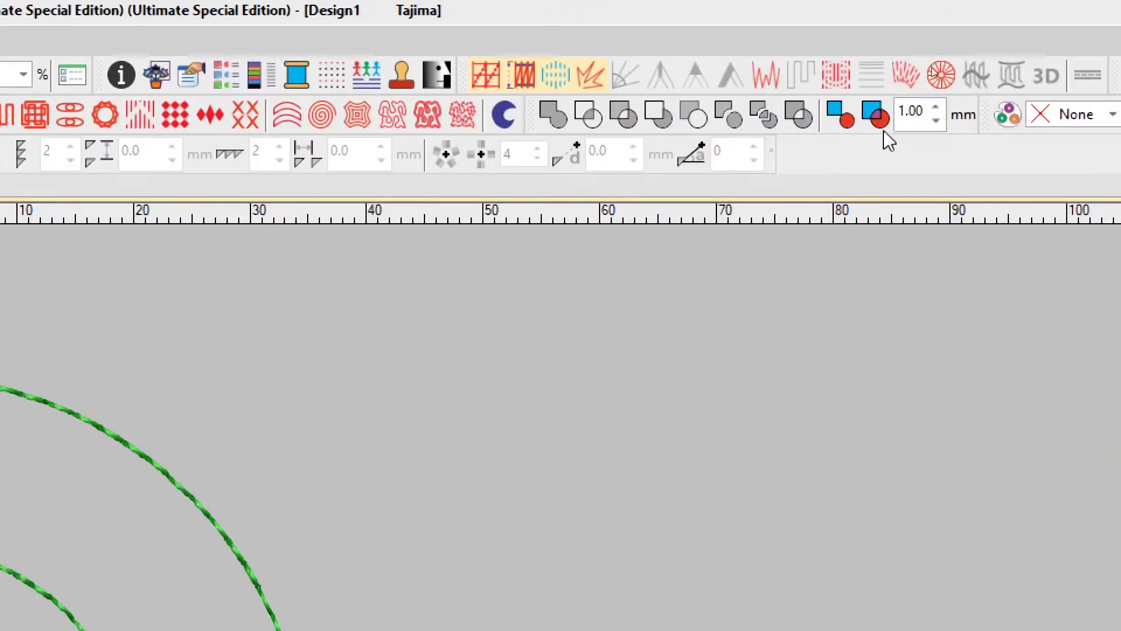
pyautogui.rightClick(859, 149)
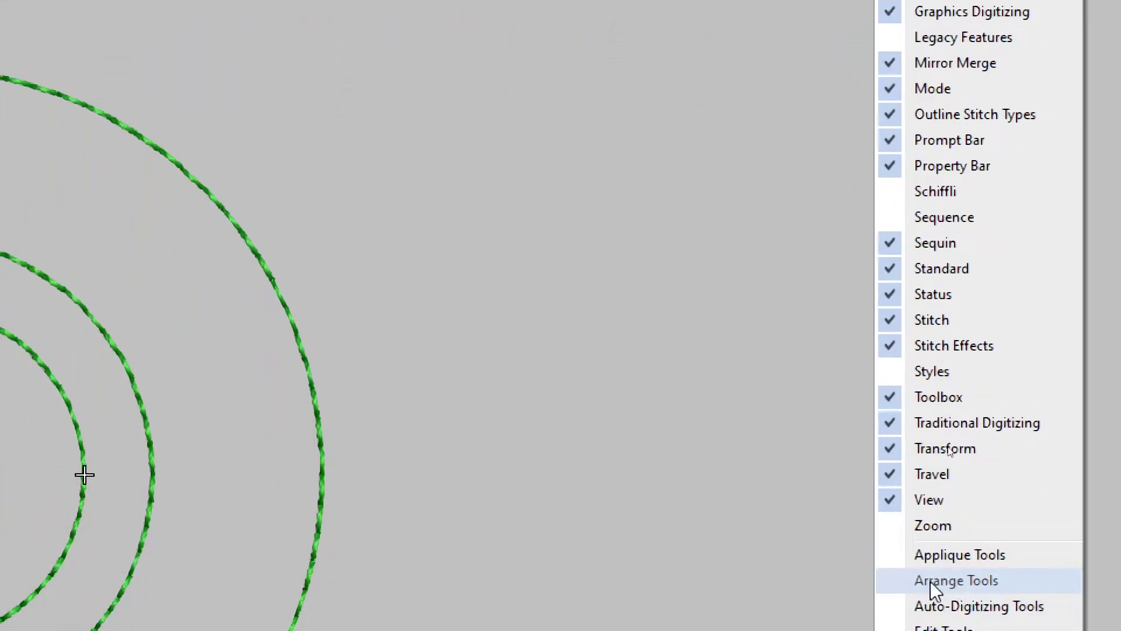
pyautogui.click(948, 580)
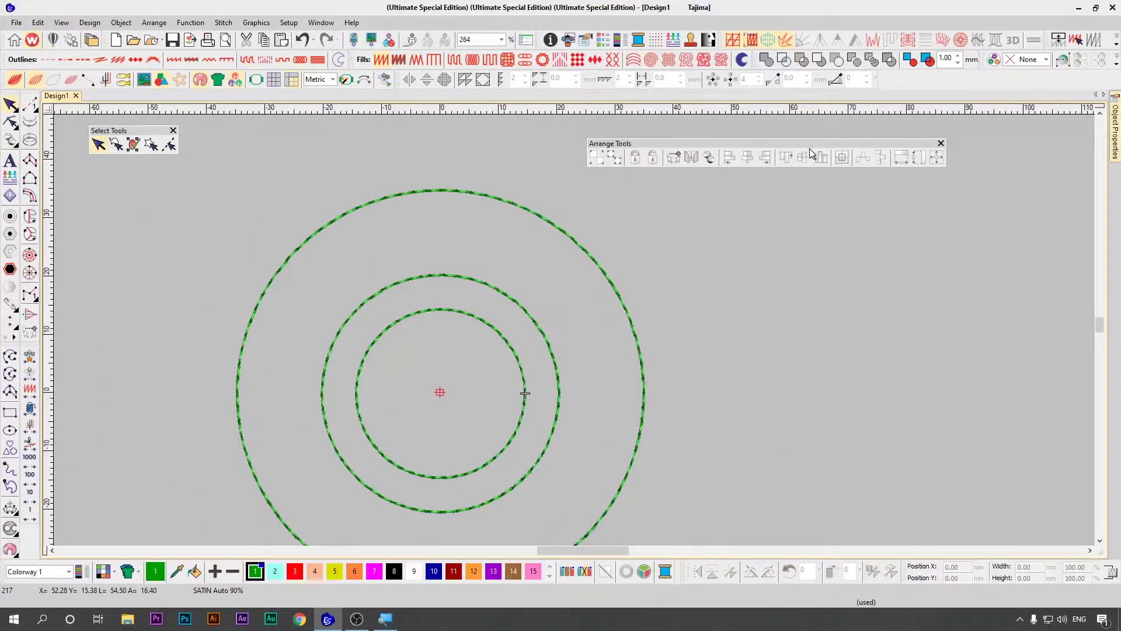
pyautogui.moveTo(809, 149); pyautogui.dragTo(841, 77)
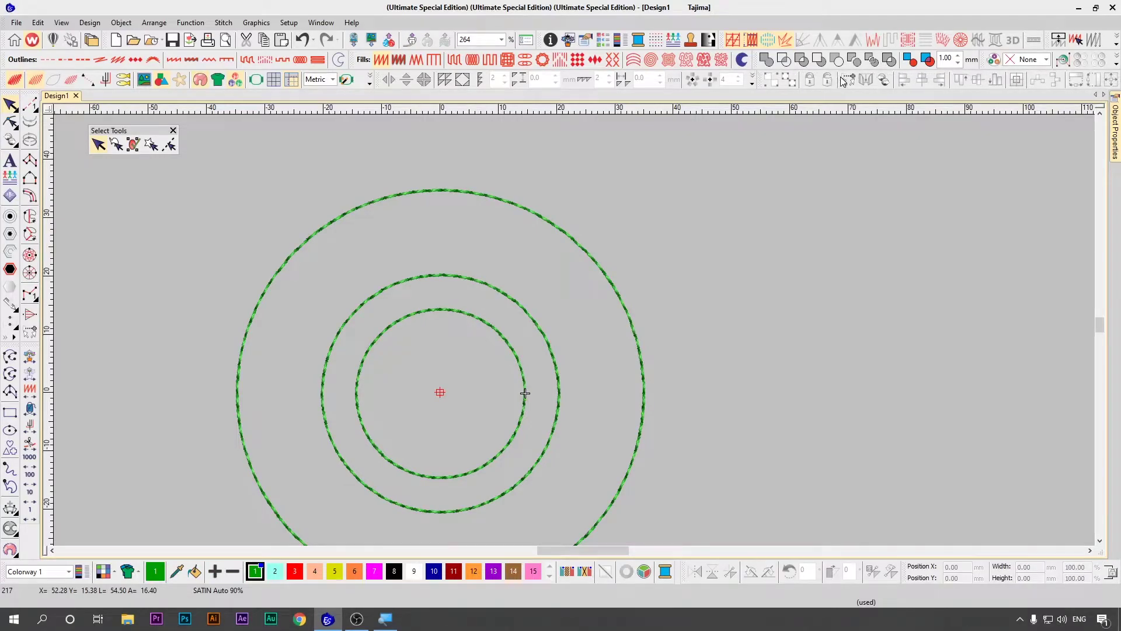
# - Move the smallest circle out to the right of the concentric group and delete the medium and large circles
pyautogui.scroll(-2, 529, 321)
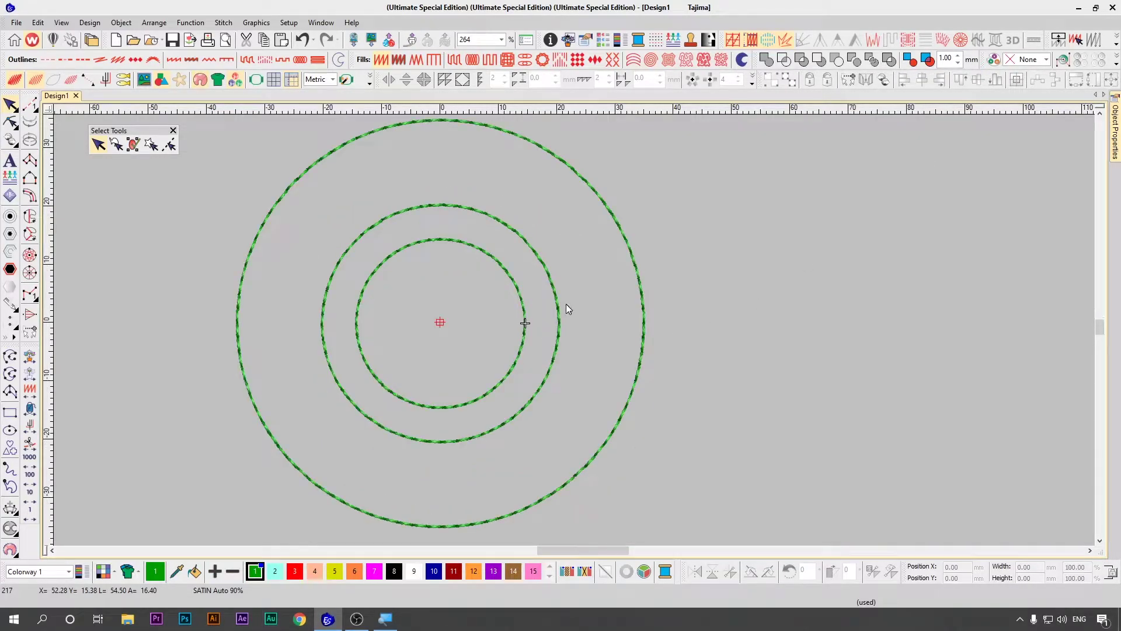
pyautogui.moveTo(521, 288); pyautogui.dragTo(816, 291)
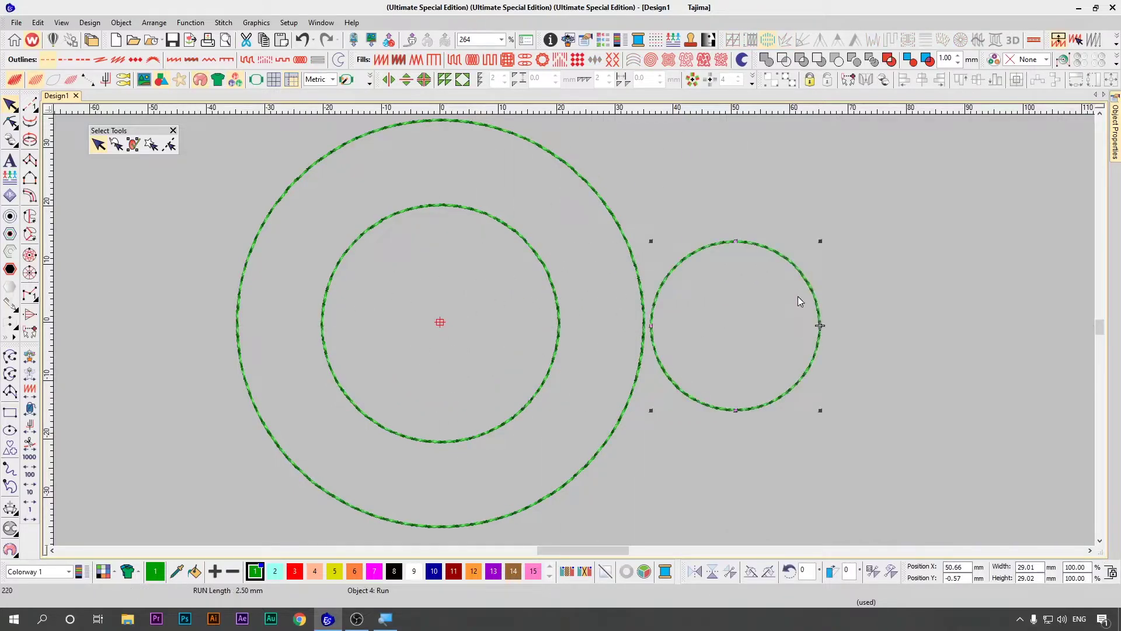
pyautogui.scroll(-4, 800, 299)
pyautogui.scroll(4, 593, 288)
pyautogui.click(543, 260)
pyautogui.press('Delete')
pyautogui.click(608, 212)
pyautogui.press('Delete')
# - Scale the remaining circle to about 9 mm and copy it into a scattered group of five
pyautogui.moveTo(820, 240); pyautogui.dragTo(757, 291)
pyautogui.click(628, 298)
pyautogui.click(497, 278)
pyautogui.moveTo(480, 274); pyautogui.dragTo(480, 248)
pyautogui.moveTo(557, 292); pyautogui.dragTo(518, 322)
pyautogui.moveTo(623, 289); pyautogui.dragTo(552, 264)
pyautogui.click(689, 300)
pyautogui.moveTo(706, 308); pyautogui.dragTo(618, 317)
pyautogui.click(740, 288)
# - Select all five circles together, clear the selection, and close the floating Select Tools toolbar
pyautogui.moveTo(730, 201); pyautogui.dragTo(357, 454)
pyautogui.scroll(3, 564, 460)
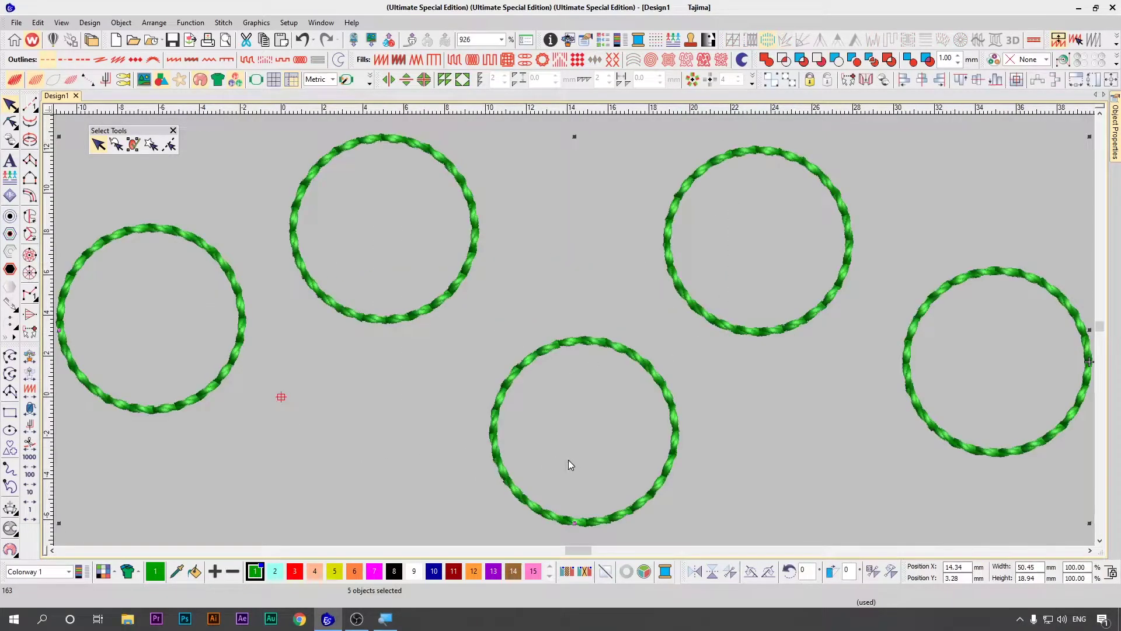
pyautogui.scroll(-2, 594, 451)
pyautogui.click(644, 293)
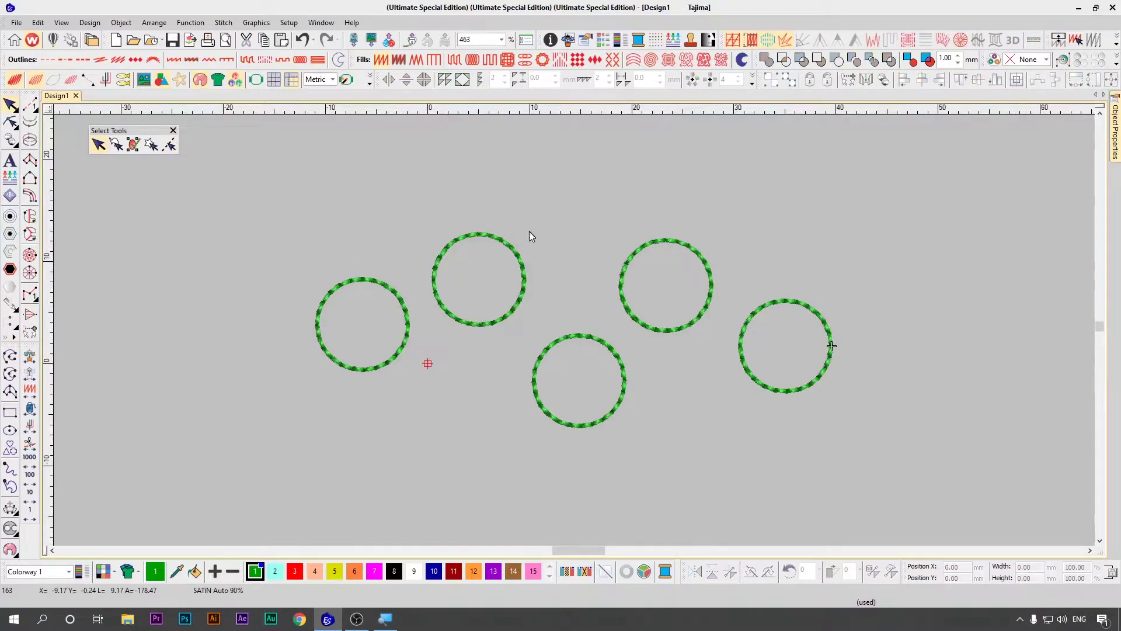
pyautogui.click(173, 131)
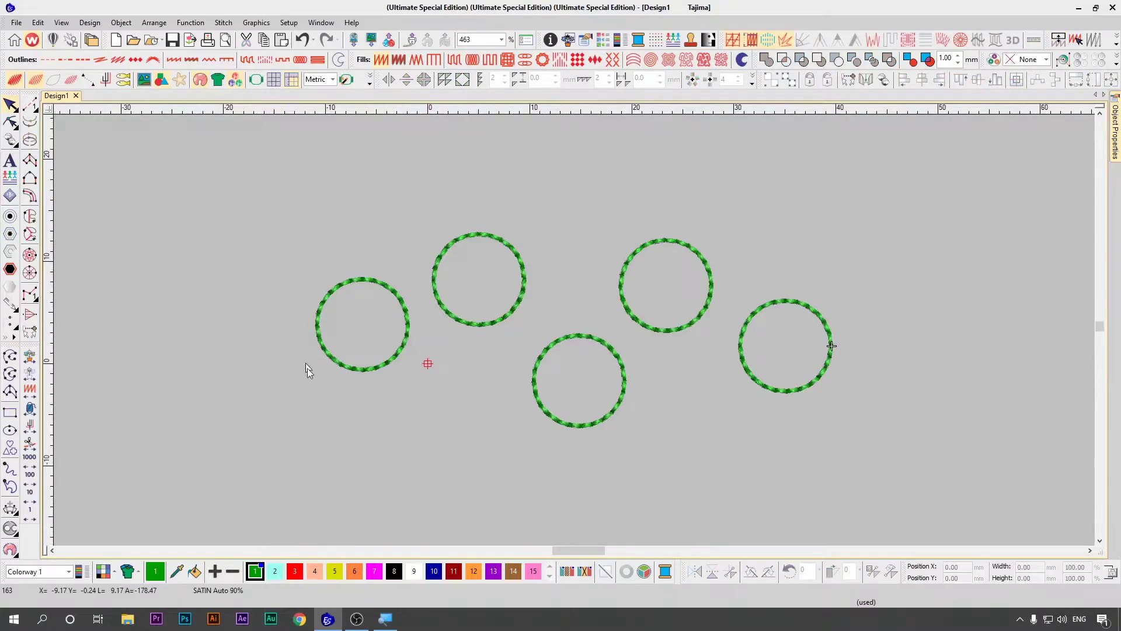
# - Digitize a straight horizontal run-stitch line beneath the five circles, spanning the whole group
pyautogui.press('r')
pyautogui.click(296, 433)
pyautogui.click(890, 417)
pyautogui.press('Return')
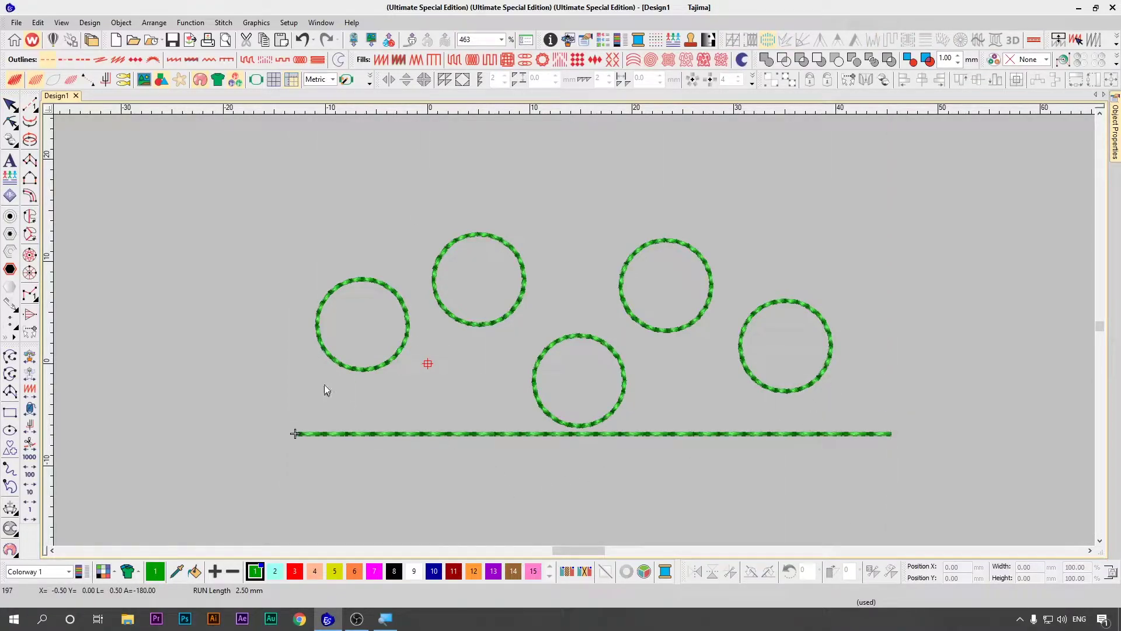
# - Move the line farther below the circles and shift individual circles to more uneven positions
pyautogui.moveTo(364, 434); pyautogui.dragTo(370, 375)
pyautogui.click(490, 324)
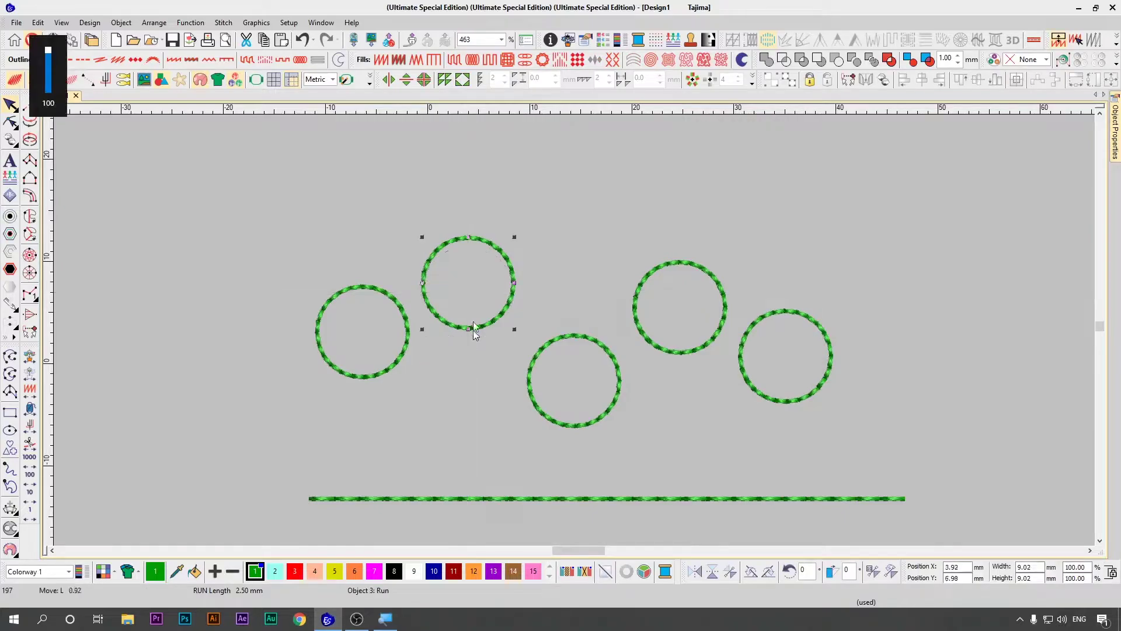
pyautogui.moveTo(474, 331); pyautogui.dragTo(472, 301)
pyautogui.moveTo(541, 344)
pyautogui.mouseDown()
pyautogui.moveTo(528, 372)
pyautogui.moveTo(550, 346)
pyautogui.mouseUp()
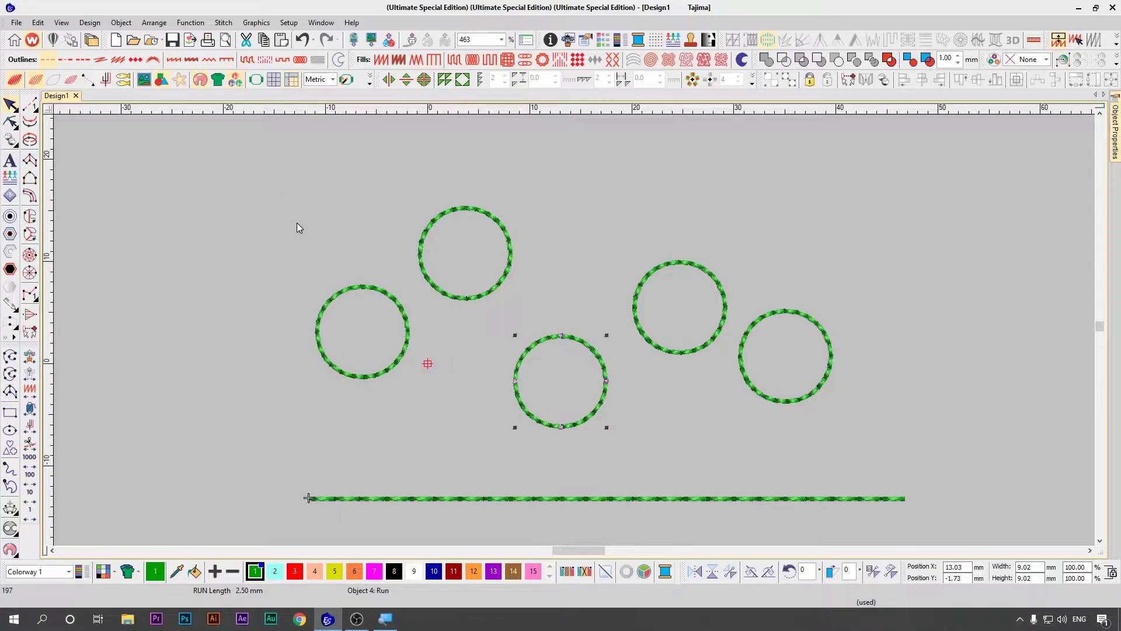
# - Align the five circles along their bottom edges and space them evenly across
pyautogui.click(352, 286)
pyautogui.moveTo(260, 172); pyautogui.dragTo(925, 451)
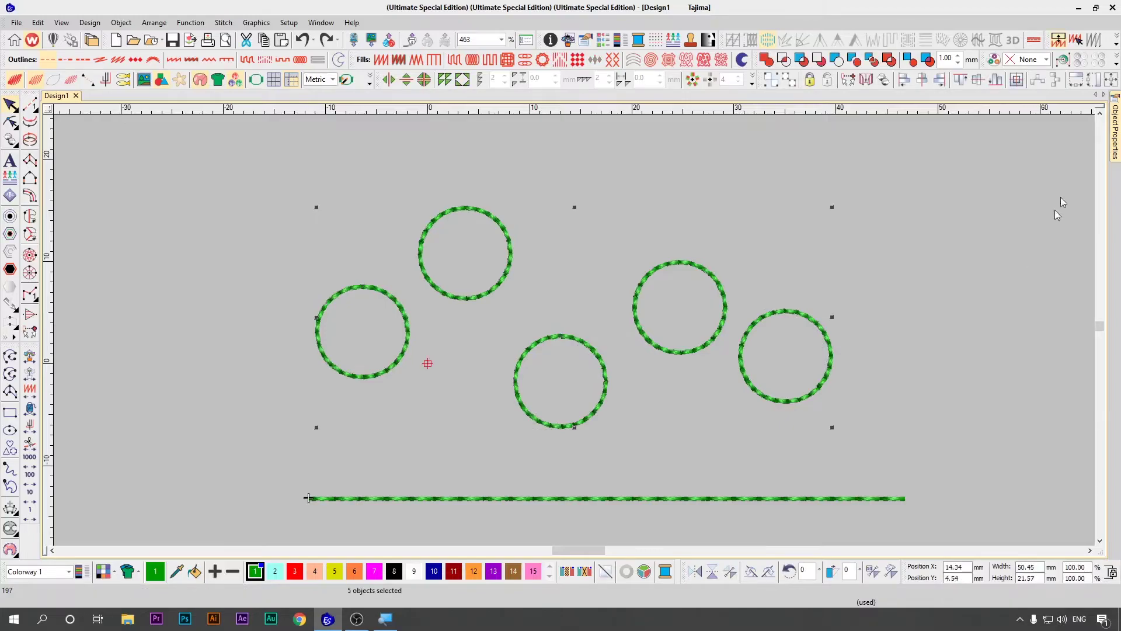
pyautogui.click(995, 84)
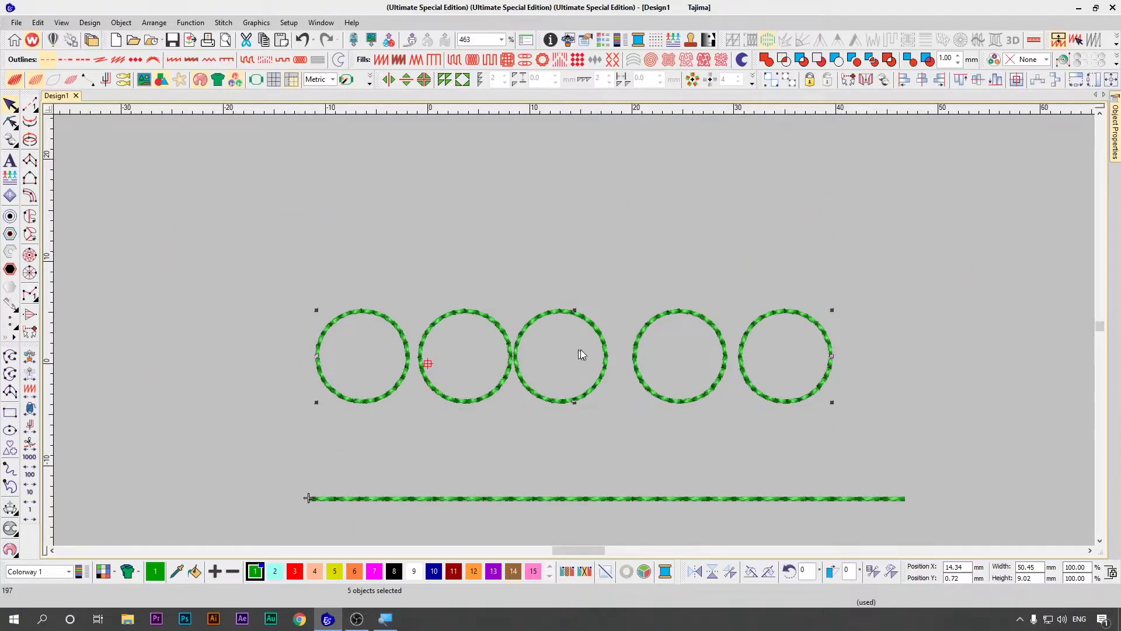
pyautogui.click(884, 390)
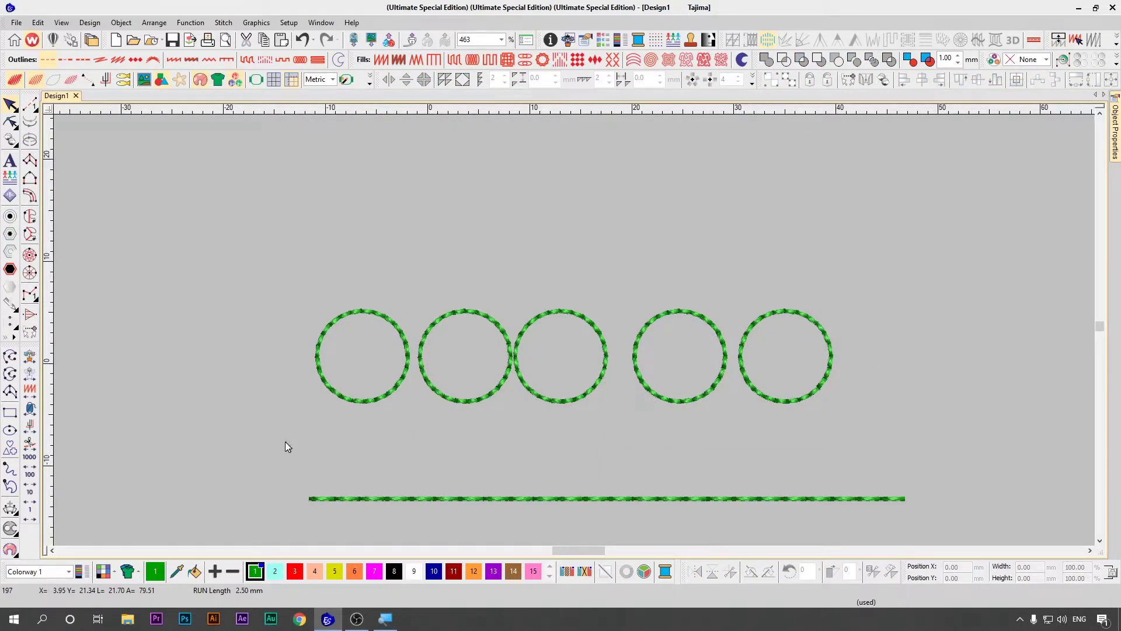
pyautogui.moveTo(282, 442); pyautogui.dragTo(283, 443)
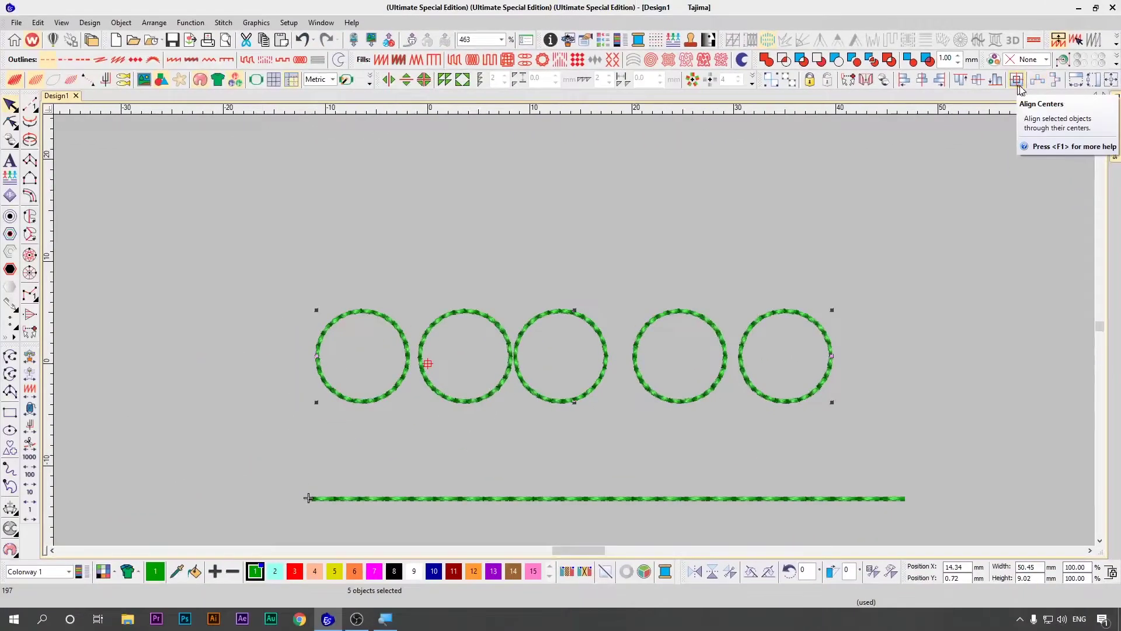
pyautogui.click(1038, 80)
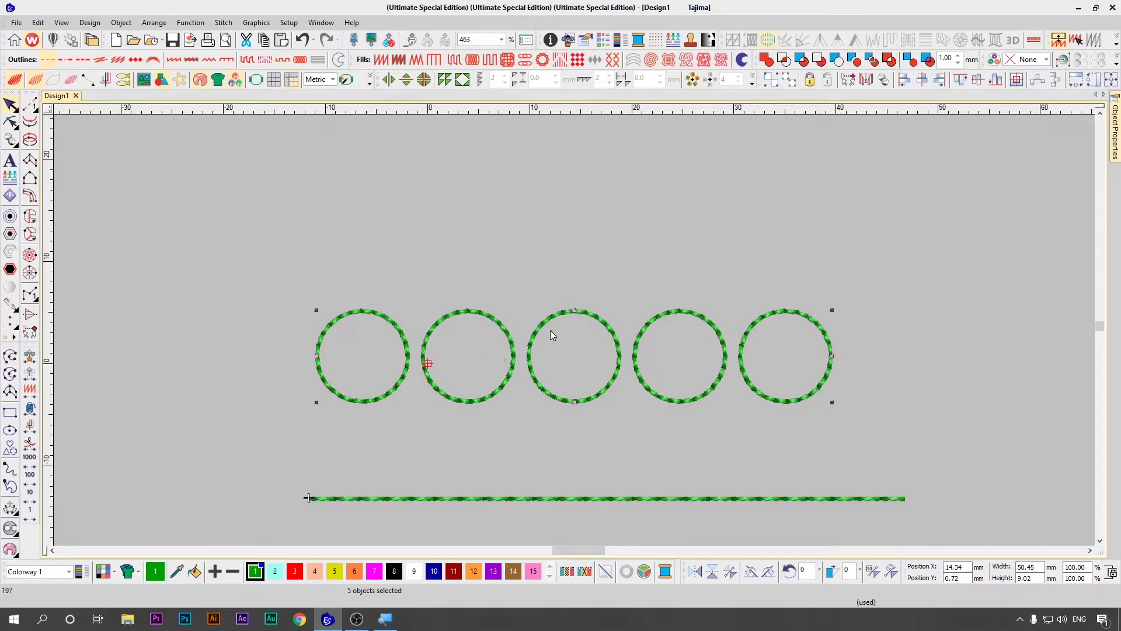
# - Add two circle copies stacked above the rightmost circle of the row, and clear the selection
pyautogui.scroll(1, 680, 280)
pyautogui.moveTo(688, 382)
pyautogui.mouseDown()
pyautogui.moveTo(775, 284)
pyautogui.moveTo(670, 320)
pyautogui.mouseUp()
pyautogui.hotkey('ctrl', 'z')
pyautogui.moveTo(660, 386); pyautogui.dragTo(758, 264)
pyautogui.click(768, 278)
pyautogui.click(769, 162)
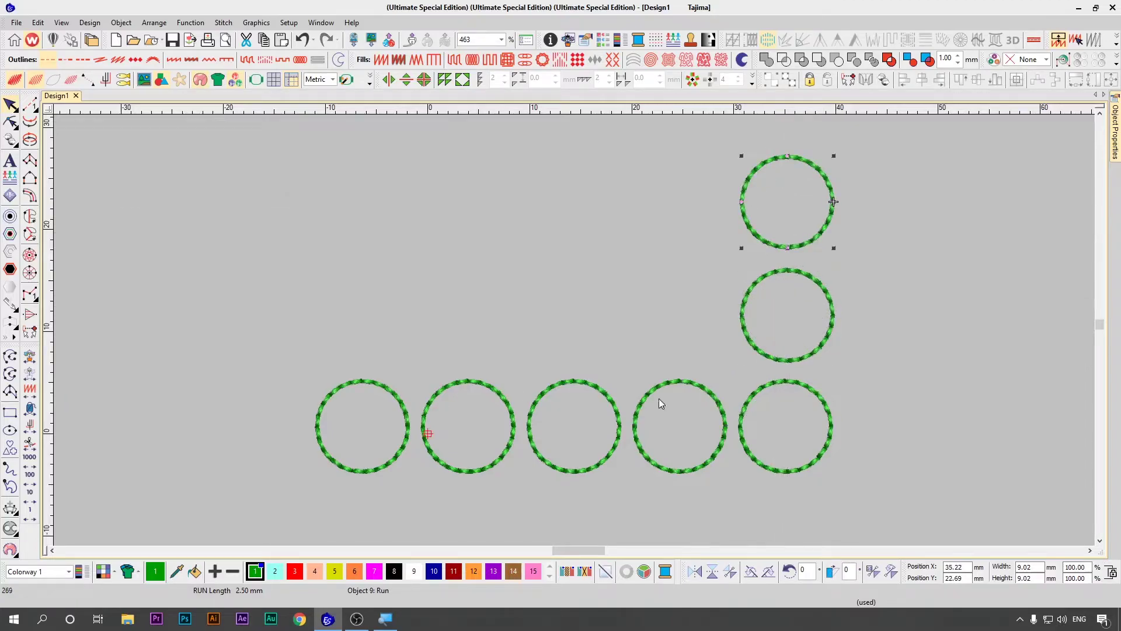
pyautogui.press('Escape')
# - Select the column of three circles at the row's right end and space them evenly down
pyautogui.moveTo(875, 480); pyautogui.dragTo(877, 481)
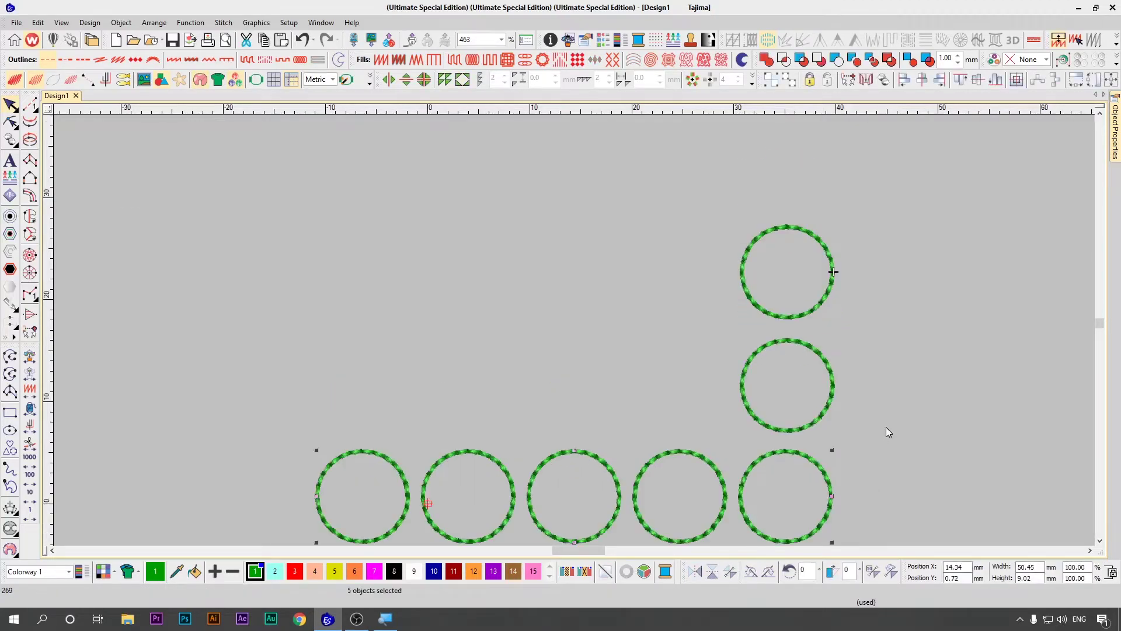
pyautogui.moveTo(870, 140); pyautogui.dragTo(629, 418)
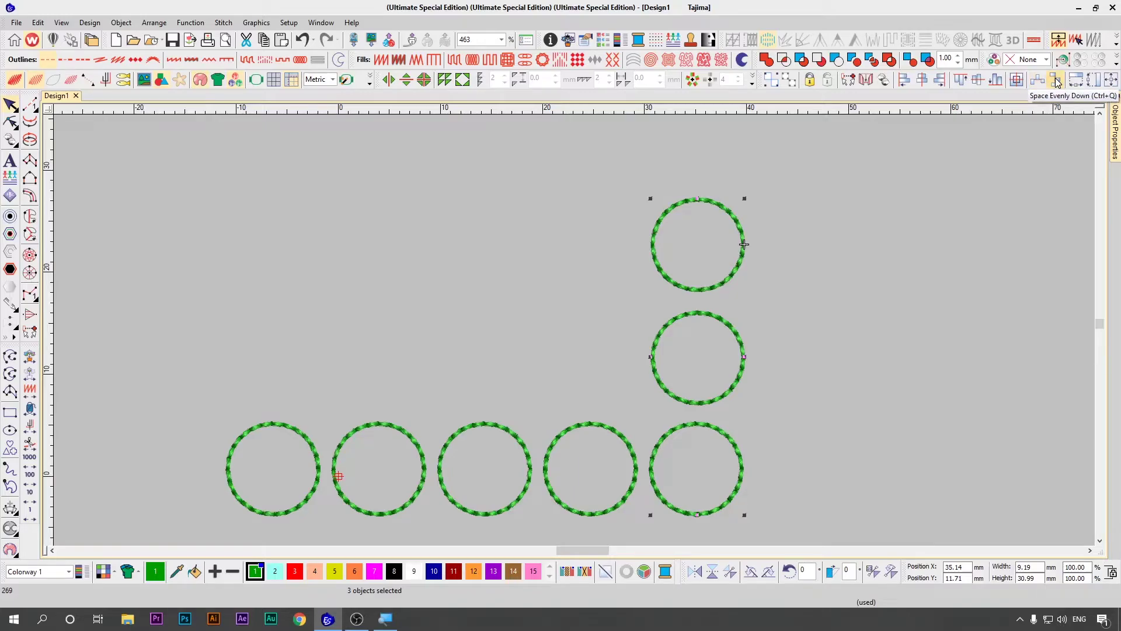
pyautogui.click(1058, 83)
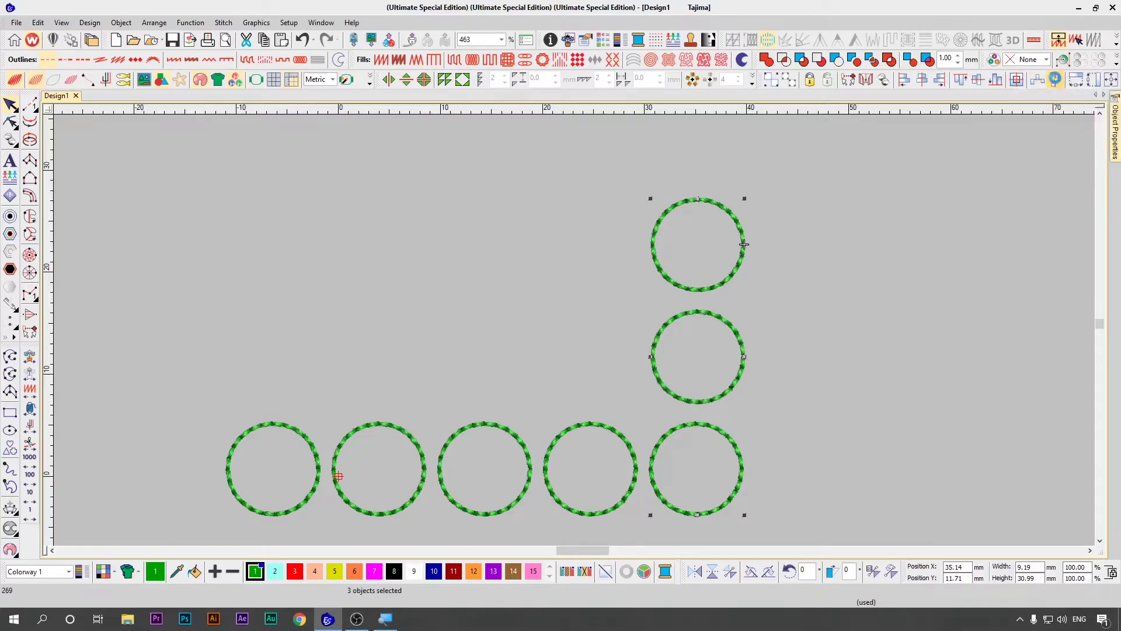
pyautogui.click(727, 346)
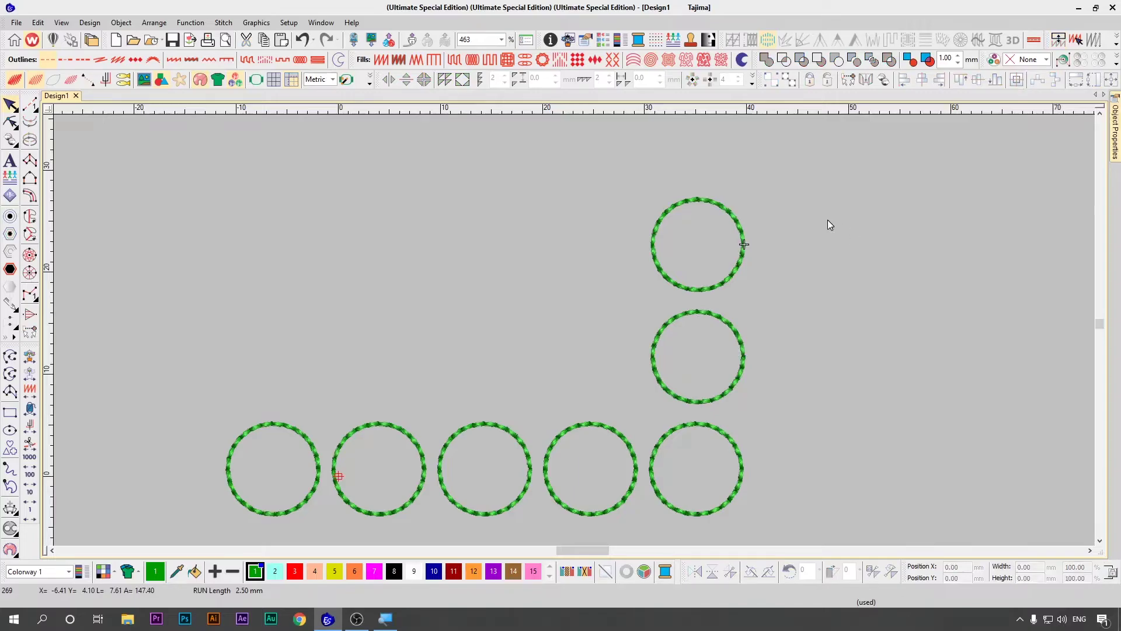
# - Move the topmost circle slightly up and left, out of line with its column
pyautogui.press('-')
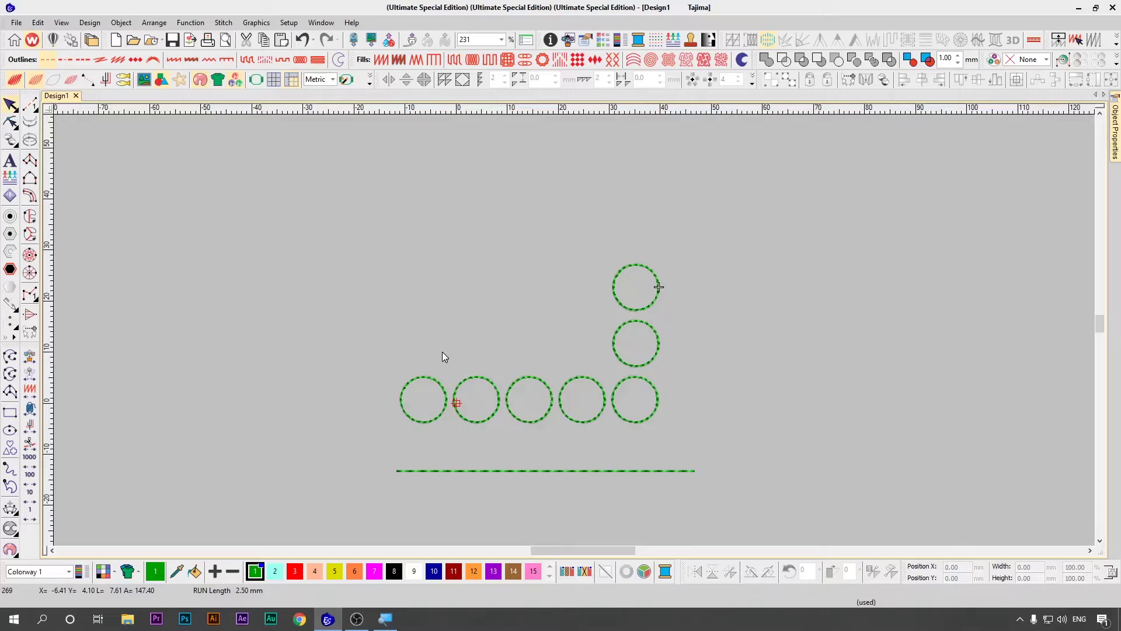
pyautogui.click(424, 383)
pyautogui.click(614, 274)
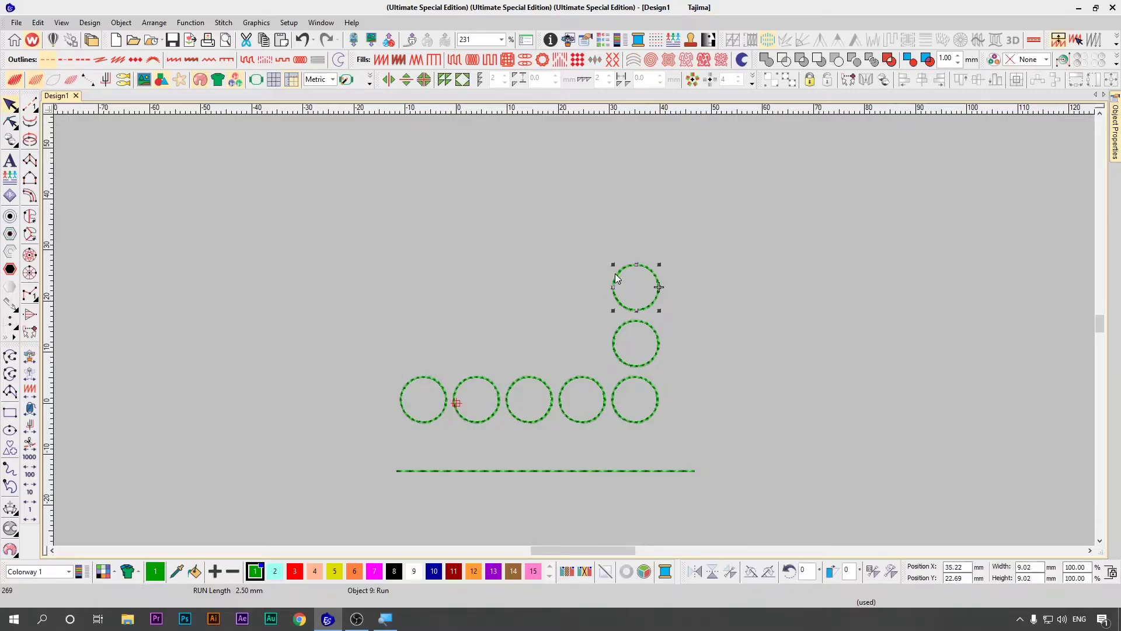
pyautogui.moveTo(589, 268); pyautogui.dragTo(591, 267)
# - Select the topmost circle together with the leftmost circle of the row and align their left edges
pyautogui.click(418, 384)
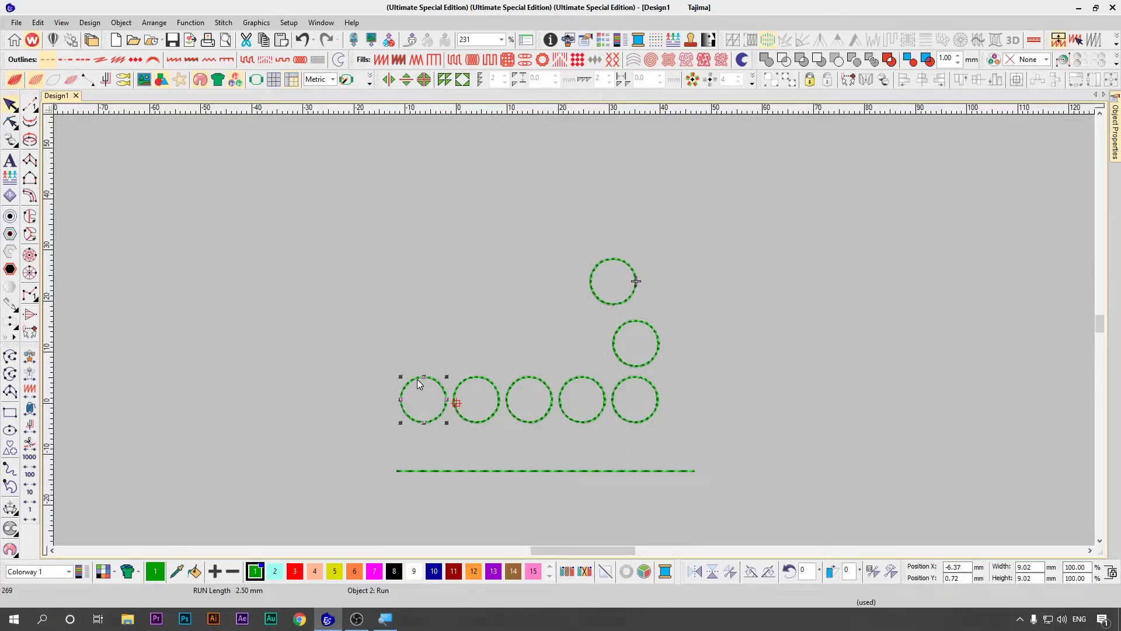
pyautogui.click(591, 289)
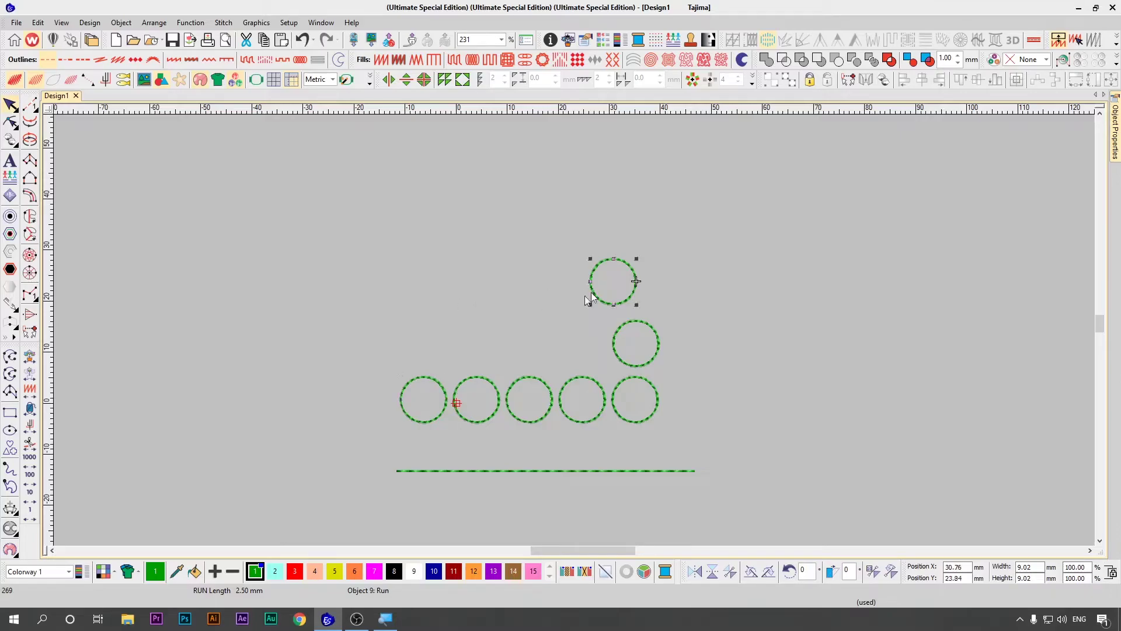
pyautogui.keyDown('ctrl'); pyautogui.click(434, 384); pyautogui.keyUp('ctrl')
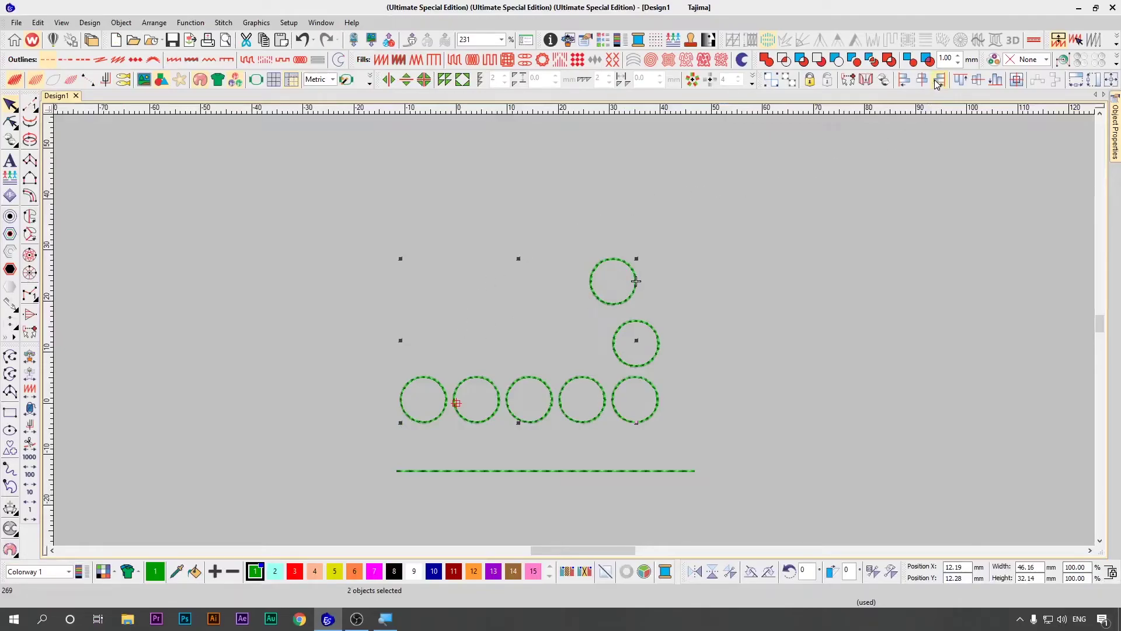
pyautogui.click(905, 86)
pyautogui.moveTo(366, 229); pyautogui.dragTo(458, 434)
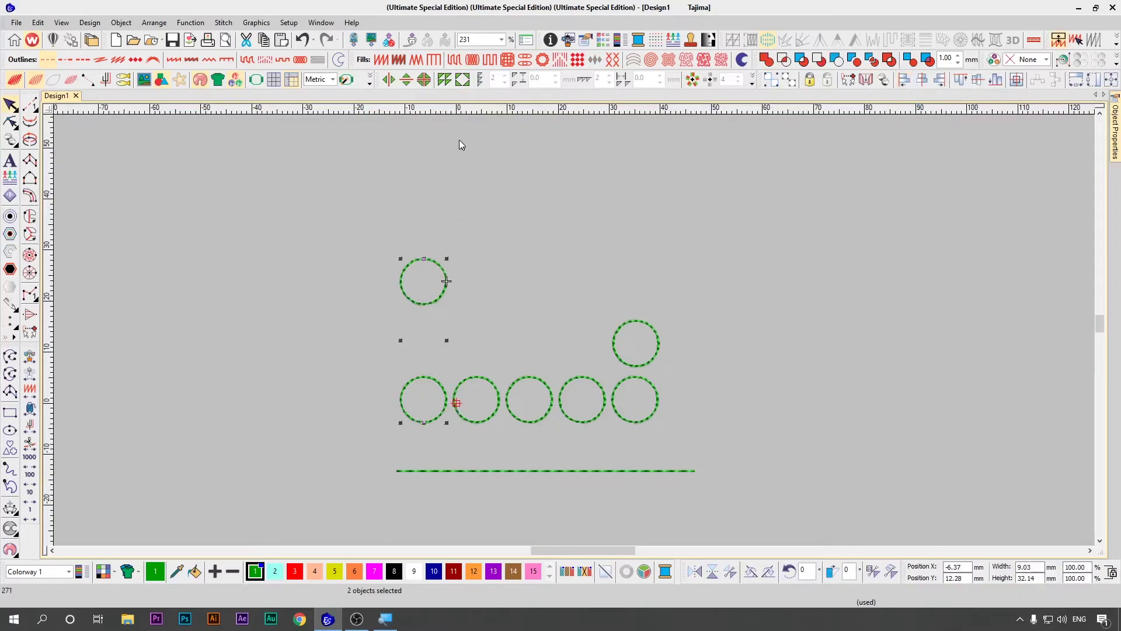
# - Place vertical guides along the left and right edges of the two aligned circles, and clear the selection
pyautogui.moveTo(417, 112); pyautogui.dragTo(400, 116)
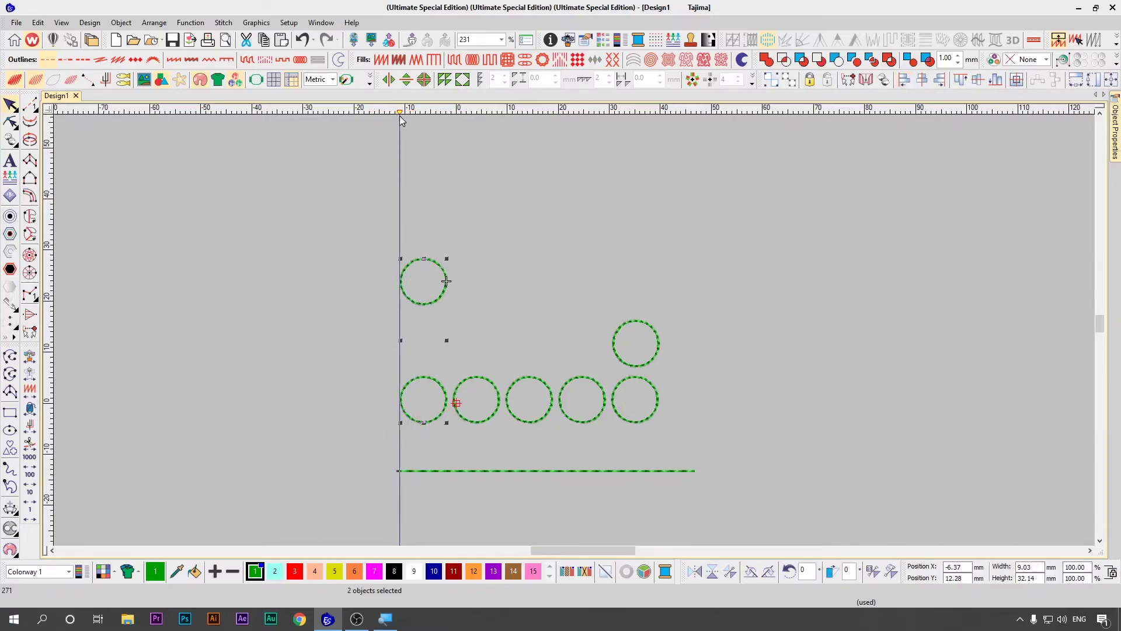
pyautogui.moveTo(472, 110); pyautogui.dragTo(448, 117)
pyautogui.click(567, 282)
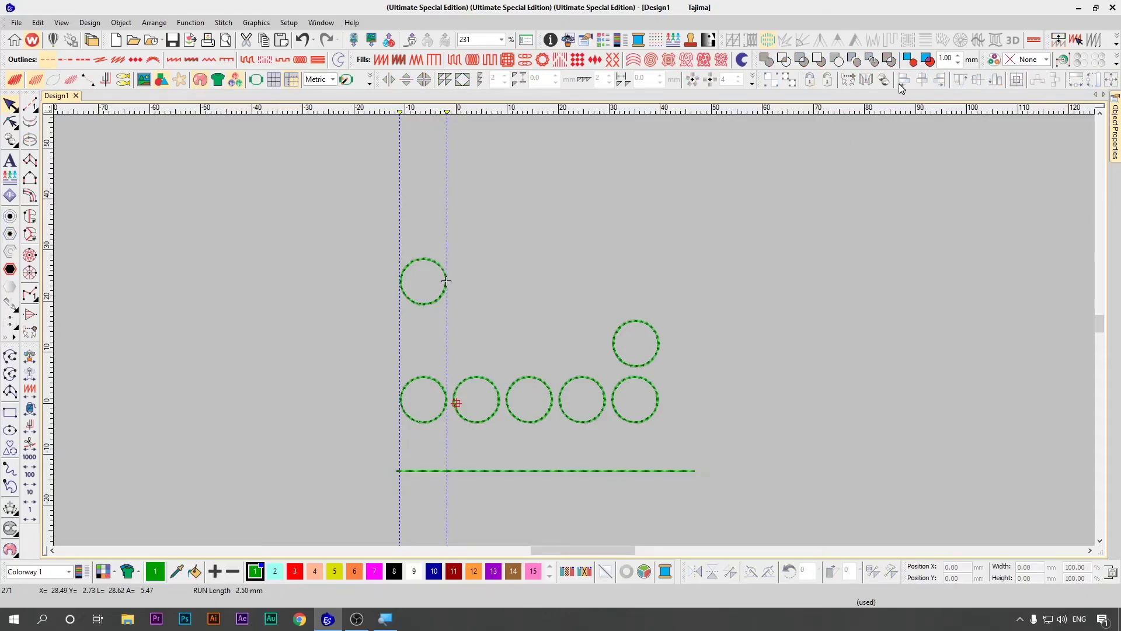
# - Undock the Arrange Tools toolbar so it floats over the design
pyautogui.moveTo(760, 79); pyautogui.dragTo(678, 164)
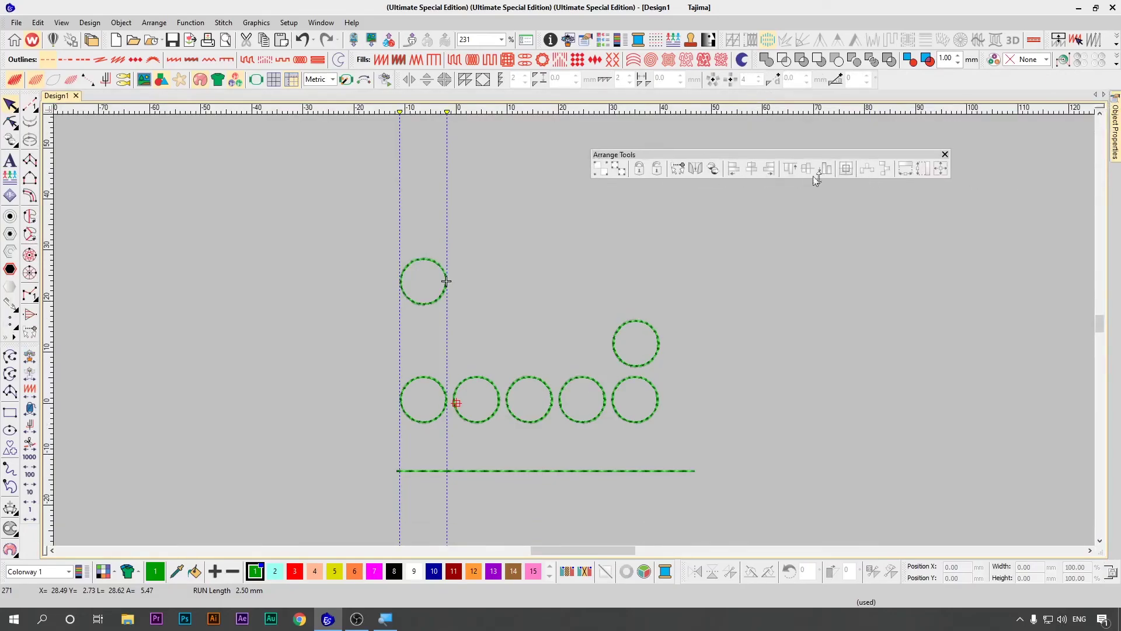